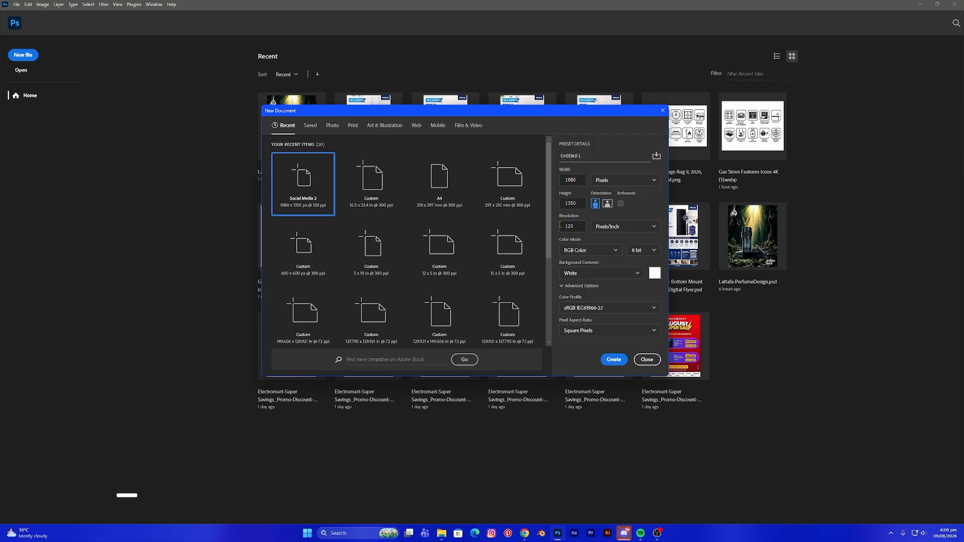
# - Create a new 1080 × 1350 pixel document at 120 pixels/inch
pyautogui.click(613, 360)
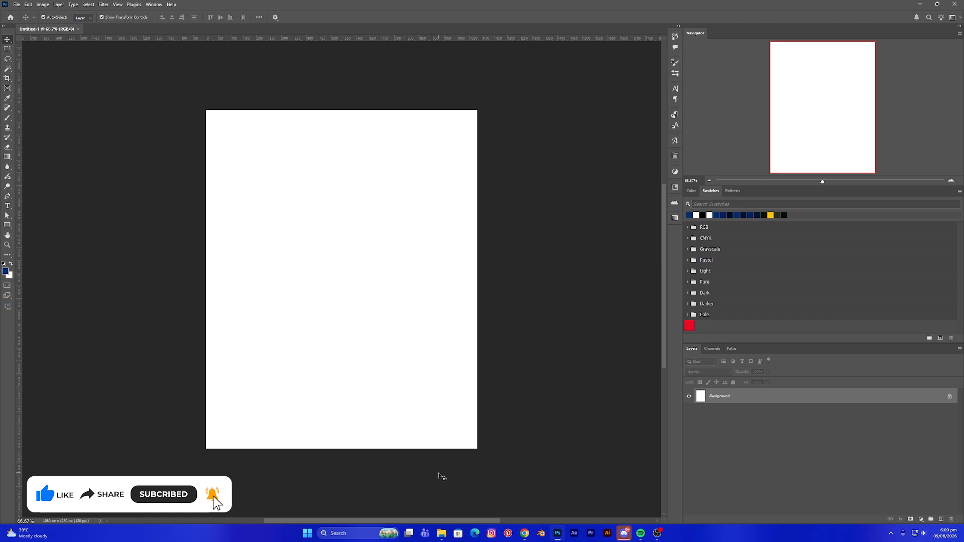
# - Place the sunlit forest image from the Arabian Scent Design folder and stretch it to fill the canvas width
pyautogui.click(440, 537)
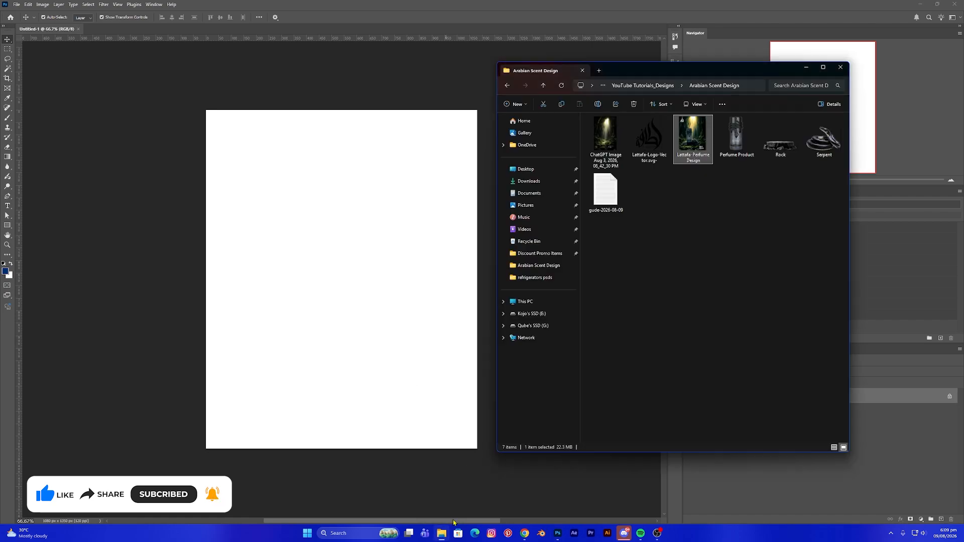
pyautogui.click(606, 142)
pyautogui.moveTo(605, 139); pyautogui.dragTo(354, 243)
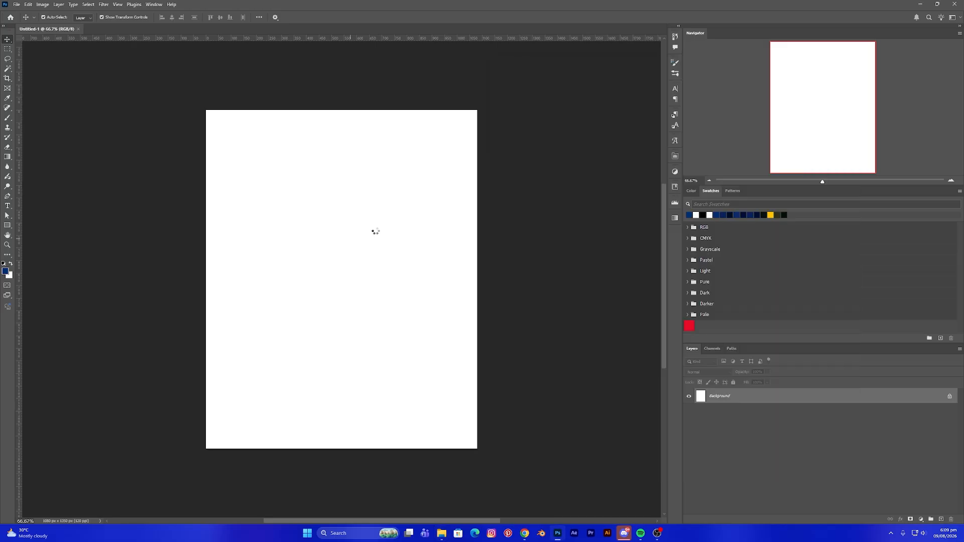
pyautogui.moveTo(227, 280); pyautogui.dragTo(206, 279)
pyautogui.moveTo(453, 279); pyautogui.dragTo(477, 278)
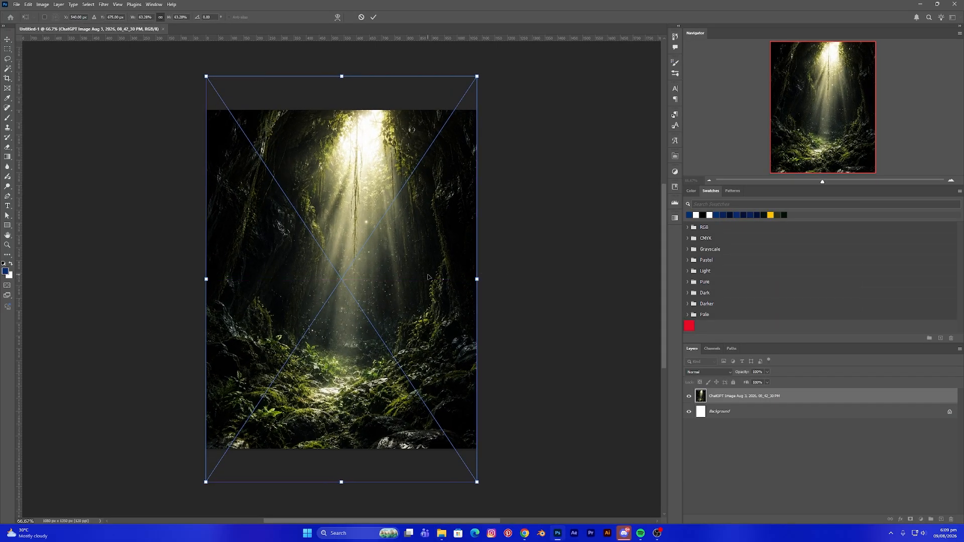
pyautogui.moveTo(403, 282); pyautogui.dragTo(404, 272)
pyautogui.press('Return')
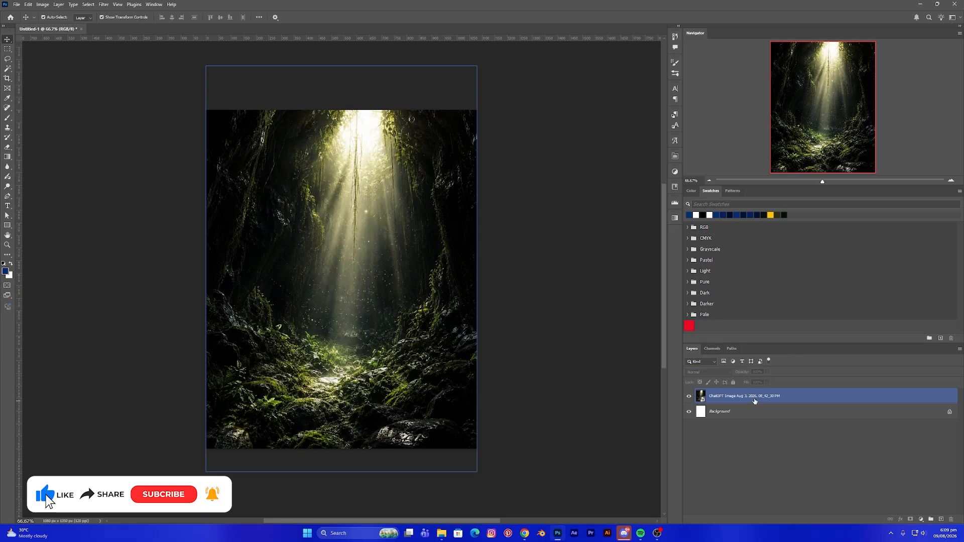
# - Add a Color Balance adjustment layer clipped to the forest image layer
pyautogui.click(759, 396)
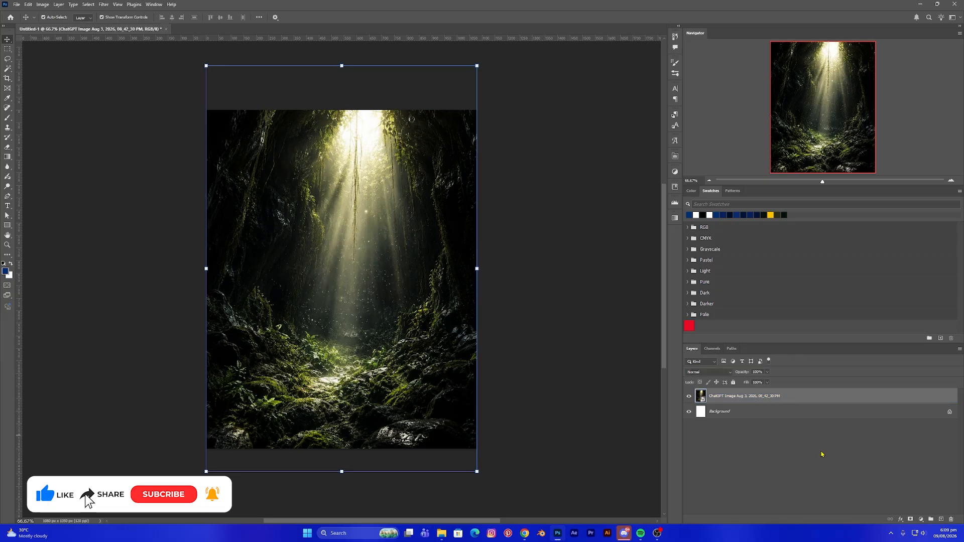
pyautogui.click(923, 520)
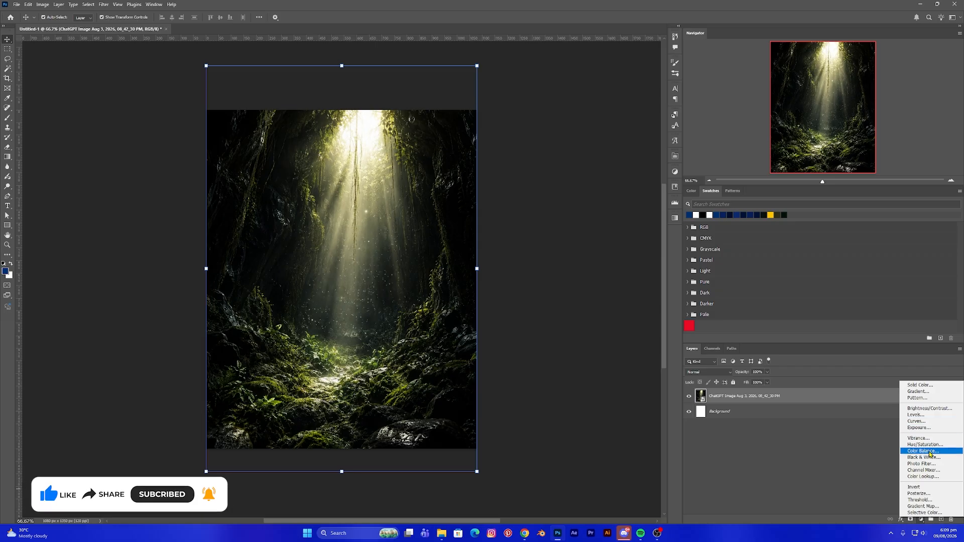
pyautogui.click(927, 452)
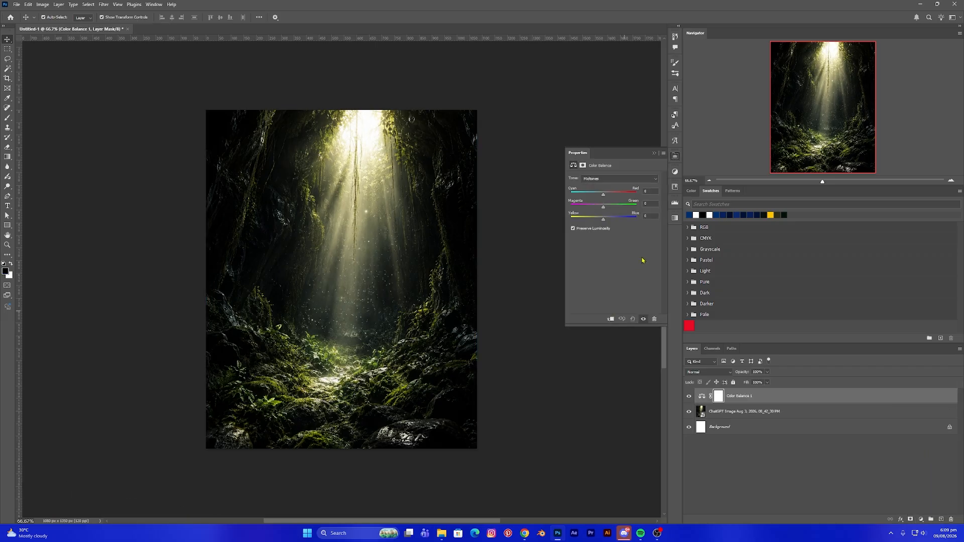
pyautogui.click(610, 319)
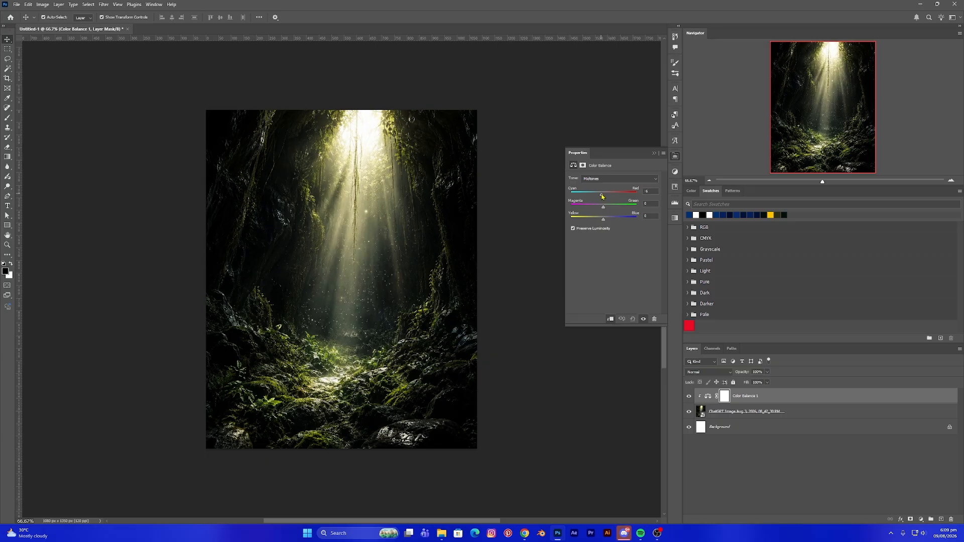
# - Adjust the Color Balance midtones, shadows and highlights sliders to grade the forest, then collapse the properties
pyautogui.moveTo(602, 195); pyautogui.dragTo(607, 220)
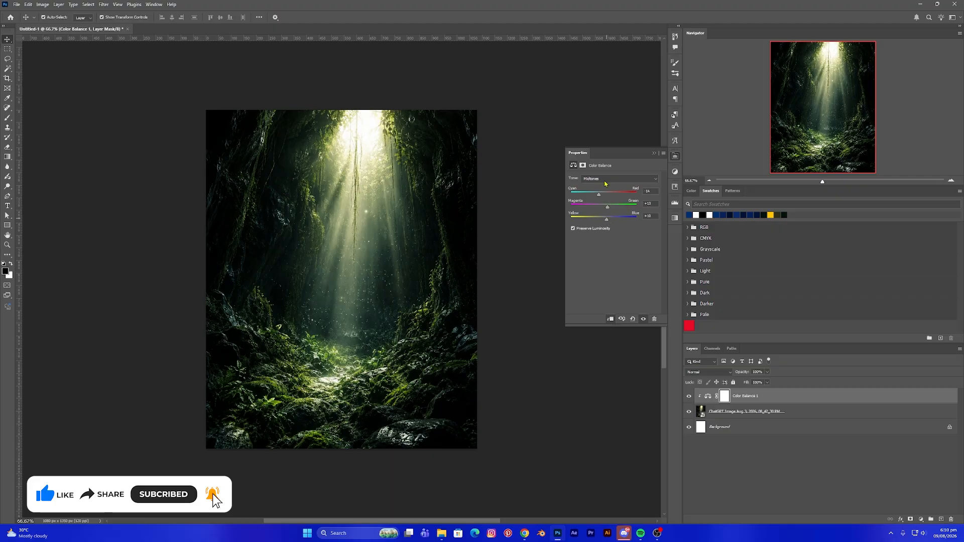
pyautogui.click(605, 180)
pyautogui.click(604, 188)
pyautogui.moveTo(603, 198); pyautogui.dragTo(601, 198)
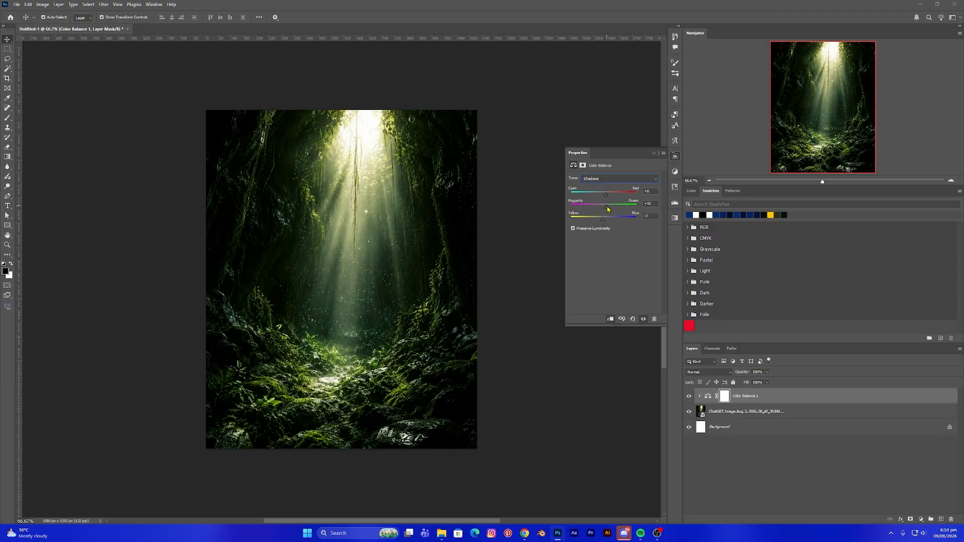
pyautogui.click(611, 177)
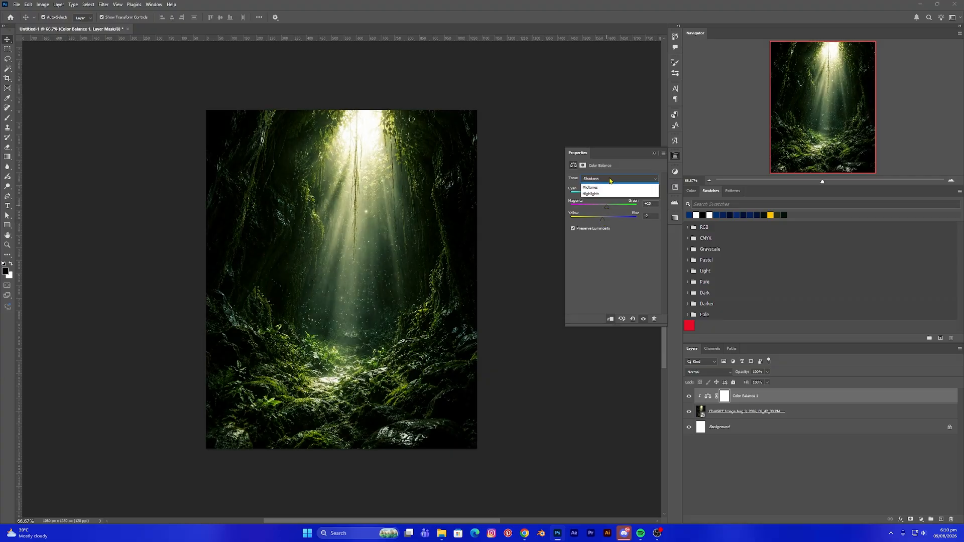
pyautogui.click(605, 197)
pyautogui.moveTo(605, 196)
pyautogui.mouseDown()
pyautogui.moveTo(597, 220)
pyautogui.moveTo(611, 197)
pyautogui.mouseUp()
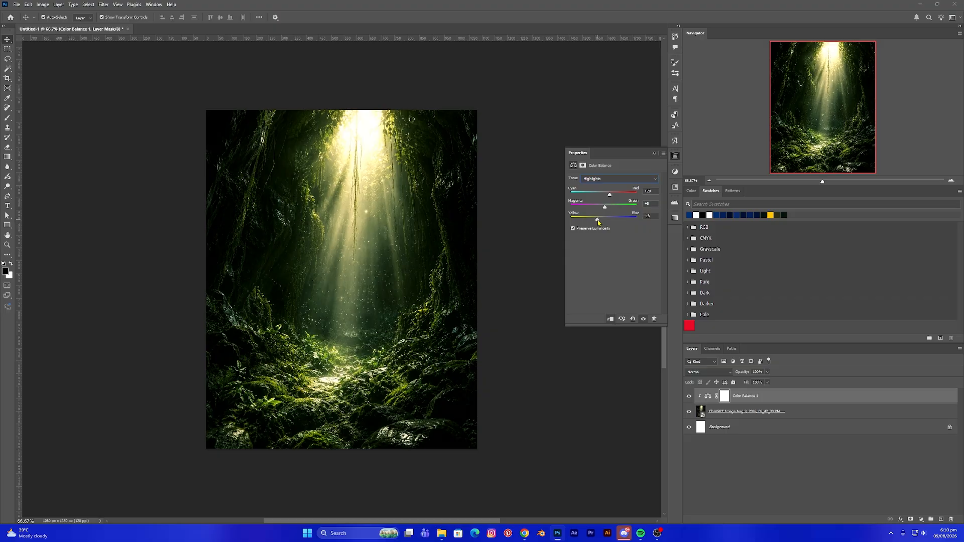
pyautogui.click(654, 154)
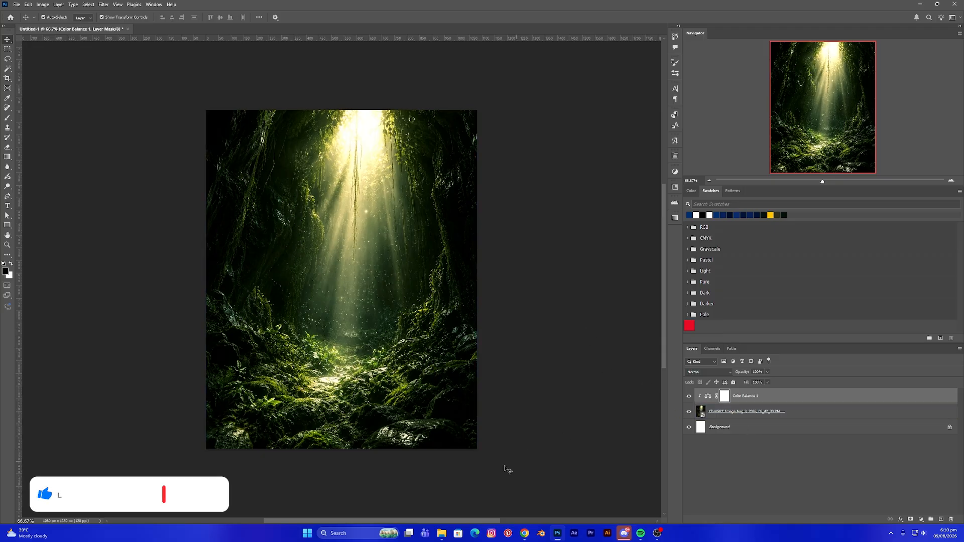
# - Place the Rock image into the document and position it as a podium near the bottom of the forest
pyautogui.click(442, 533)
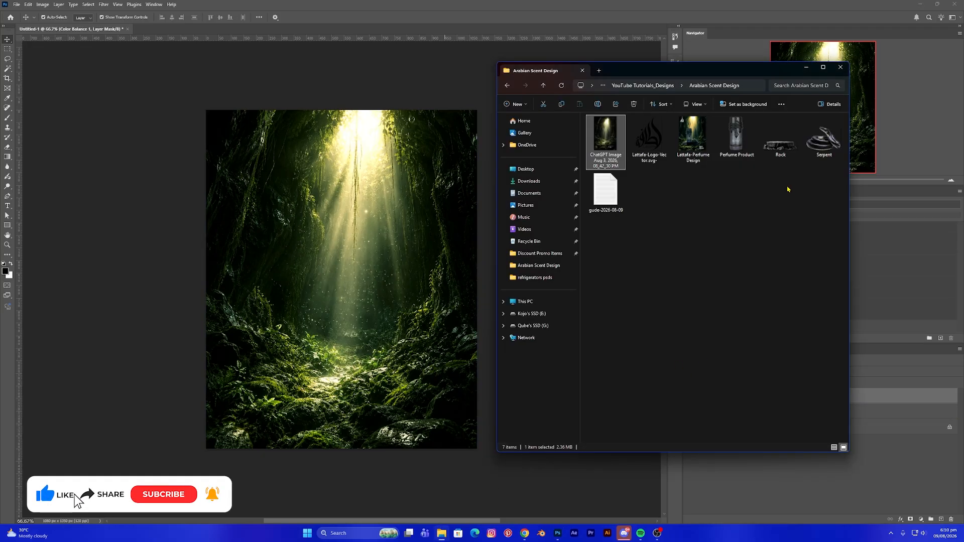
pyautogui.click(784, 146)
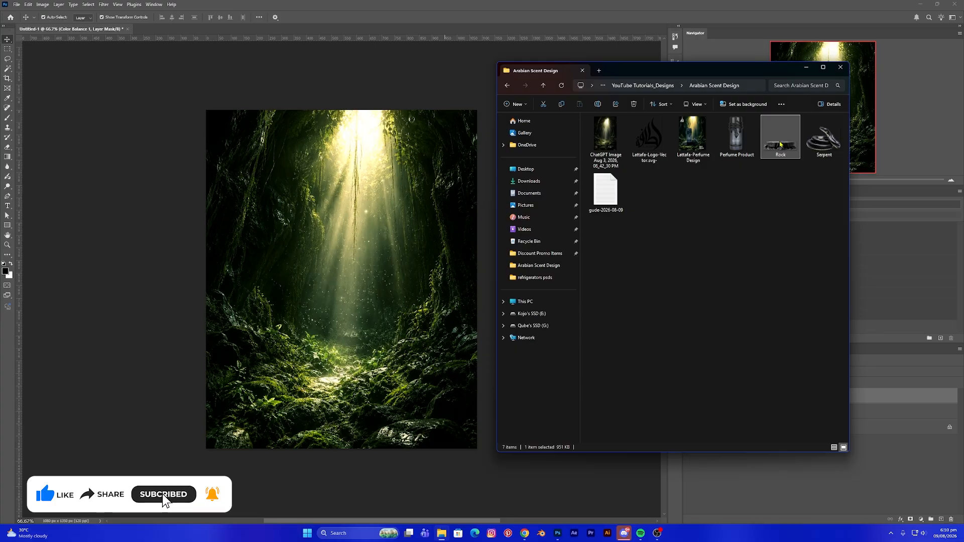
pyautogui.moveTo(779, 145); pyautogui.dragTo(299, 351)
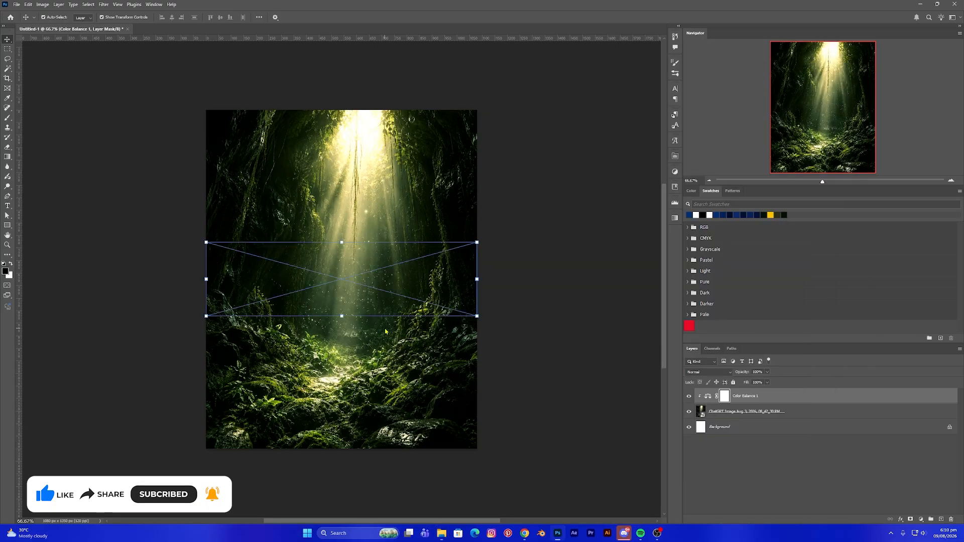
pyautogui.moveTo(354, 288); pyautogui.dragTo(350, 356)
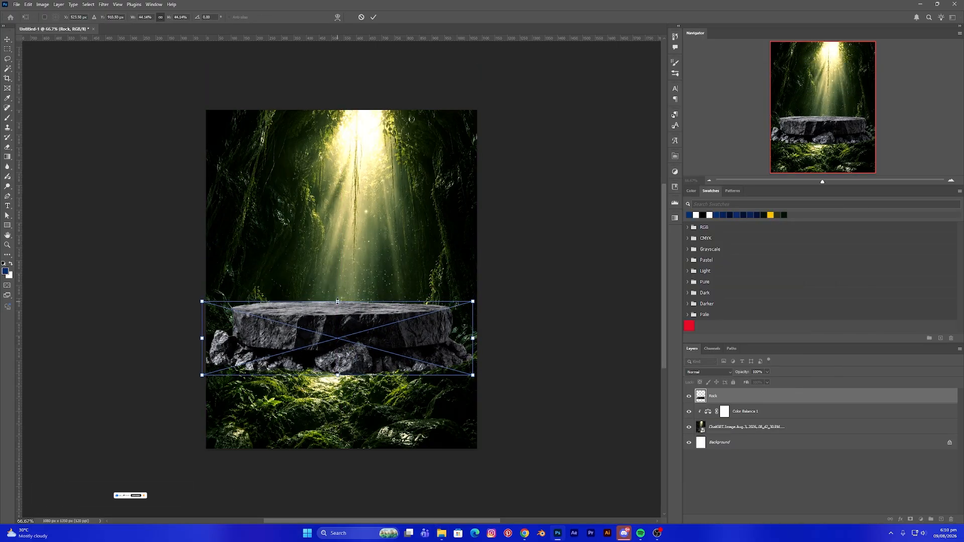
pyautogui.moveTo(346, 302); pyautogui.dragTo(343, 370)
pyautogui.press('Return')
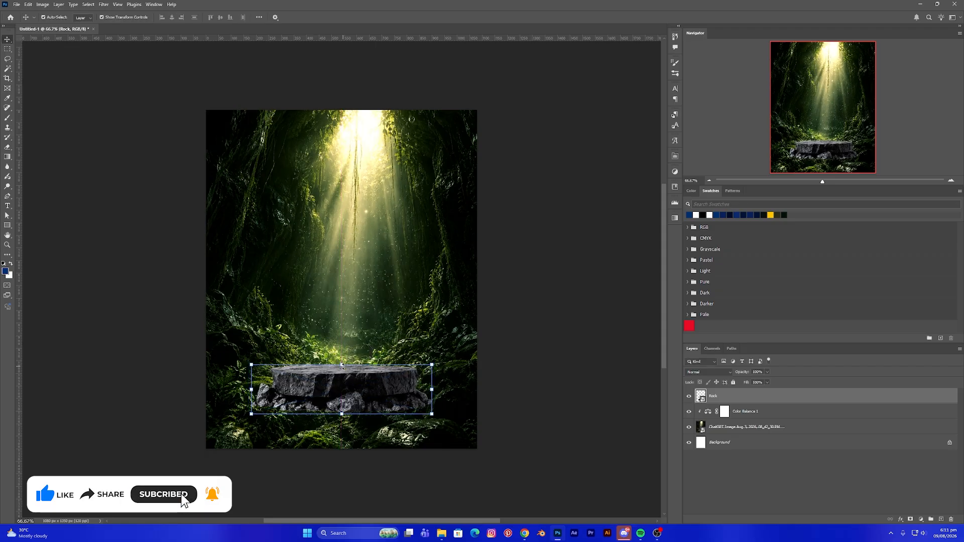
pyautogui.click(528, 407)
pyautogui.click(390, 390)
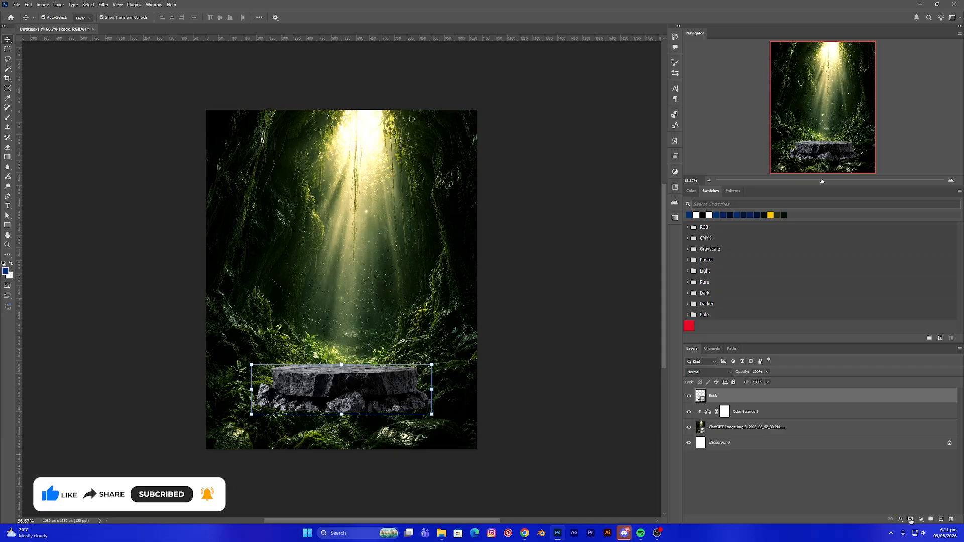
# - Add a layer mask to the Rock layer and paint with a large brush at 50% flow to blend its base into the foliage
pyautogui.click(910, 519)
pyautogui.click(774, 433)
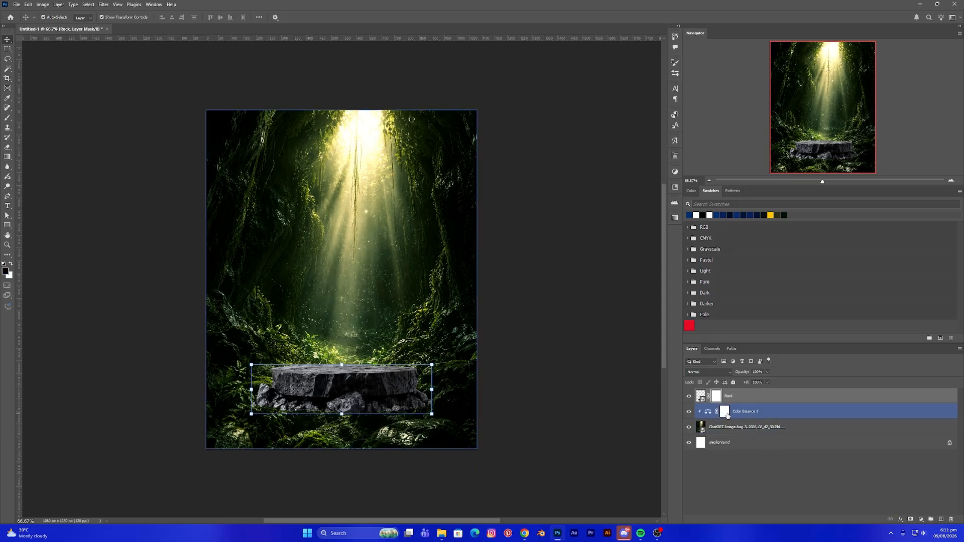
pyautogui.click(7, 118)
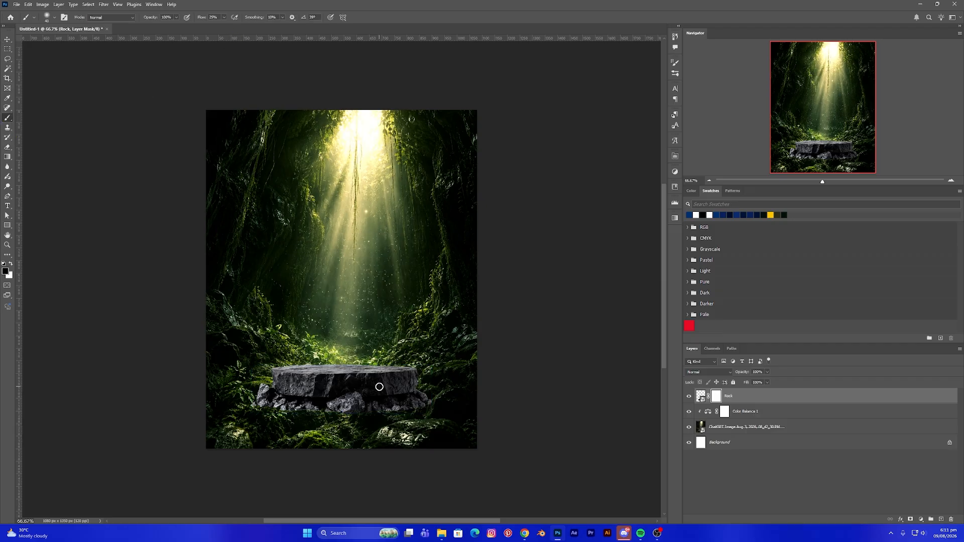
pyautogui.press(']')
pyautogui.press(']')
pyautogui.press(']')
pyautogui.press(']')
pyautogui.press(']')
pyautogui.click(224, 18)
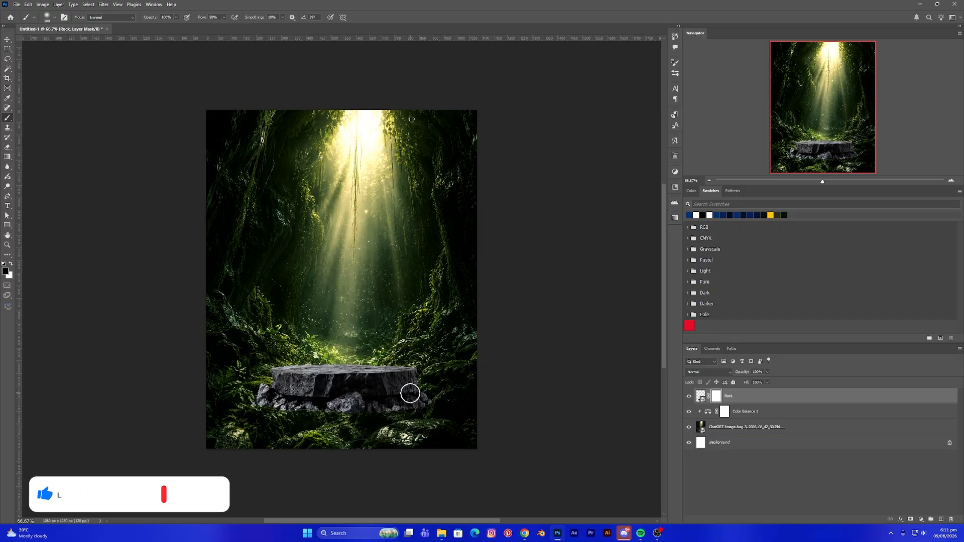
pyautogui.hotkey('ctrl', '+')
pyautogui.moveTo(403, 389); pyautogui.dragTo(395, 339)
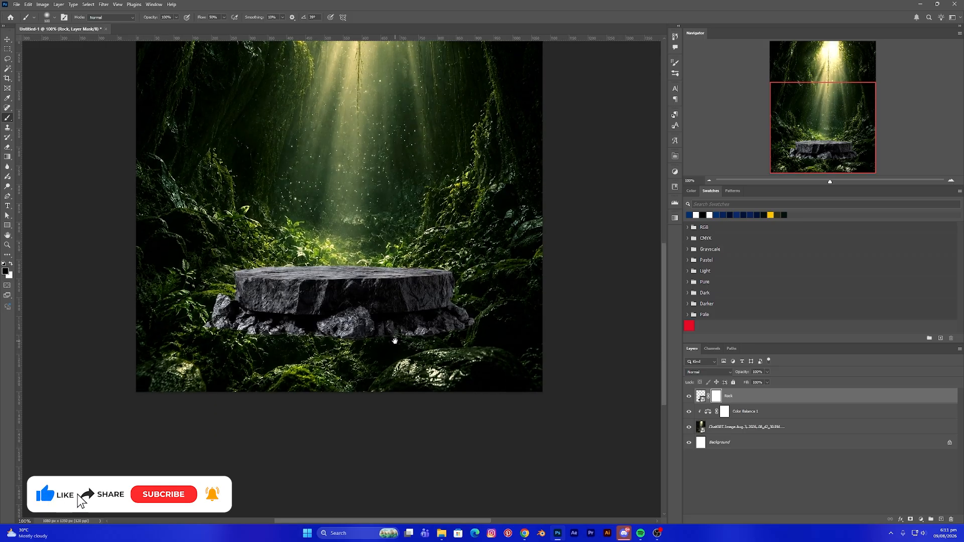
pyautogui.press('[')
pyautogui.press('[')
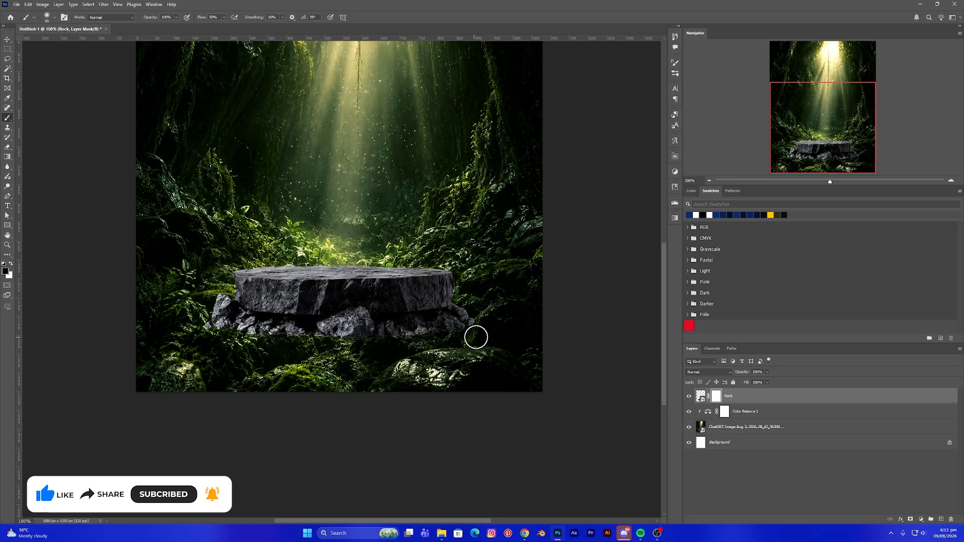
pyautogui.moveTo(475, 337)
pyautogui.mouseDown()
pyautogui.moveTo(482, 324)
pyautogui.moveTo(435, 340)
pyautogui.moveTo(325, 347)
pyautogui.moveTo(194, 323)
pyautogui.moveTo(251, 341)
pyautogui.moveTo(400, 338)
pyautogui.moveTo(383, 340)
pyautogui.moveTo(475, 325)
pyautogui.moveTo(477, 317)
pyautogui.moveTo(344, 342)
pyautogui.moveTo(307, 336)
pyautogui.moveTo(352, 322)
pyautogui.moveTo(346, 340)
pyautogui.moveTo(216, 321)
pyautogui.moveTo(229, 338)
pyautogui.moveTo(398, 344)
pyautogui.moveTo(469, 324)
pyautogui.moveTo(359, 337)
pyautogui.mouseUp()
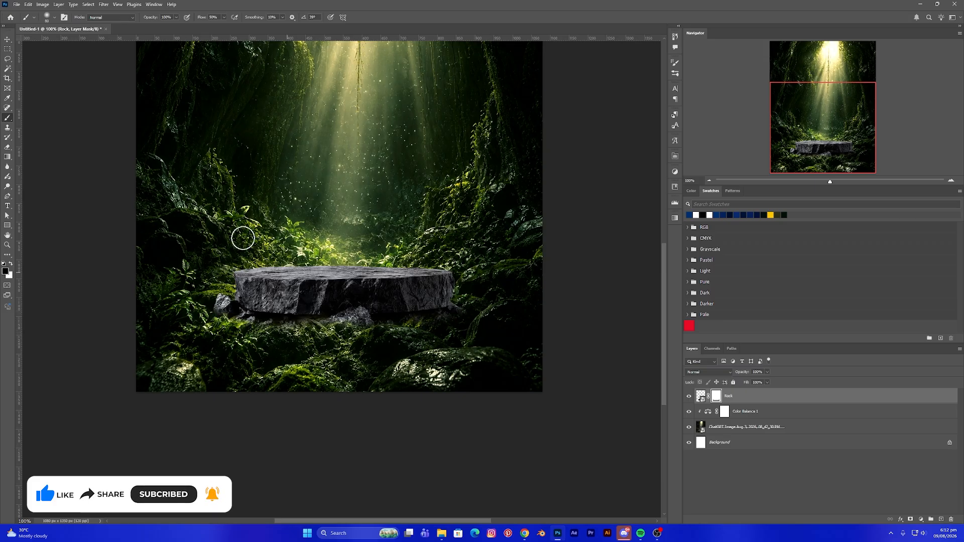
# - Add a Color Balance adjustment layer clipped to the Rock layer
pyautogui.click(7, 39)
pyautogui.click(243, 210)
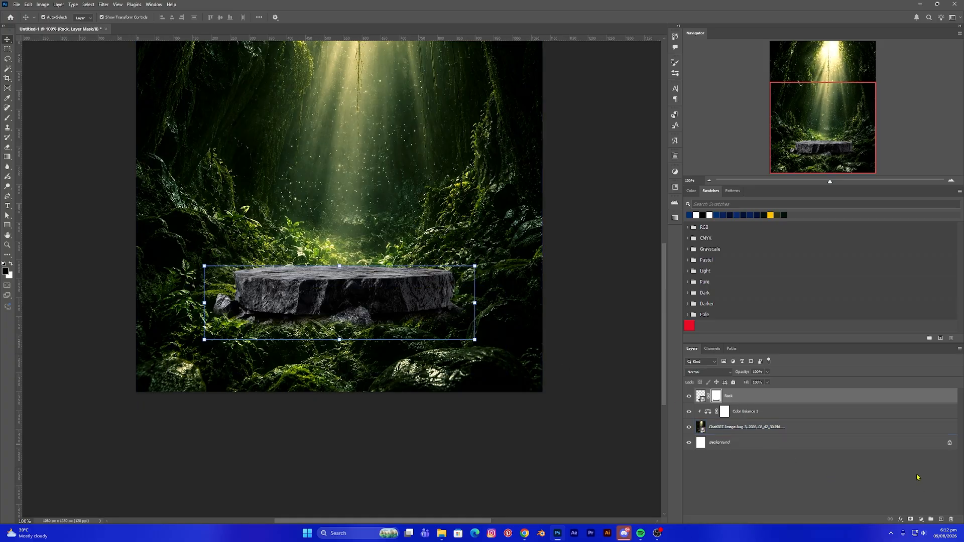
pyautogui.click(922, 521)
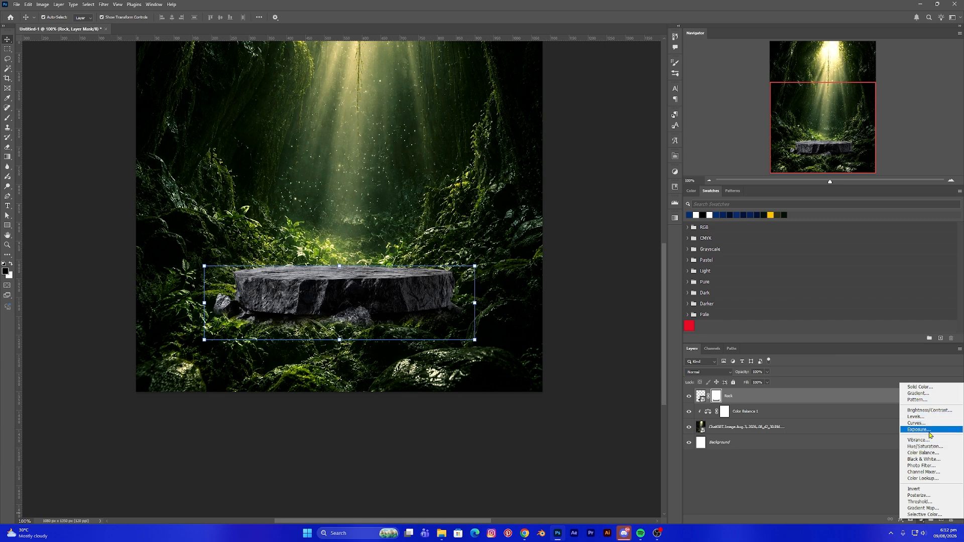
pyautogui.click(927, 452)
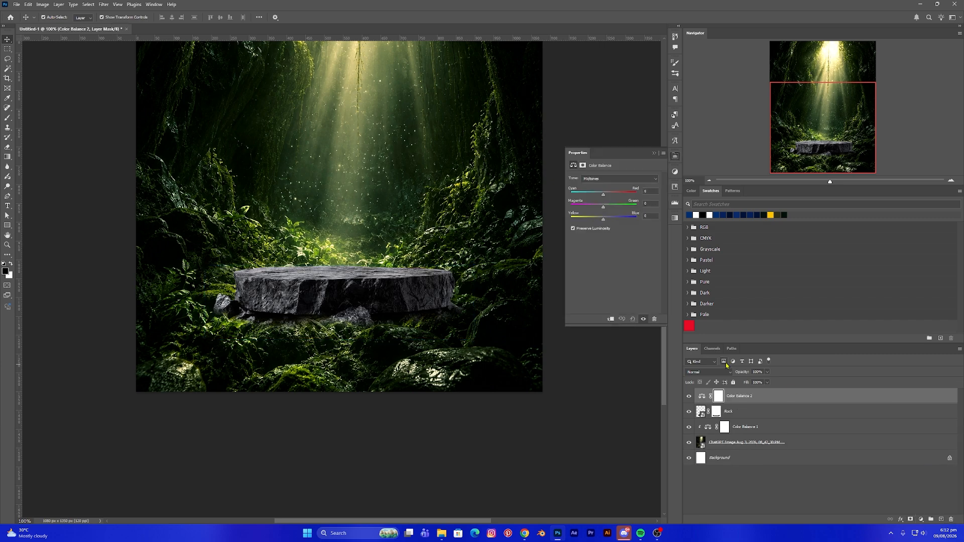
pyautogui.click(610, 320)
# - Adjust the rock's Color Balance midtones, shadows and highlights sliders to match the green forest light
pyautogui.moveTo(604, 196); pyautogui.dragTo(609, 210)
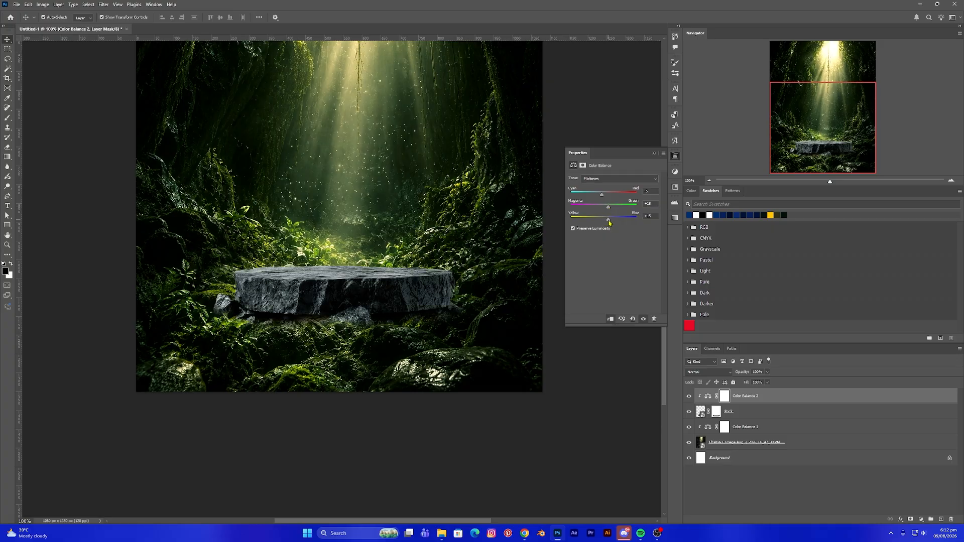
pyautogui.click(609, 178)
pyautogui.click(605, 184)
pyautogui.moveTo(608, 208)
pyautogui.mouseDown()
pyautogui.moveTo(606, 220)
pyautogui.moveTo(607, 197)
pyautogui.mouseUp()
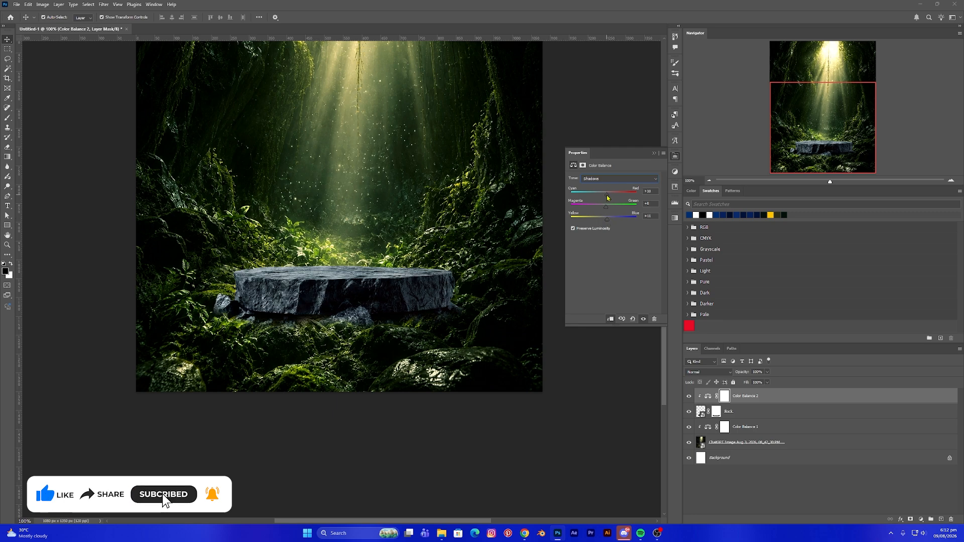
pyautogui.click(606, 179)
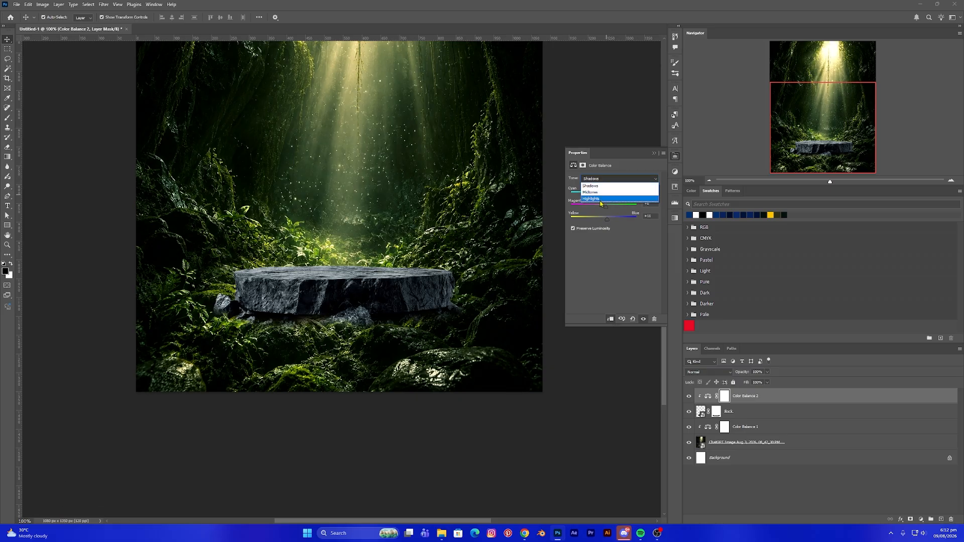
pyautogui.click(601, 199)
pyautogui.moveTo(607, 207); pyautogui.dragTo(609, 210)
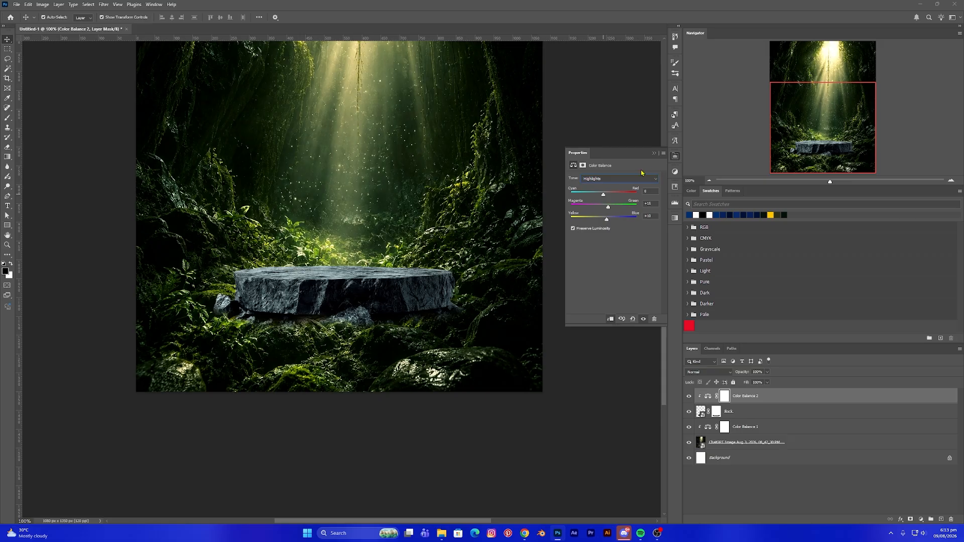
pyautogui.click(654, 154)
# - Toggle the rock's Color Balance layer visibility to compare before and after
pyautogui.scroll(3, 572, 232)
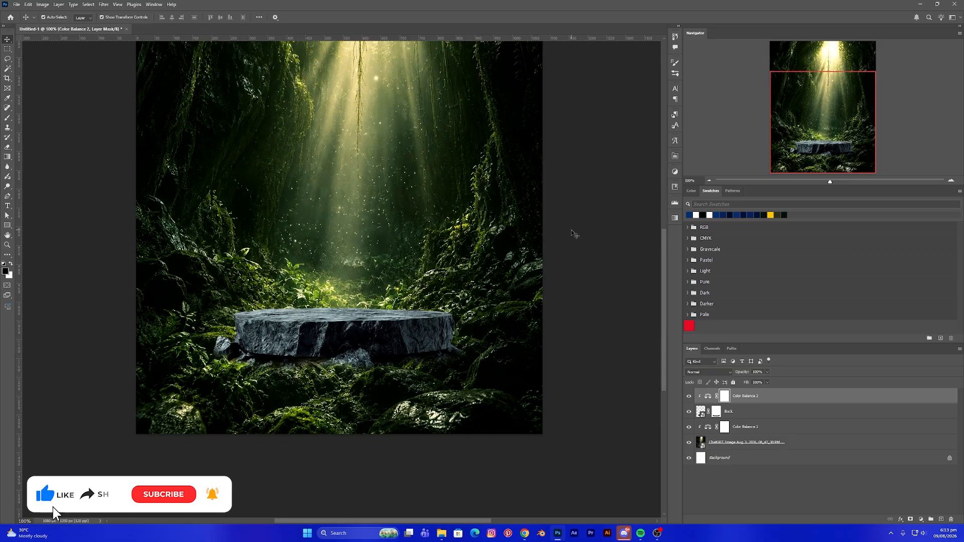
pyautogui.scroll(-1, 575, 229)
pyautogui.click(688, 396)
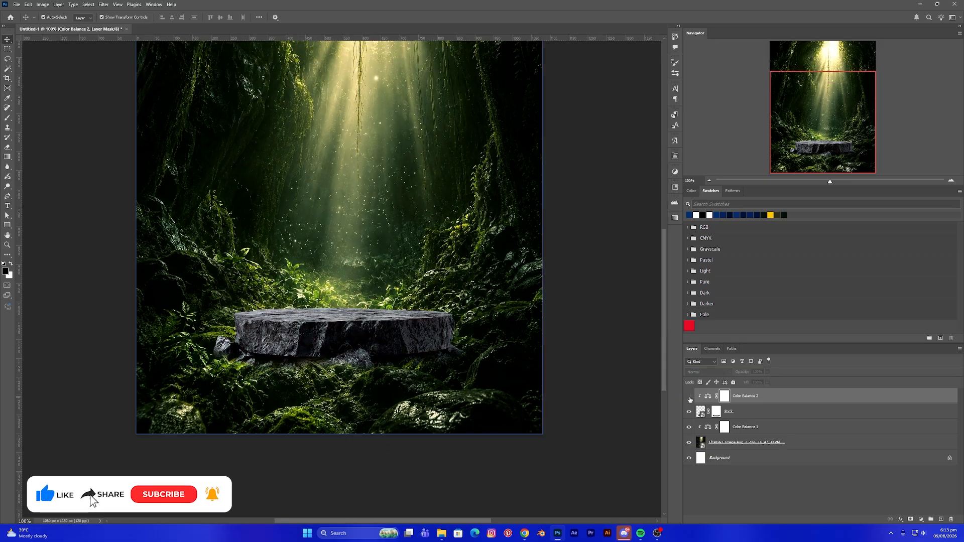
# - Turn the rock's Color Balance layer visibility back on
pyautogui.click(689, 396)
pyautogui.click(602, 365)
pyautogui.scroll(3, 588, 360)
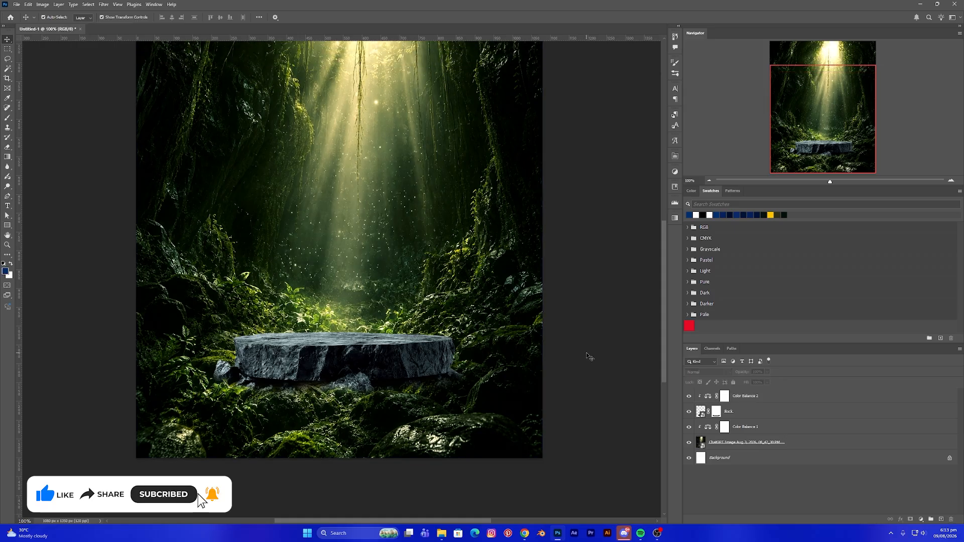
pyautogui.scroll(-2, 590, 355)
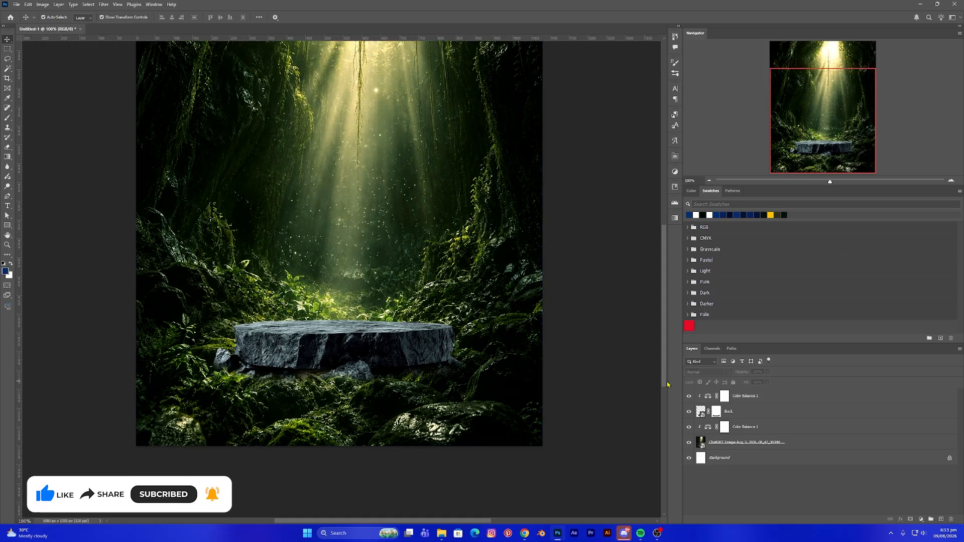
# - Add an Exposure adjustment layer clipped to the rock and lower its exposure to about -2.44
pyautogui.click(724, 394)
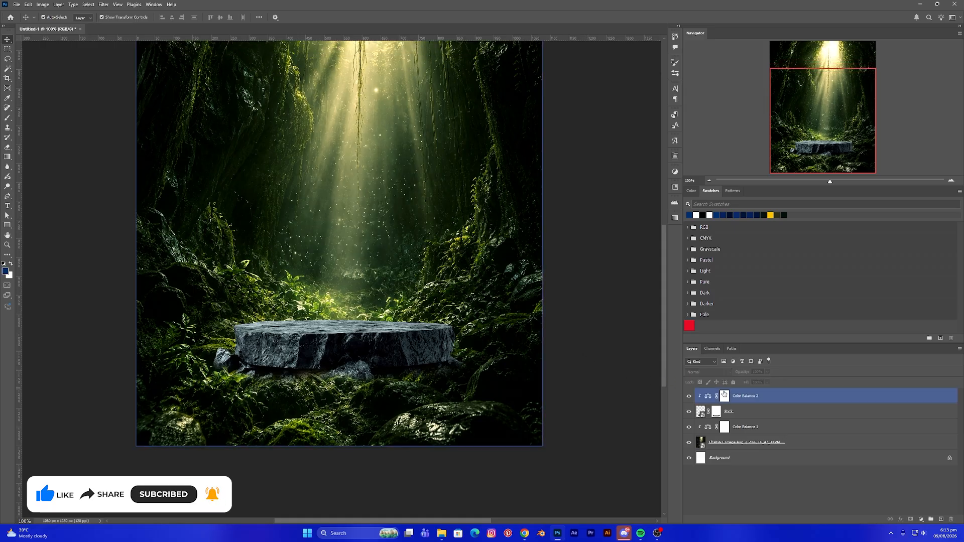
pyautogui.click(775, 399)
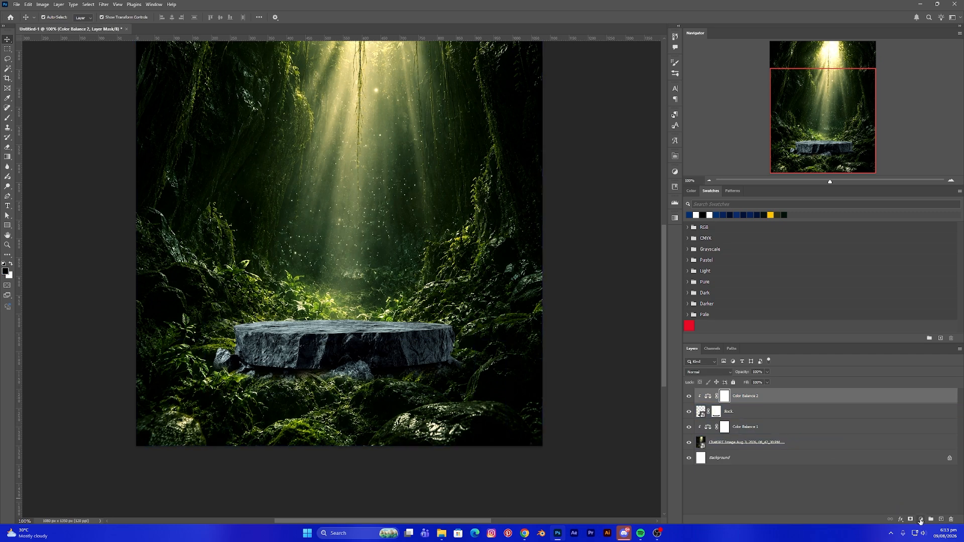
pyautogui.click(920, 520)
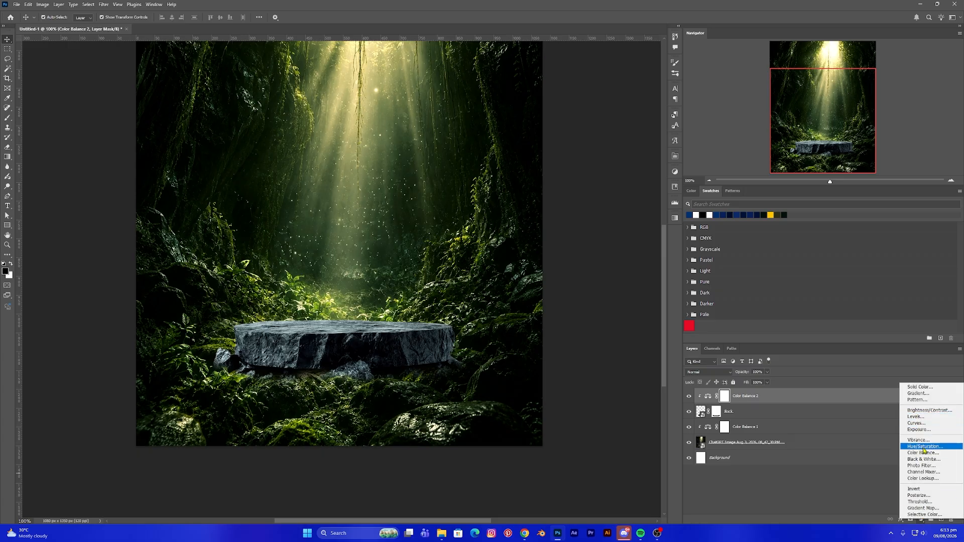
pyautogui.click(921, 431)
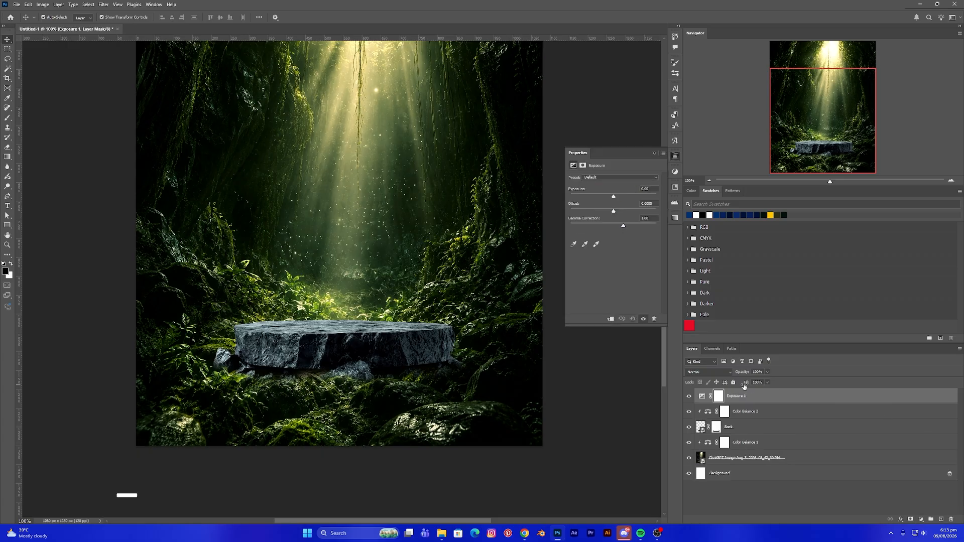
pyautogui.click(610, 318)
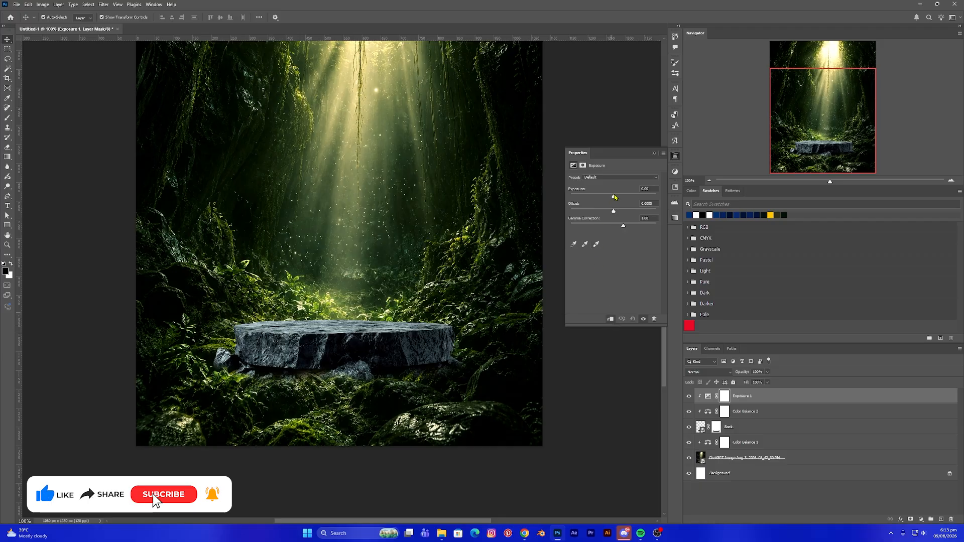
pyautogui.moveTo(613, 196); pyautogui.dragTo(597, 198)
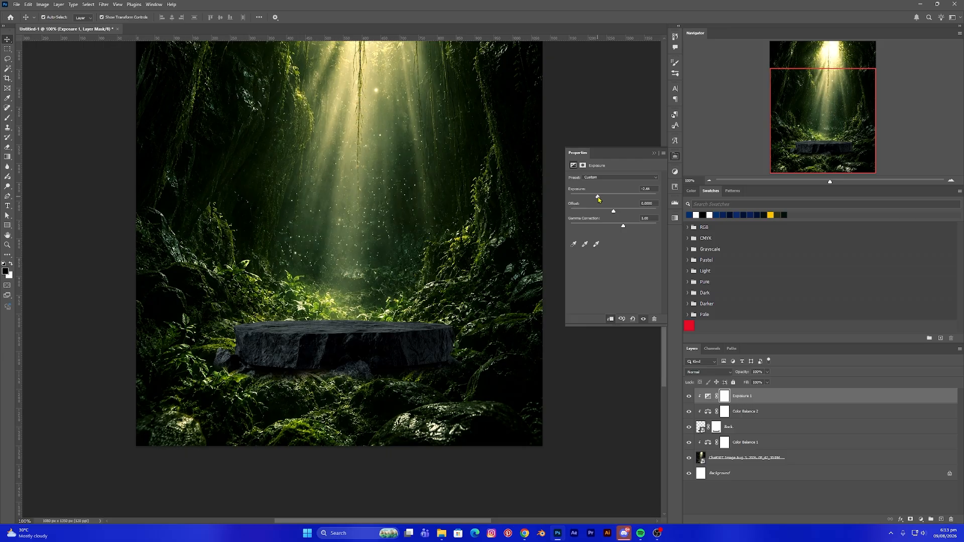
pyautogui.click(654, 153)
pyautogui.click(600, 258)
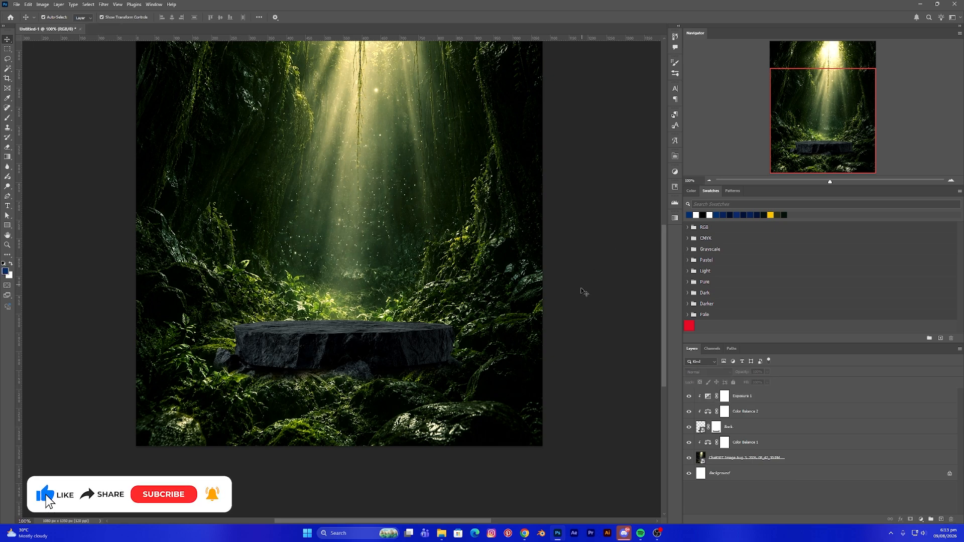
# - Paint on the Exposure mask with a smaller brush at 40% flow along the rock's top edge
pyautogui.scroll(2, 586, 286)
pyautogui.scroll(1, 585, 290)
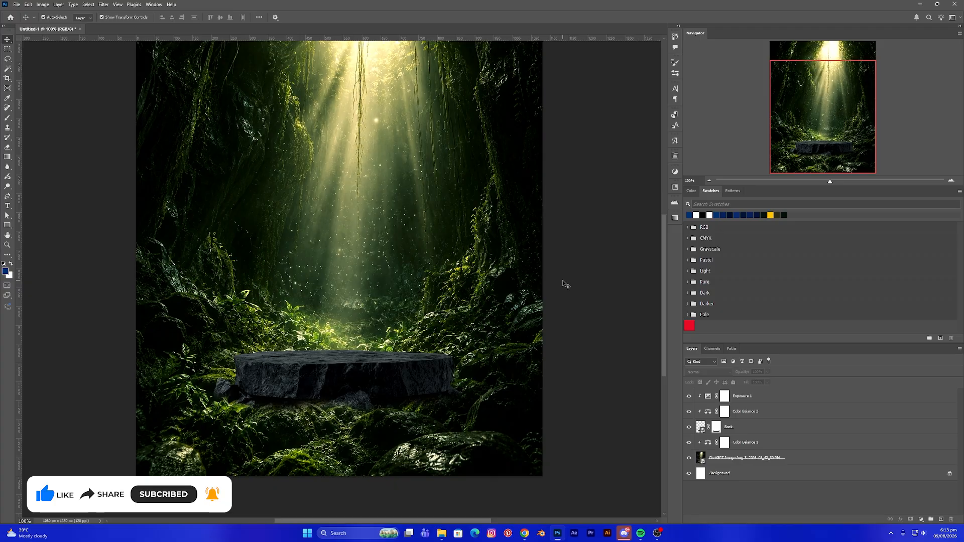
pyautogui.click(464, 320)
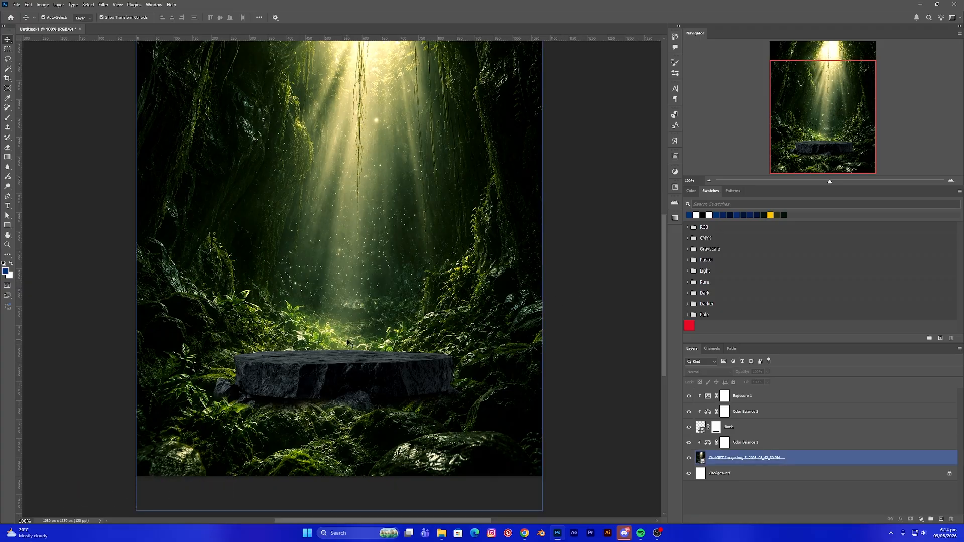
pyautogui.click(726, 397)
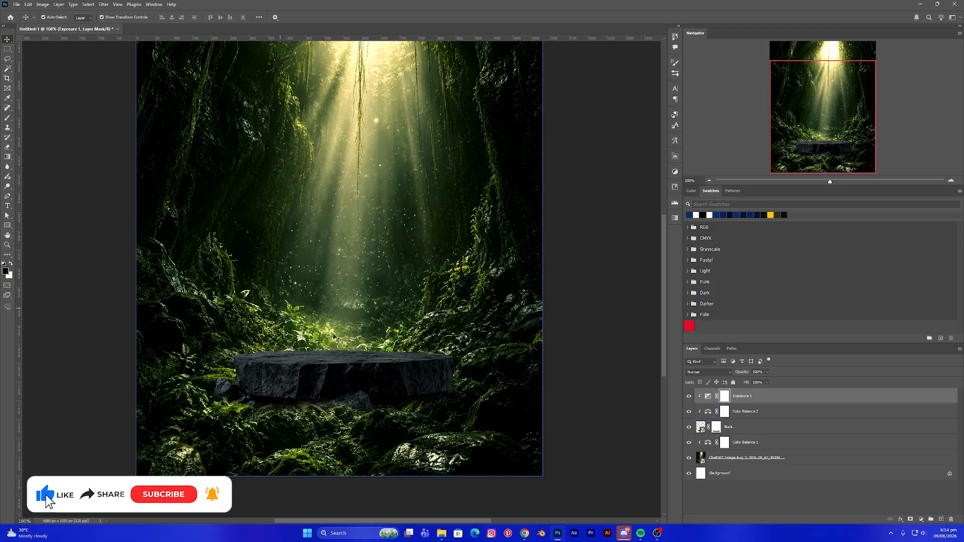
pyautogui.press('b')
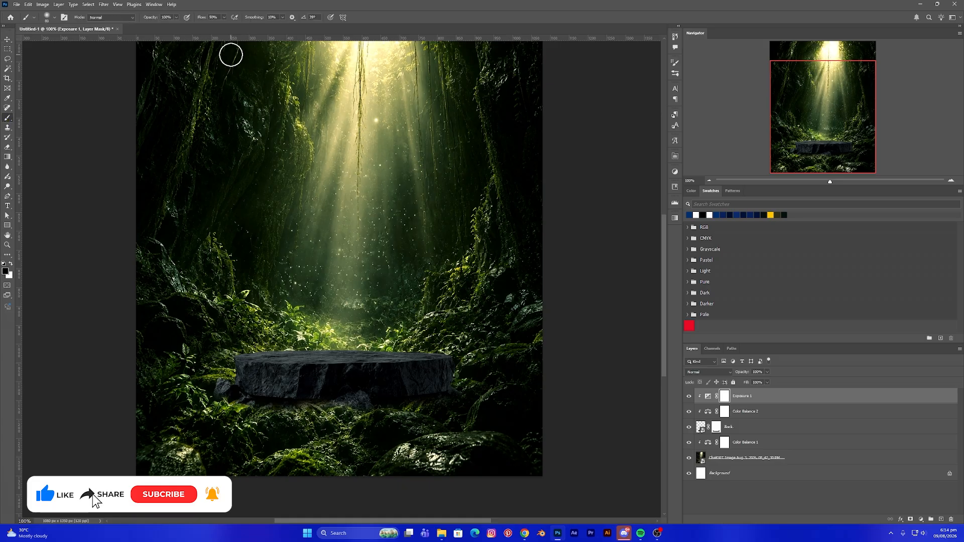
pyautogui.click(224, 17)
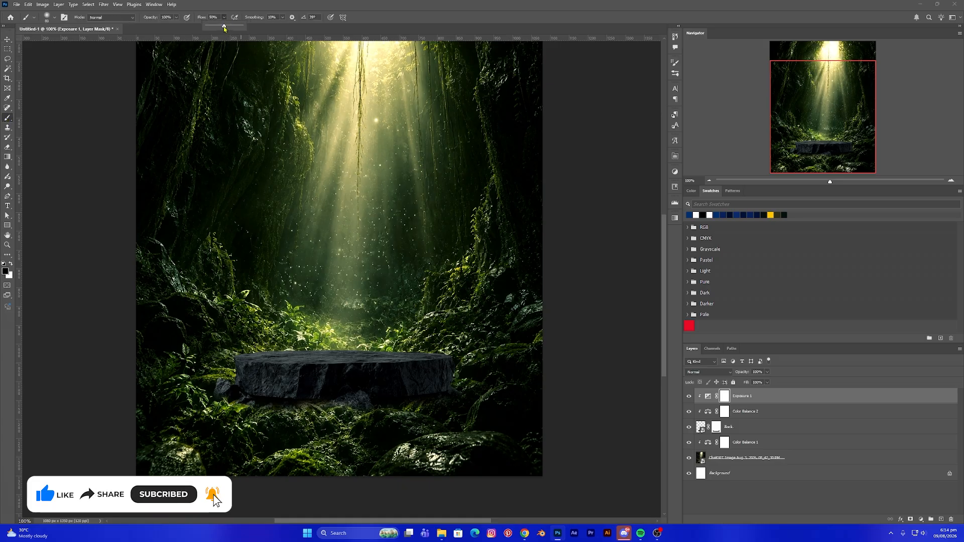
pyautogui.moveTo(224, 28); pyautogui.dragTo(220, 28)
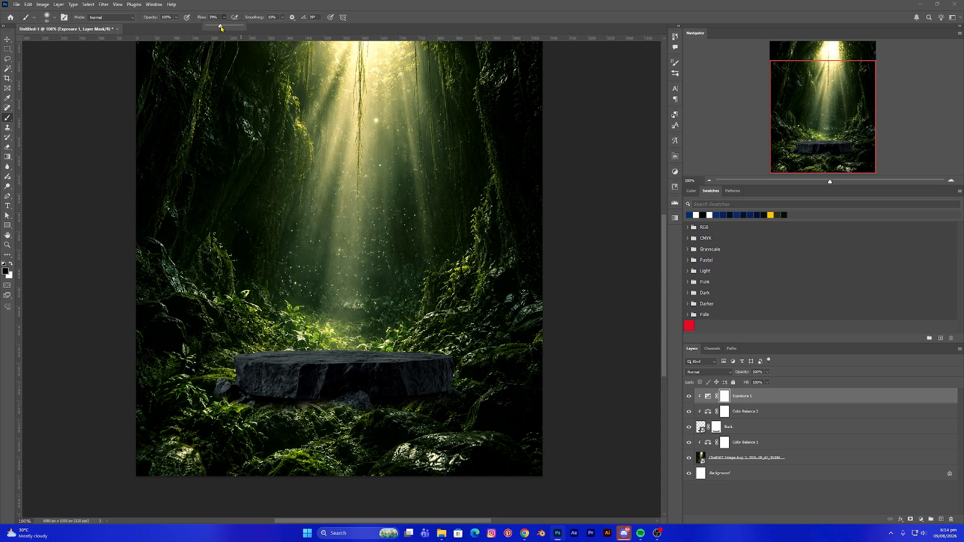
pyautogui.hotkey('ctrl', '+')
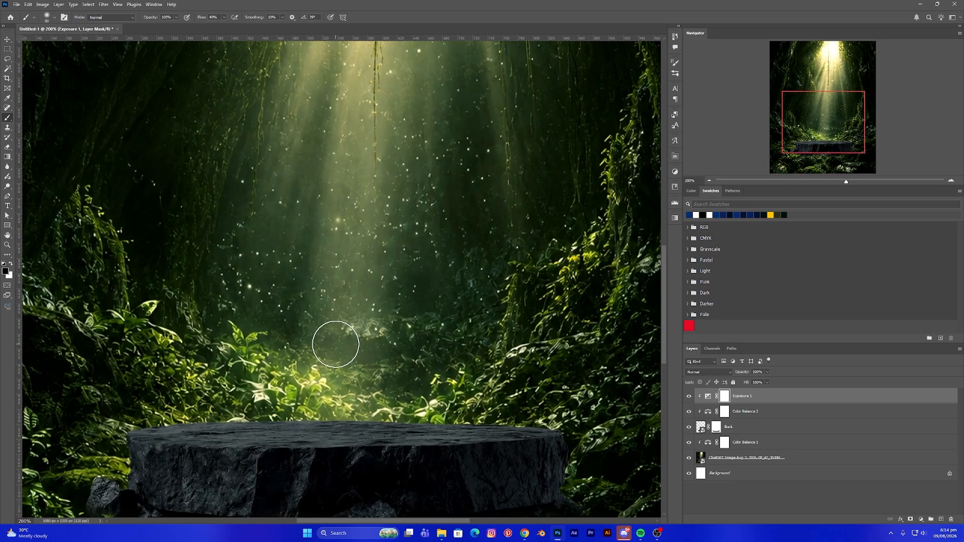
pyautogui.moveTo(344, 364); pyautogui.dragTo(351, 303)
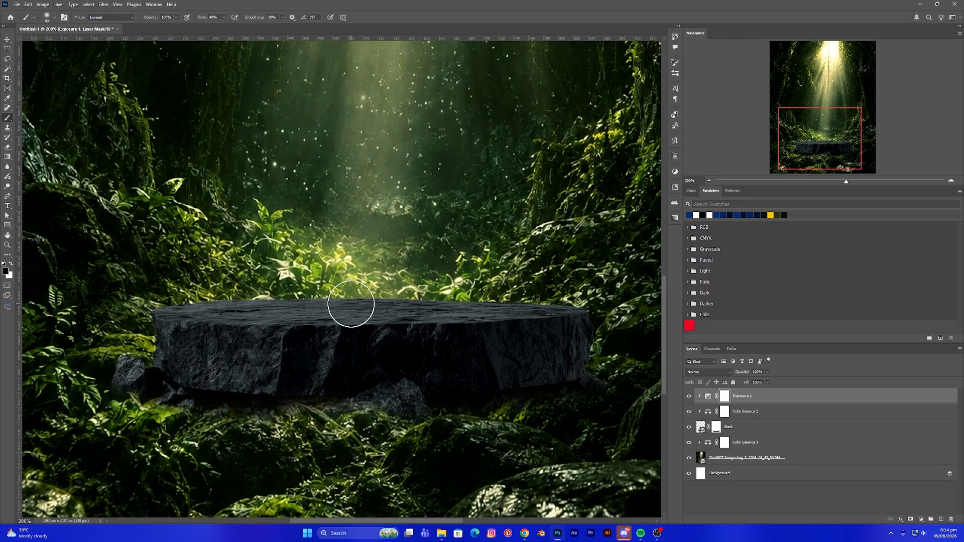
pyautogui.press('[')
pyautogui.press('[')
pyautogui.press('[')
pyautogui.press('[')
pyautogui.moveTo(188, 295)
pyautogui.mouseDown()
pyautogui.moveTo(406, 288)
pyautogui.moveTo(340, 285)
pyautogui.moveTo(574, 293)
pyautogui.mouseUp()
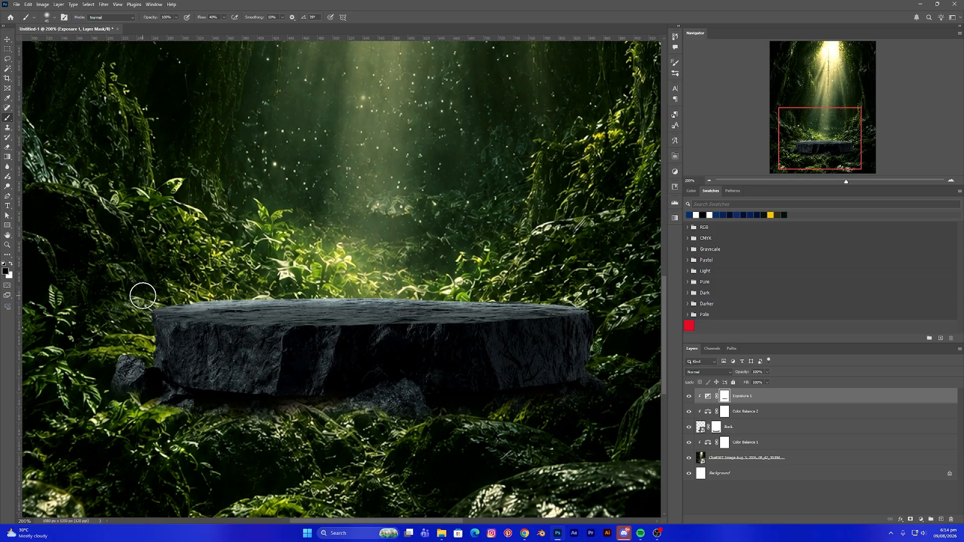
# - Set the rock's Exposure adjustment to -3.00
pyautogui.click(8, 39)
pyautogui.click(577, 380)
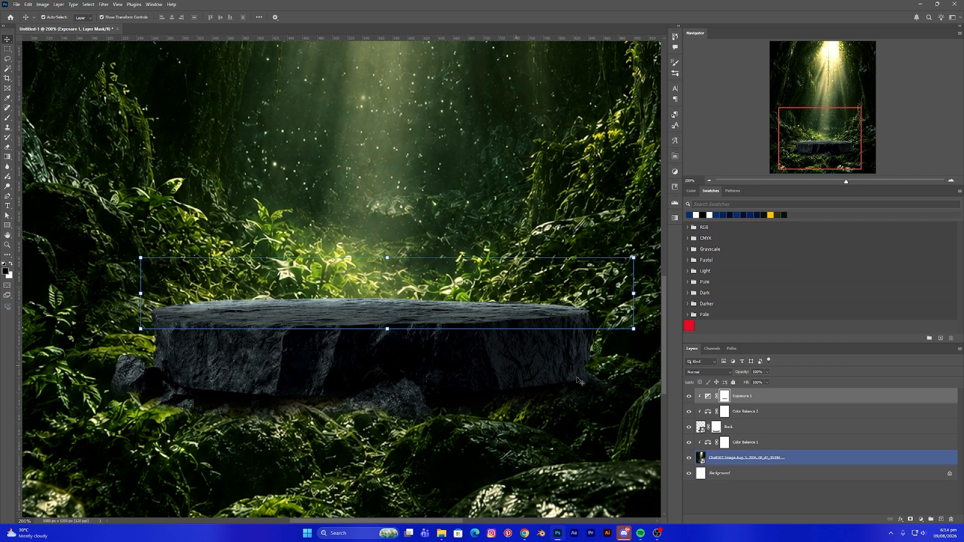
pyautogui.doubleClick(707, 396)
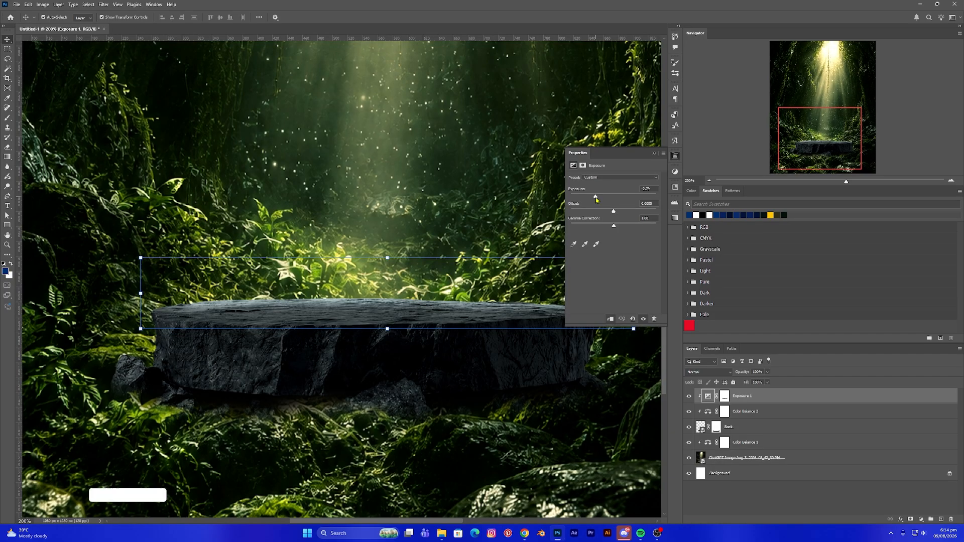
pyautogui.moveTo(596, 199); pyautogui.dragTo(593, 199)
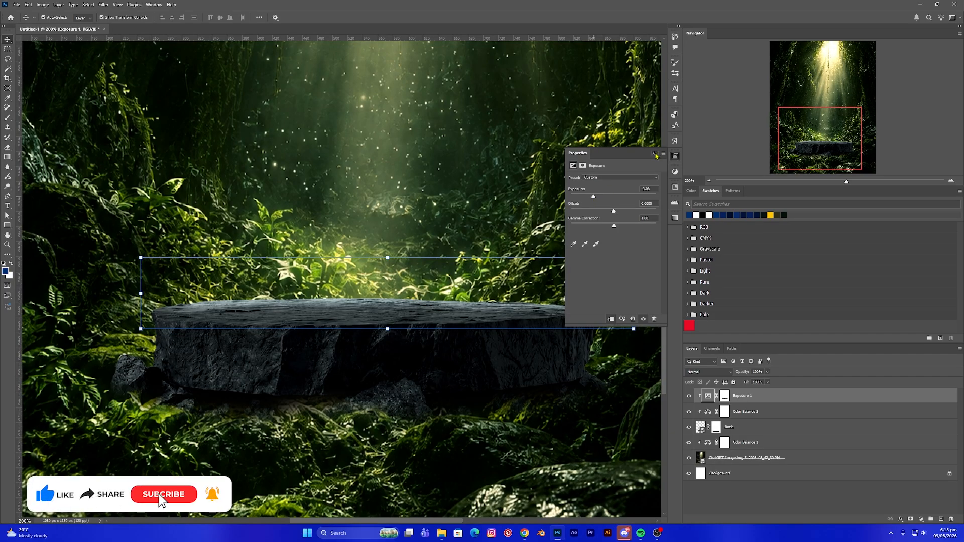
pyautogui.click(654, 153)
# - Create a new empty layer above the Exposure adjustment and clip it to the rock
pyautogui.hotkey('ctrl', '0')
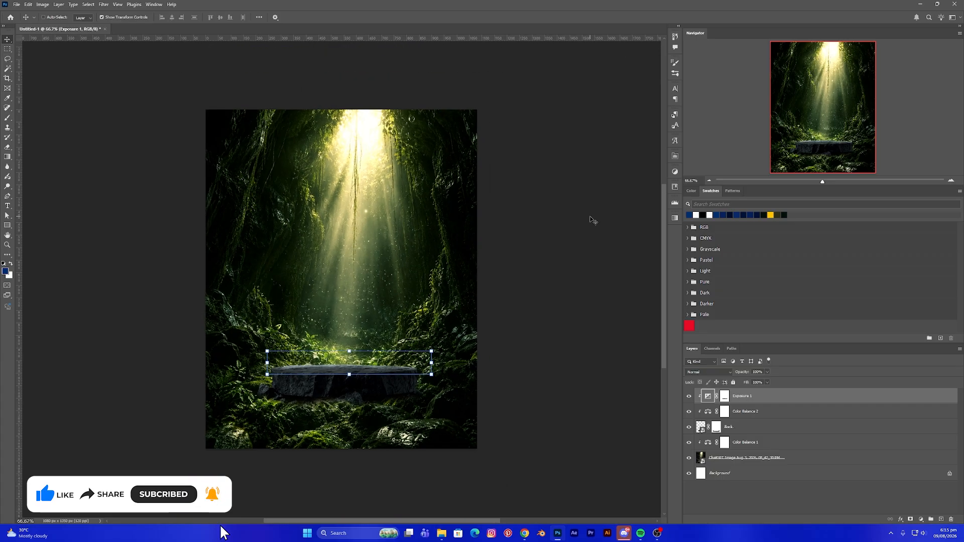
pyautogui.hotkey('ctrl', '1')
pyautogui.click(605, 387)
pyautogui.scroll(-3, 606, 387)
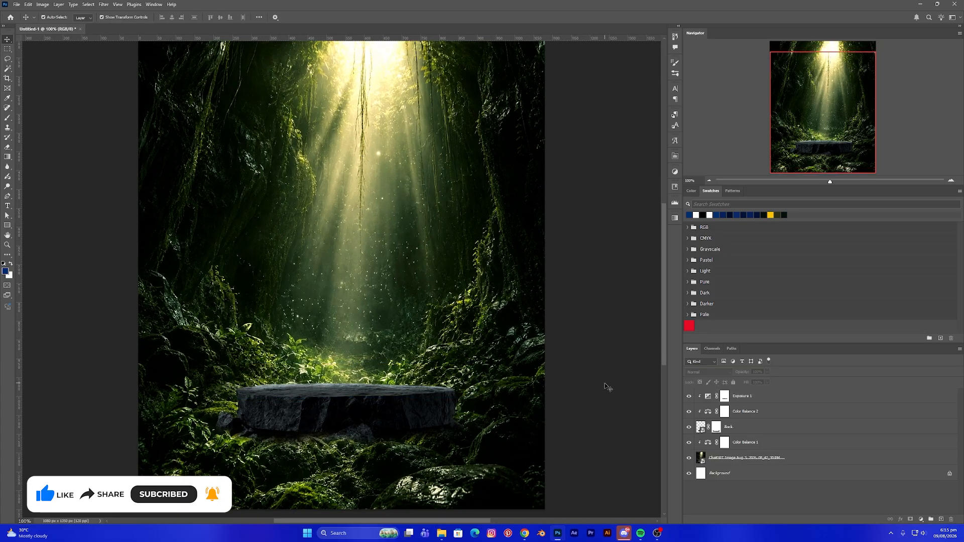
pyautogui.click(703, 416)
pyautogui.click(725, 398)
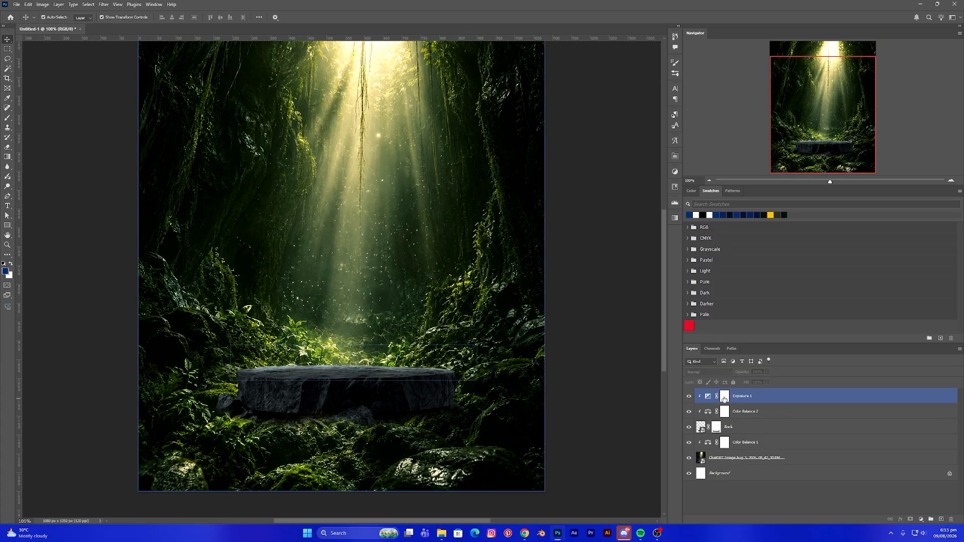
pyautogui.click(607, 398)
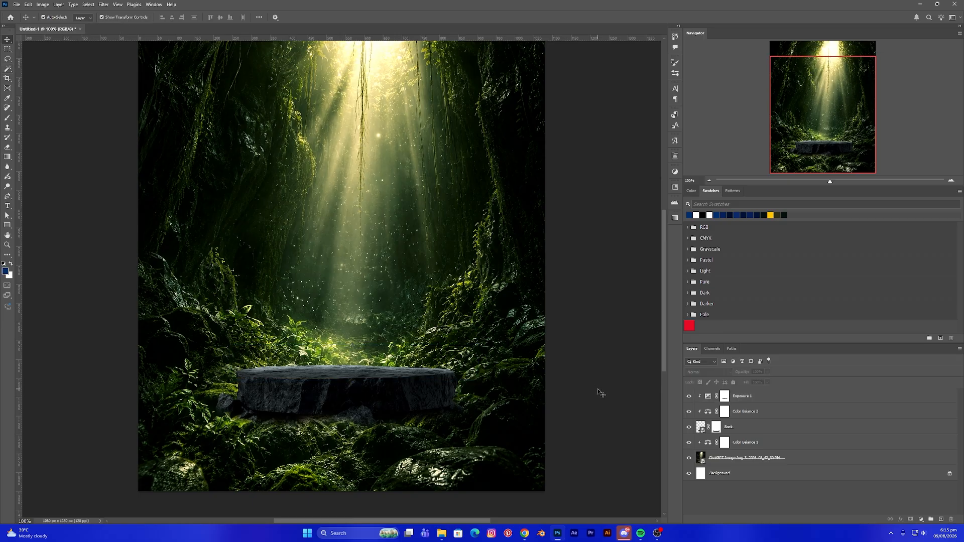
pyautogui.click(767, 401)
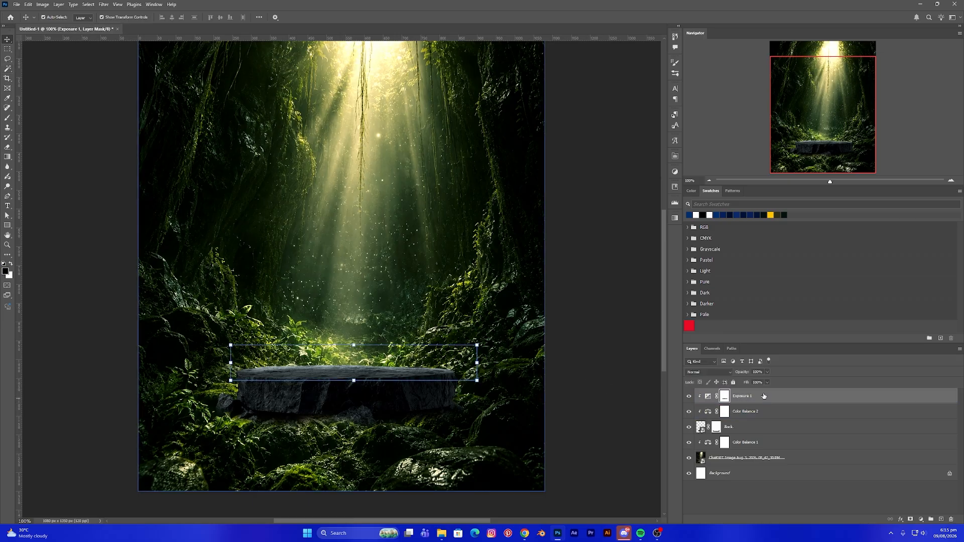
pyautogui.click(940, 519)
pyautogui.rightClick(730, 400)
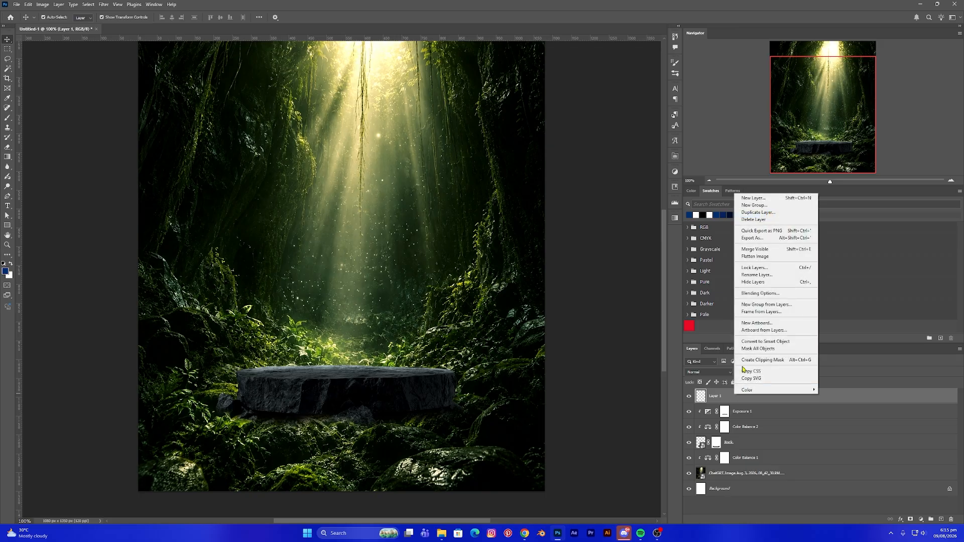
pyautogui.click(762, 361)
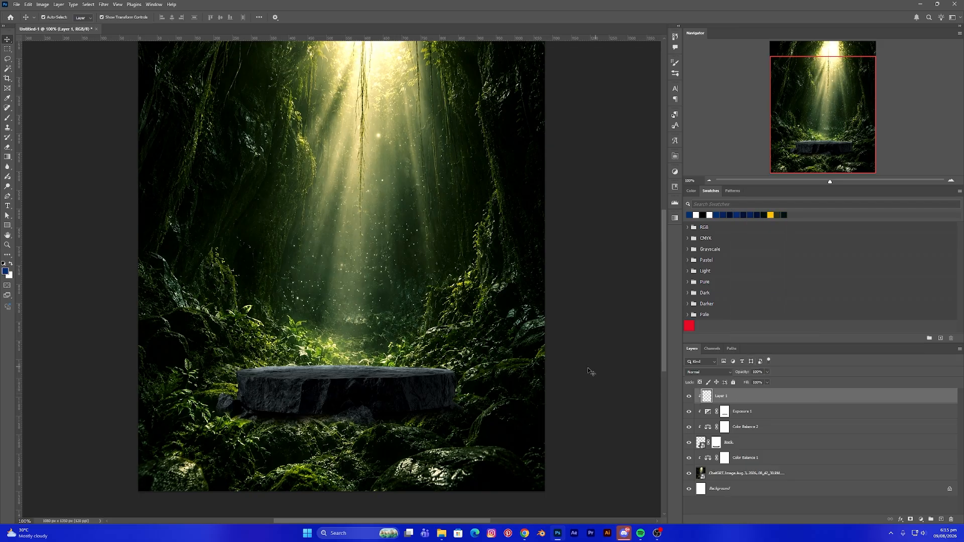
# - Switch to a larger Brush and sample a pale yellow from the sunbeam as the foreground colour
pyautogui.press('b')
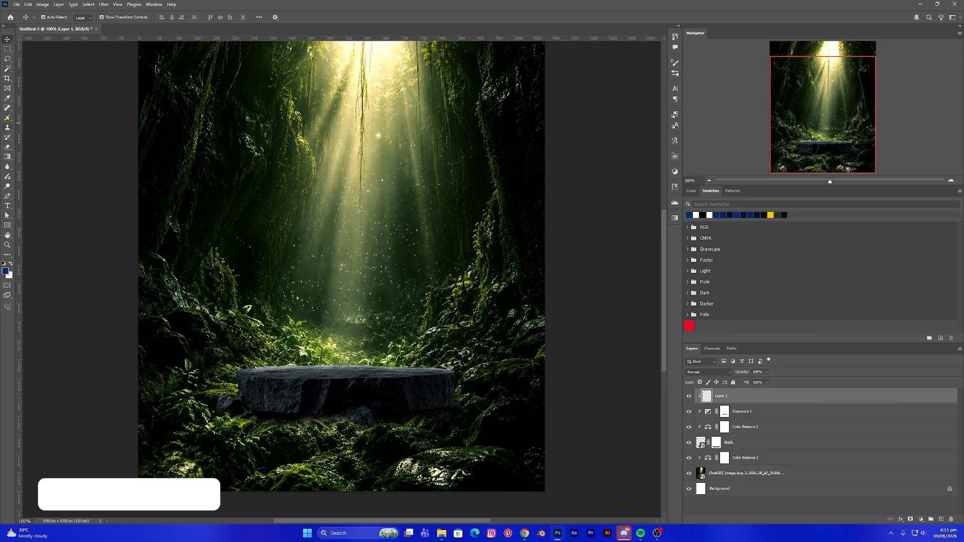
pyautogui.press(']')
pyautogui.press(']')
pyautogui.press(']')
pyautogui.press(']')
pyautogui.press(']')
pyautogui.press(']')
pyautogui.press(']')
pyautogui.press(']')
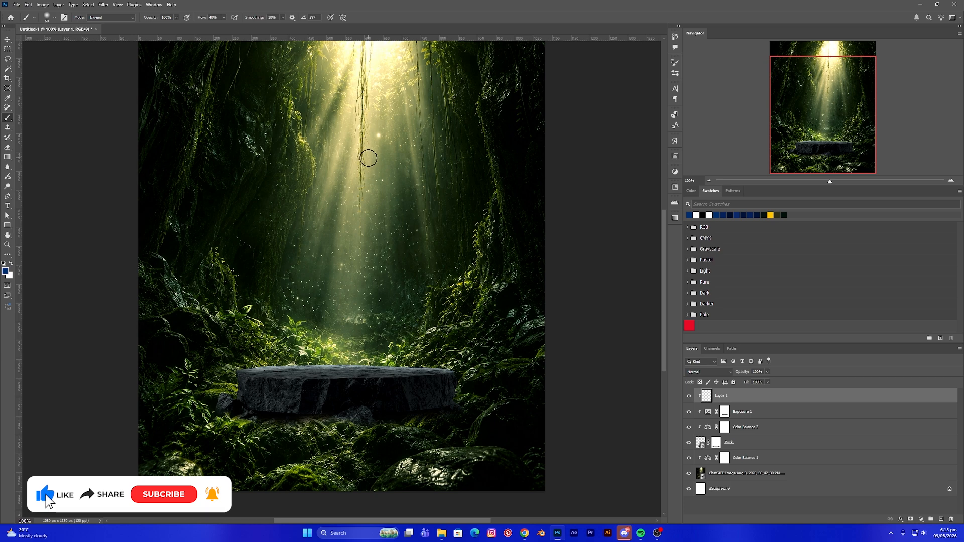
pyautogui.scroll(3, 368, 157)
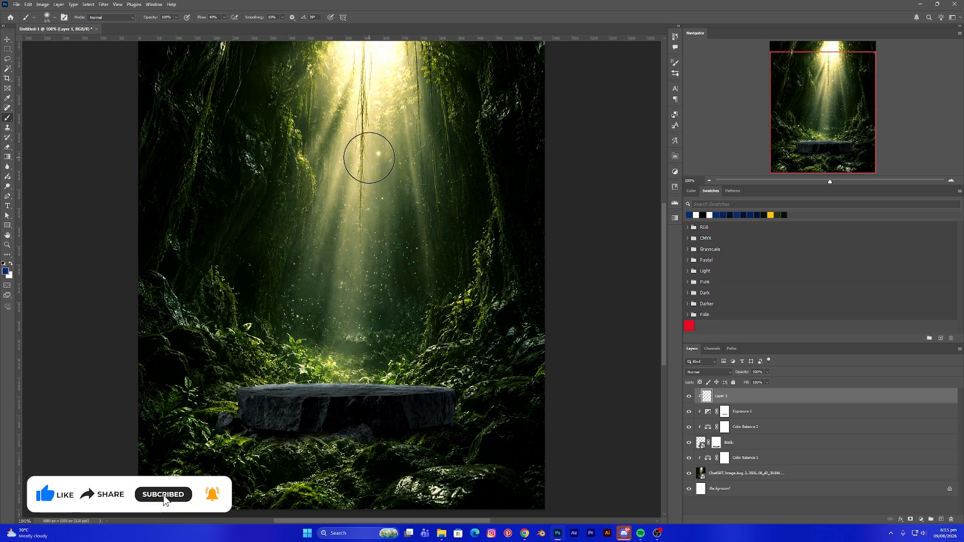
pyautogui.keyDown('alt'); pyautogui.click(375, 107); pyautogui.keyUp('alt')
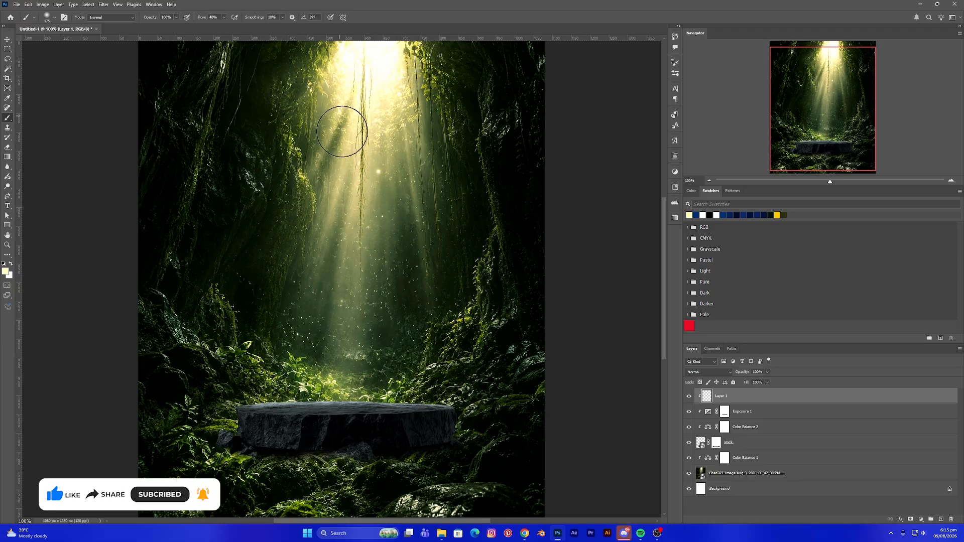
# - Set the brush flow to 75% and dab light onto the middle of the rock's top edge on the new layer
pyautogui.scroll(-2, 366, 141)
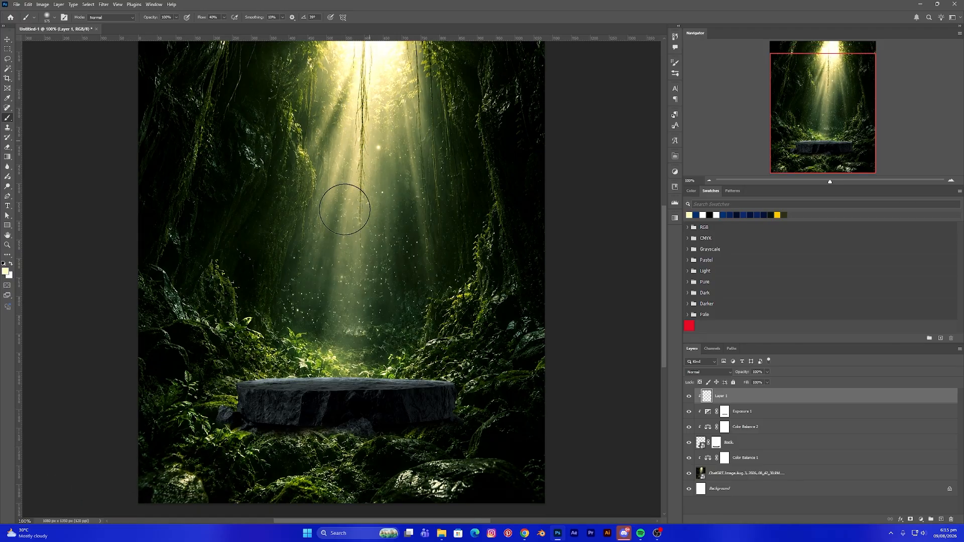
pyautogui.scroll(4, 356, 123)
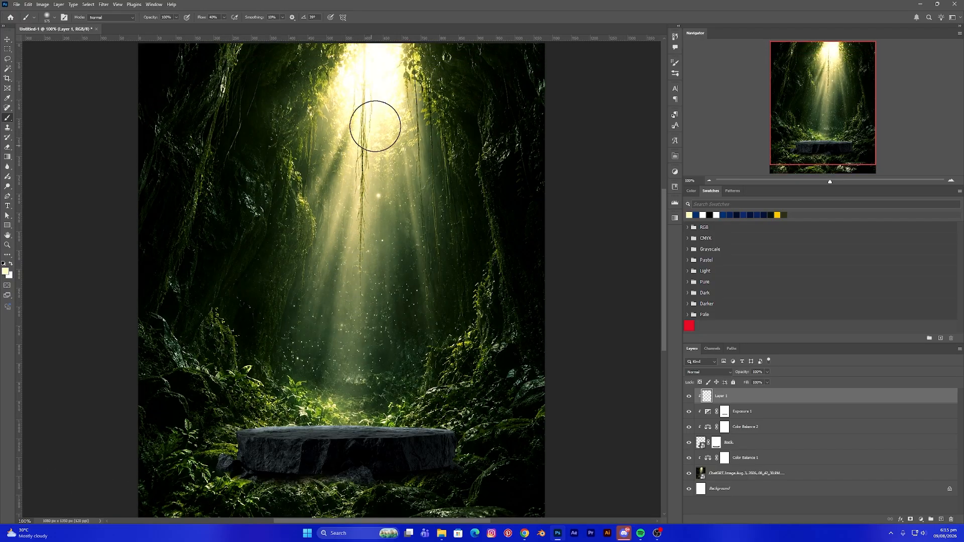
pyautogui.scroll(-2, 363, 165)
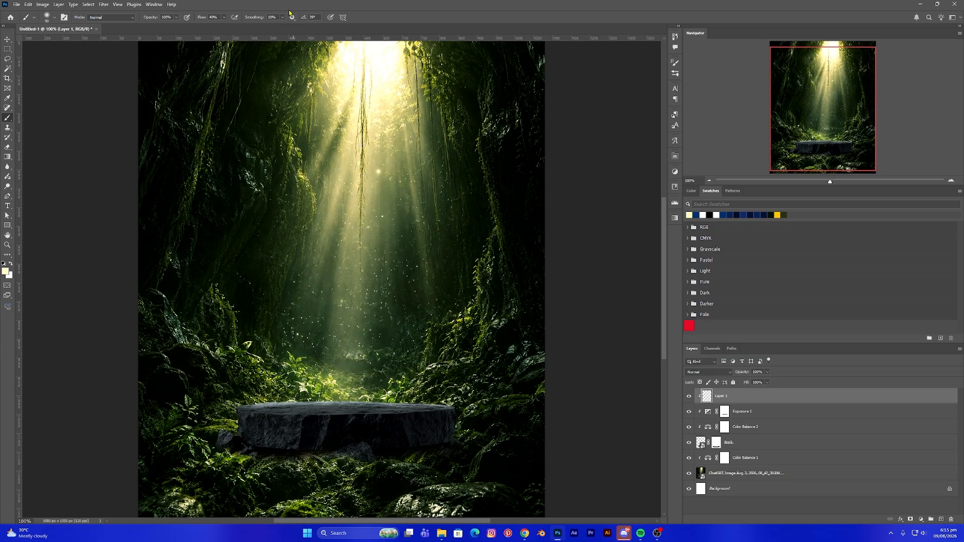
pyautogui.click(224, 17)
pyautogui.moveTo(237, 28); pyautogui.dragTo(238, 28)
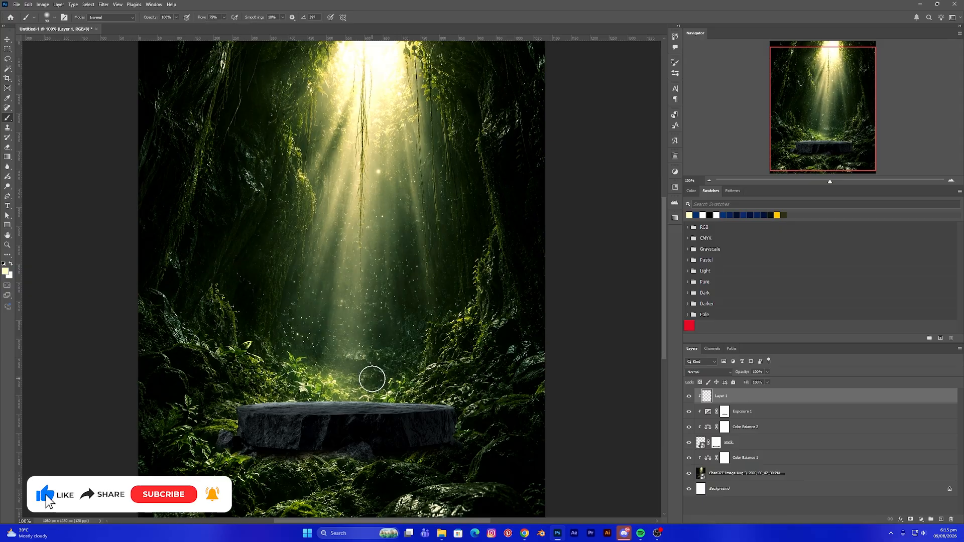
pyautogui.hotkey('ctrl', '+')
pyautogui.moveTo(371, 325); pyautogui.dragTo(375, 284)
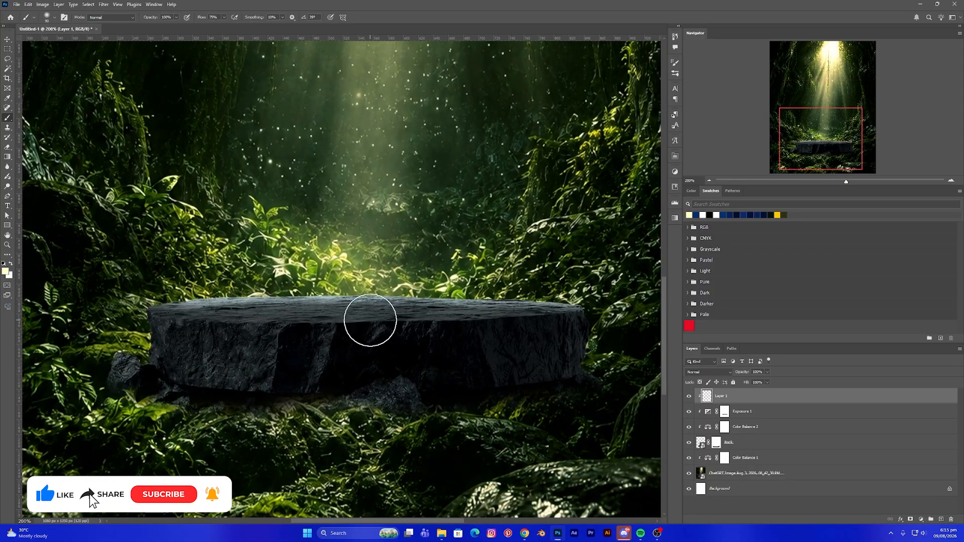
# - Resize the brush and paint a light stroke along the rock's whole top edge
pyautogui.press('[')
pyautogui.press('[')
pyautogui.press('[')
pyautogui.press('[')
pyautogui.press('[')
pyautogui.press(']')
pyautogui.press(']')
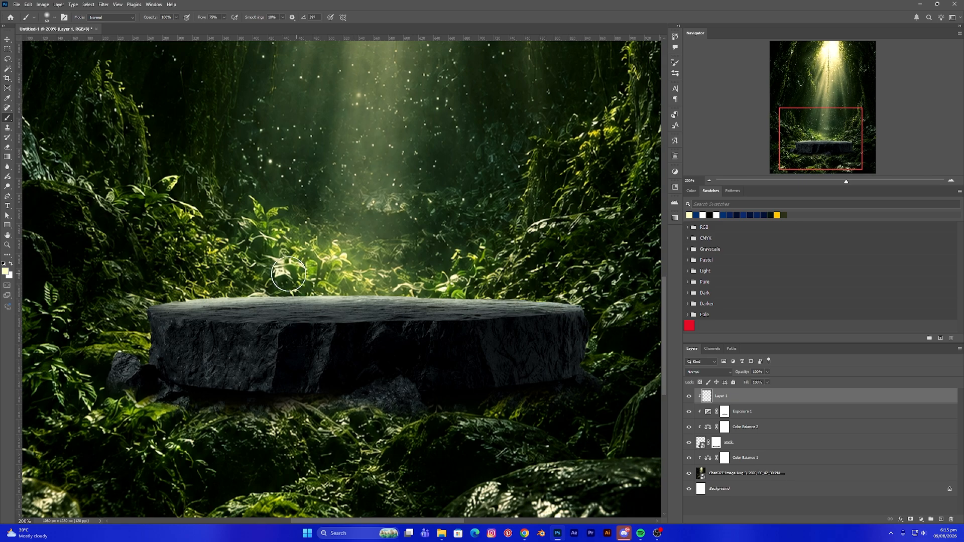
pyautogui.moveTo(272, 278); pyautogui.dragTo(581, 285)
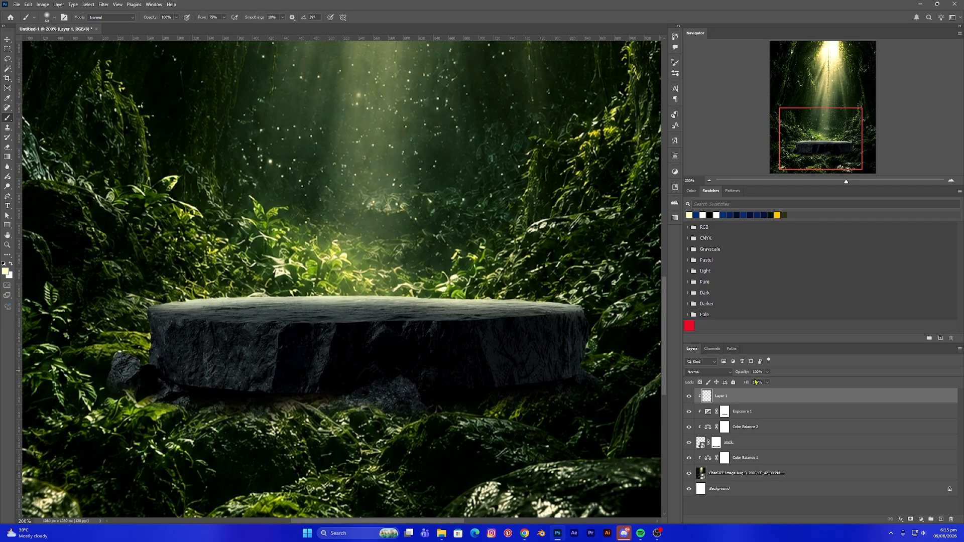
# - Set the light layer's blend mode to Linear Dodge (Add)
pyautogui.click(703, 374)
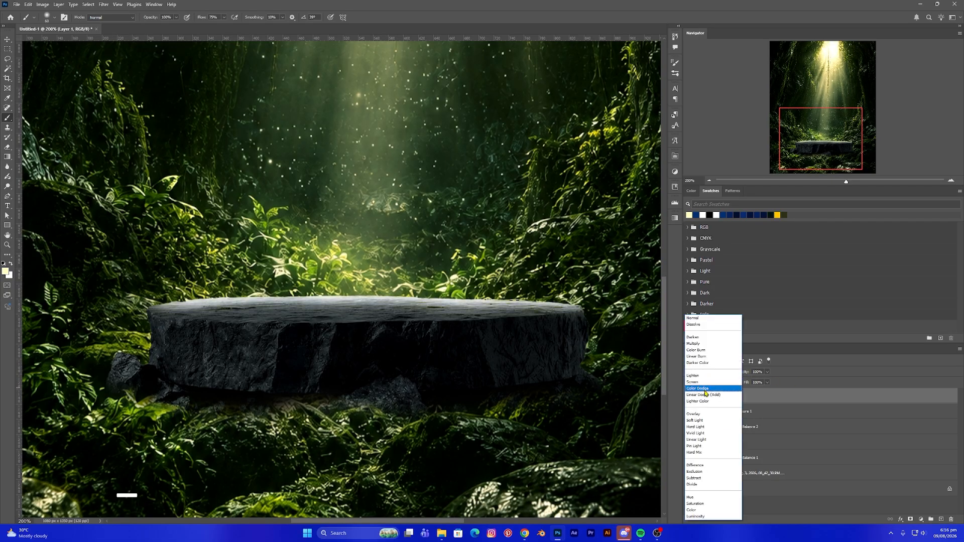
pyautogui.click(704, 395)
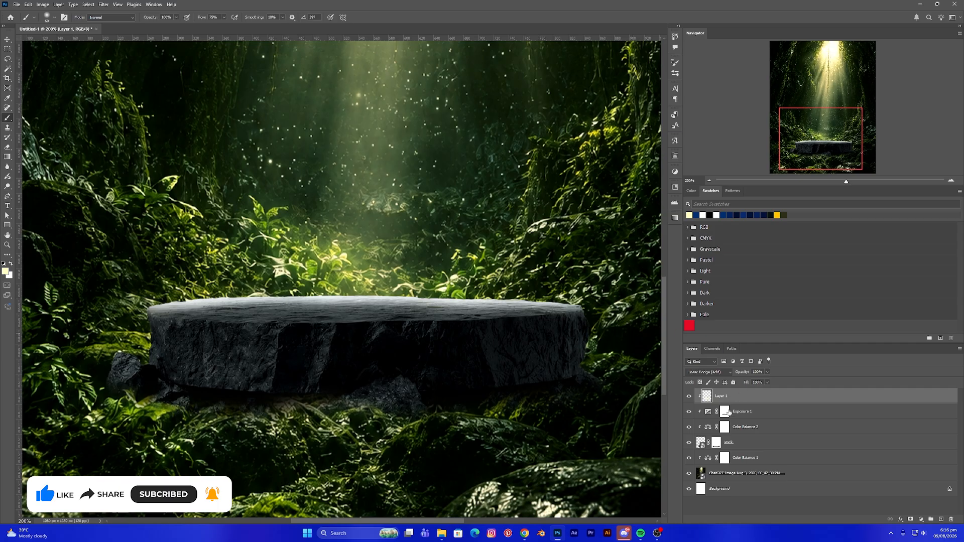
pyautogui.hotkey('ctrl', '0')
pyautogui.hotkey('ctrl', '-')
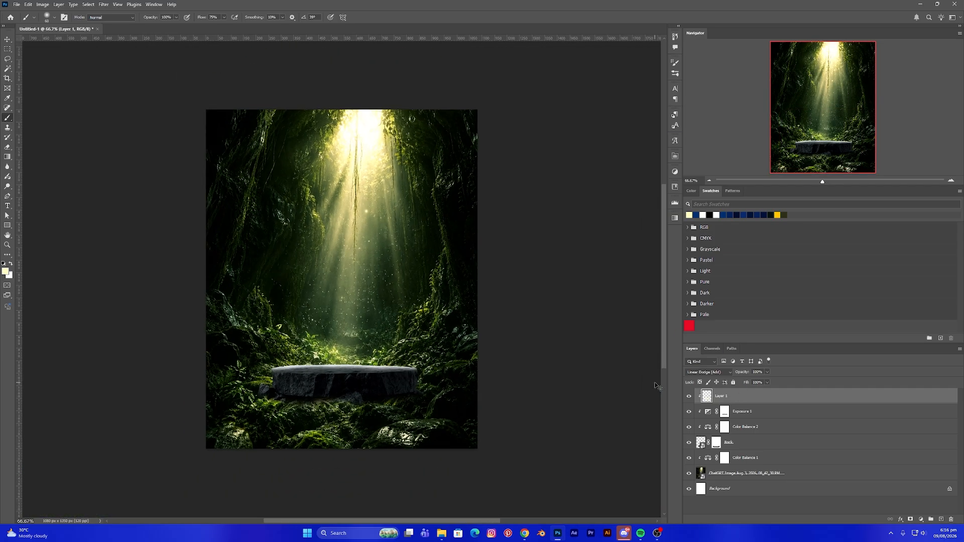
pyautogui.hotkey('ctrl', '+')
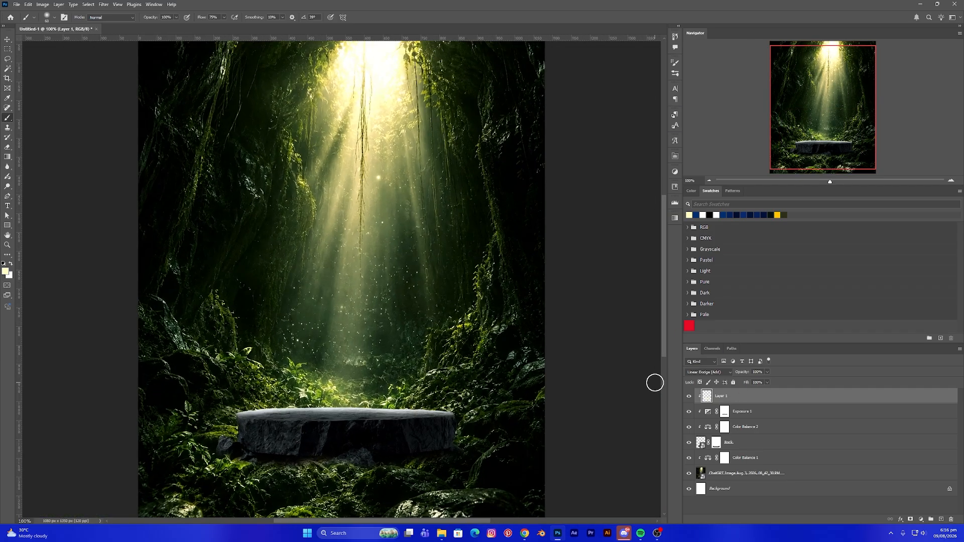
# - Unlock the background layer and group all the layers together
pyautogui.click(7, 40)
pyautogui.click(65, 168)
pyautogui.hotkey('ctrl', '-')
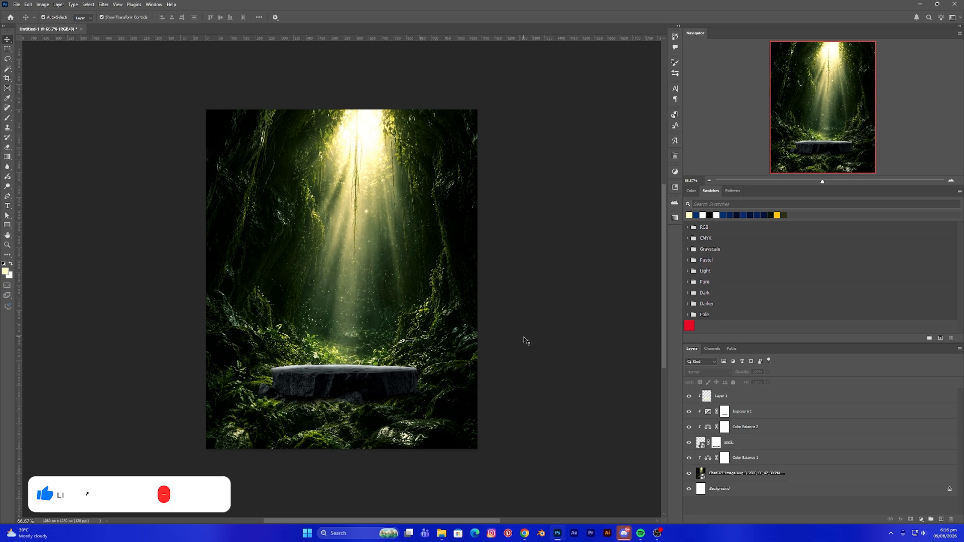
pyautogui.click(738, 395)
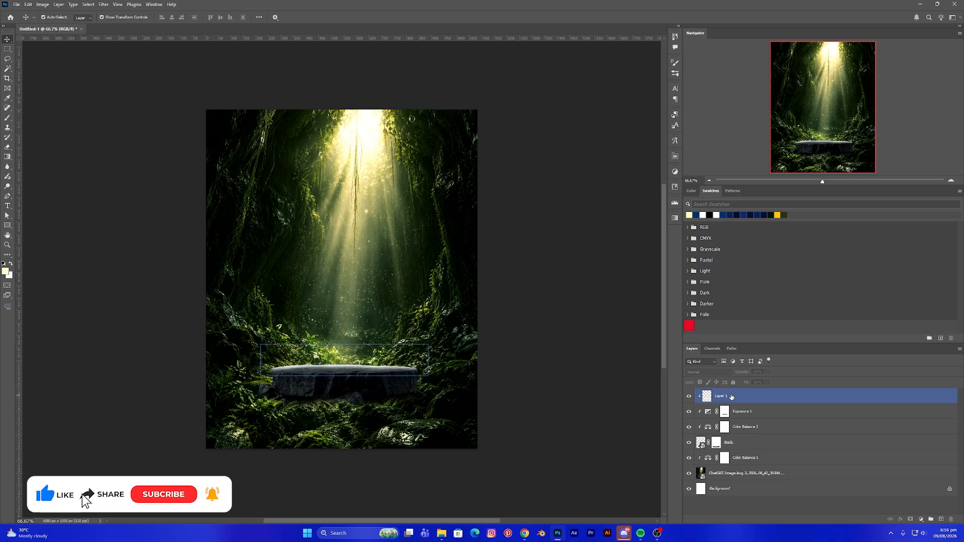
pyautogui.click(863, 488)
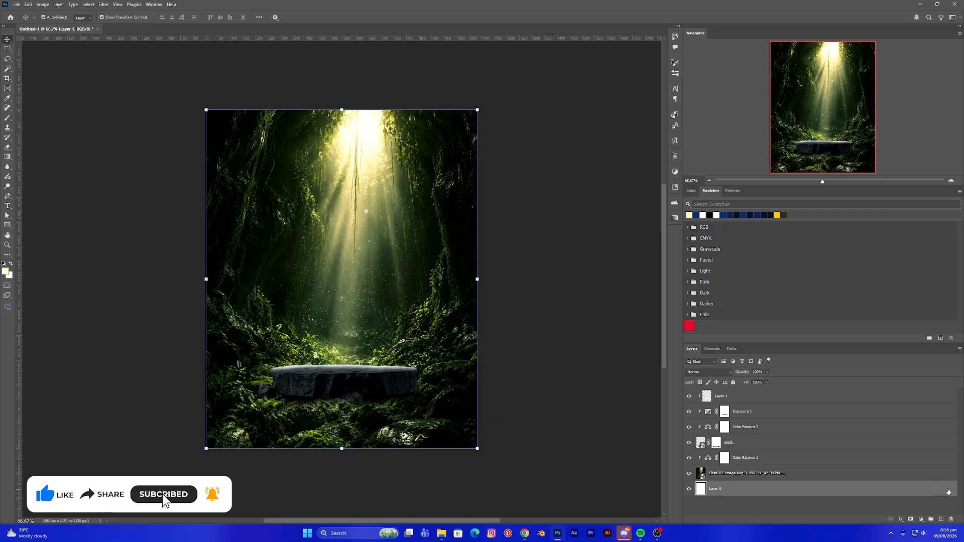
pyautogui.keyDown('ctrl'); pyautogui.click(750, 473); pyautogui.keyUp('ctrl')
pyautogui.keyDown('shift'); pyautogui.click(729, 396); pyautogui.keyUp('shift')
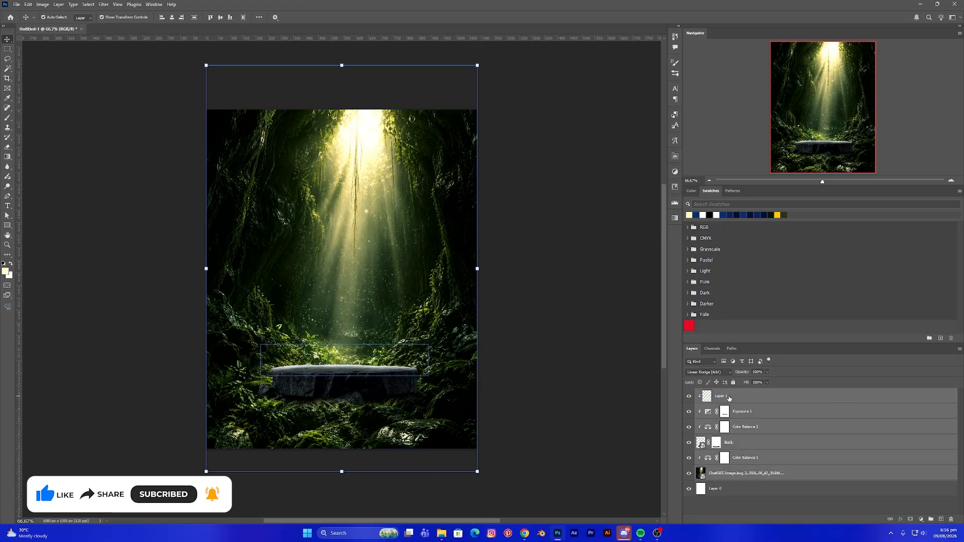
pyautogui.hotkey('ctrl', 'g')
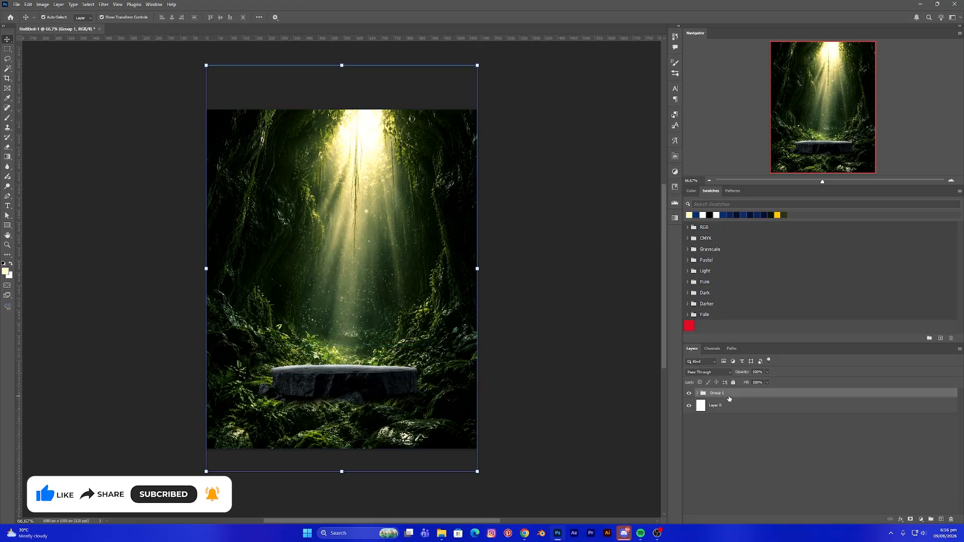
# - Rename the group Background, collapse it and lock it
pyautogui.click(698, 393)
pyautogui.click(725, 499)
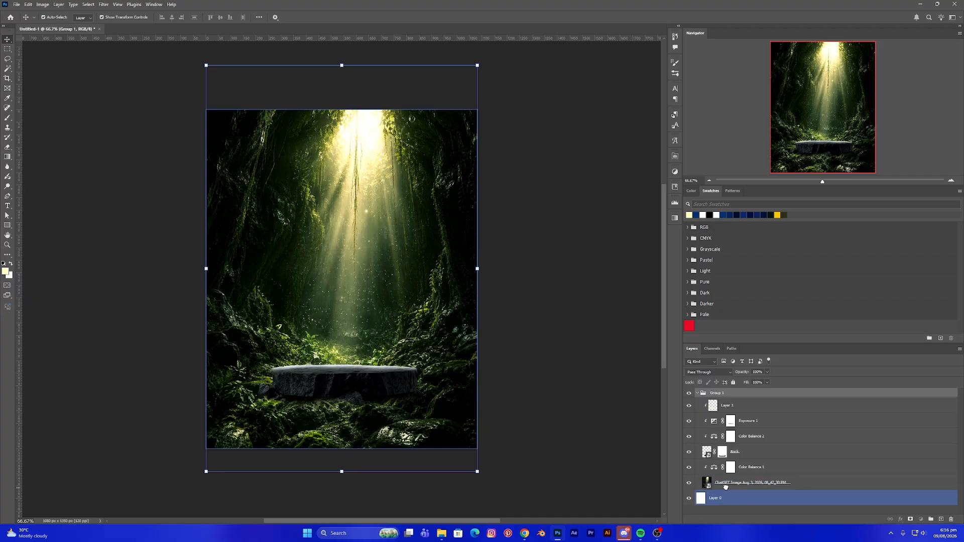
pyautogui.doubleClick(721, 394)
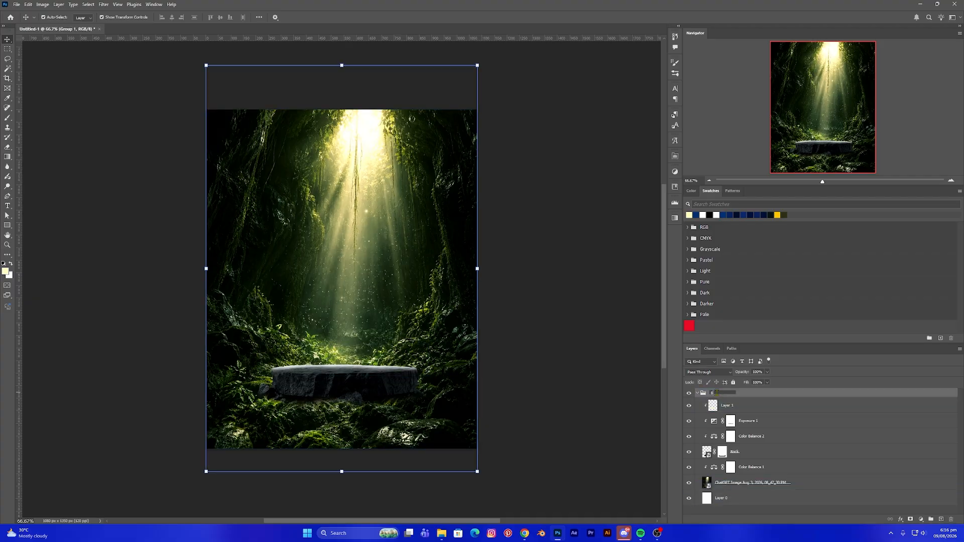
pyautogui.write('Background')
pyautogui.press('Return')
pyautogui.click(697, 394)
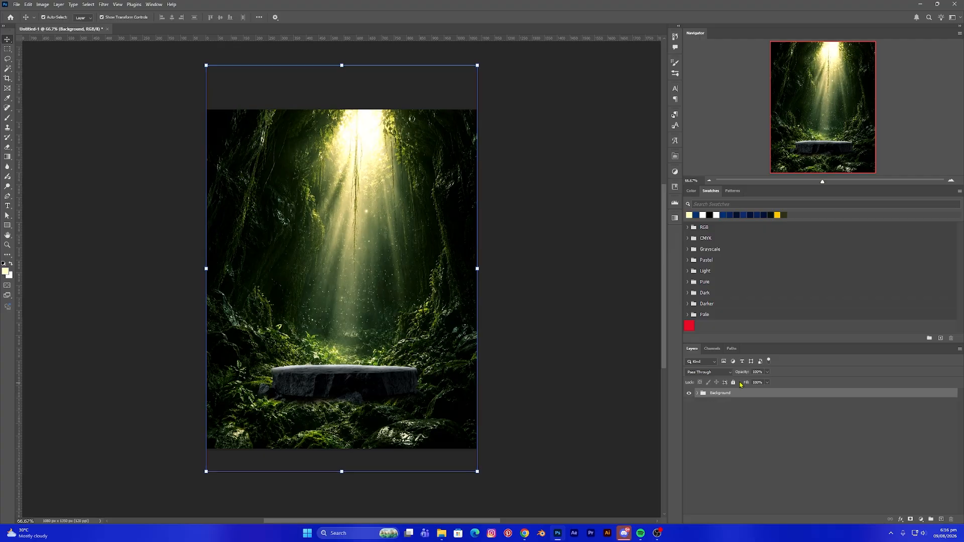
pyautogui.click(733, 382)
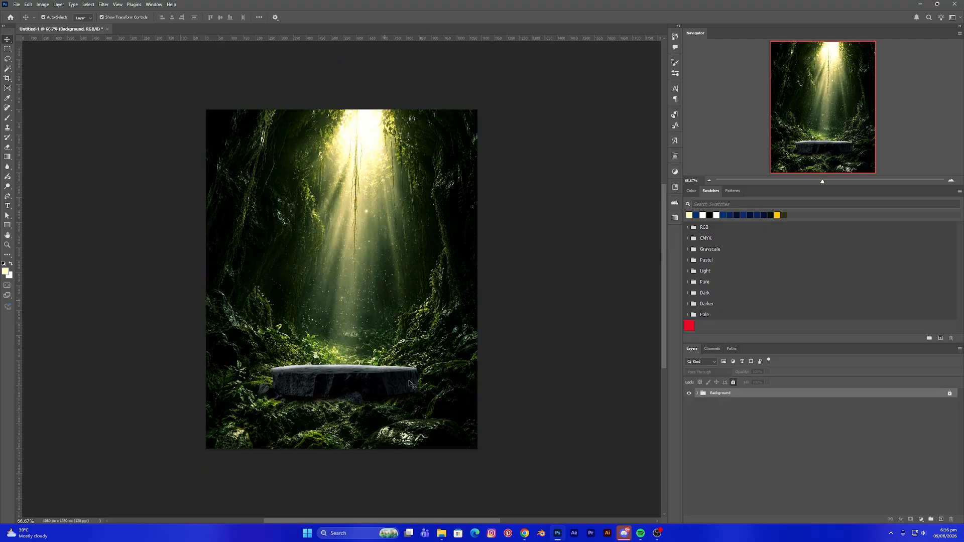
# - Place the Perfume Product image from the project folder and scale it to stand on the rock podium
pyautogui.click(442, 534)
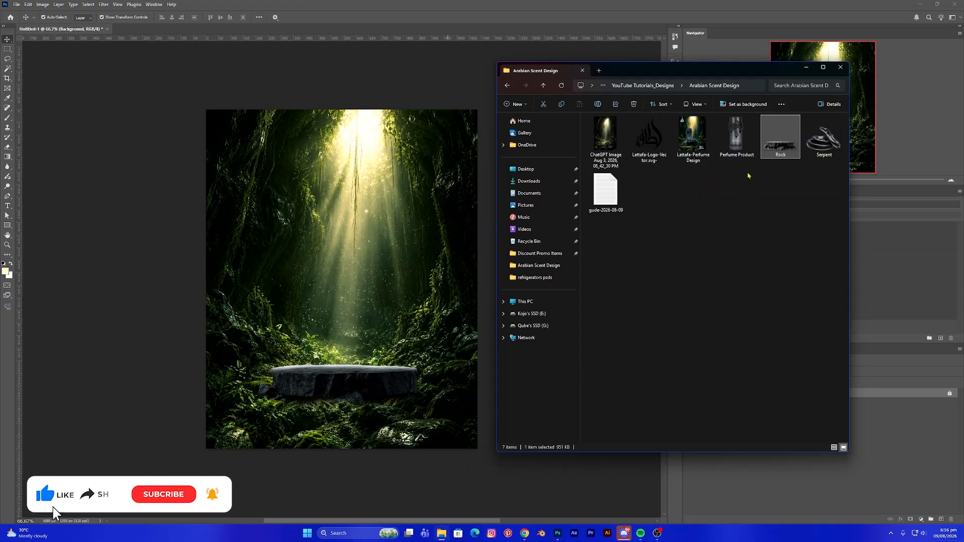
pyautogui.moveTo(735, 147); pyautogui.dragTo(316, 312)
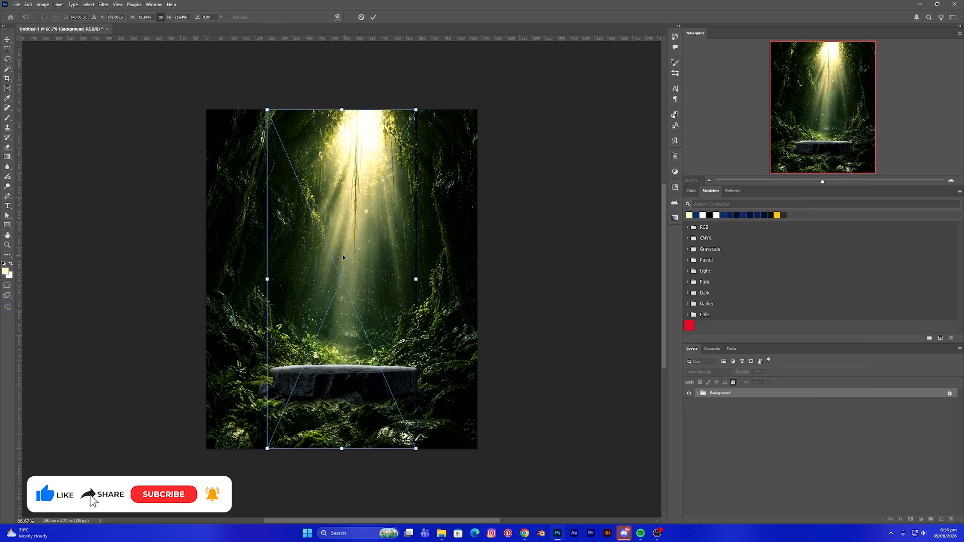
pyautogui.moveTo(342, 111); pyautogui.dragTo(342, 320)
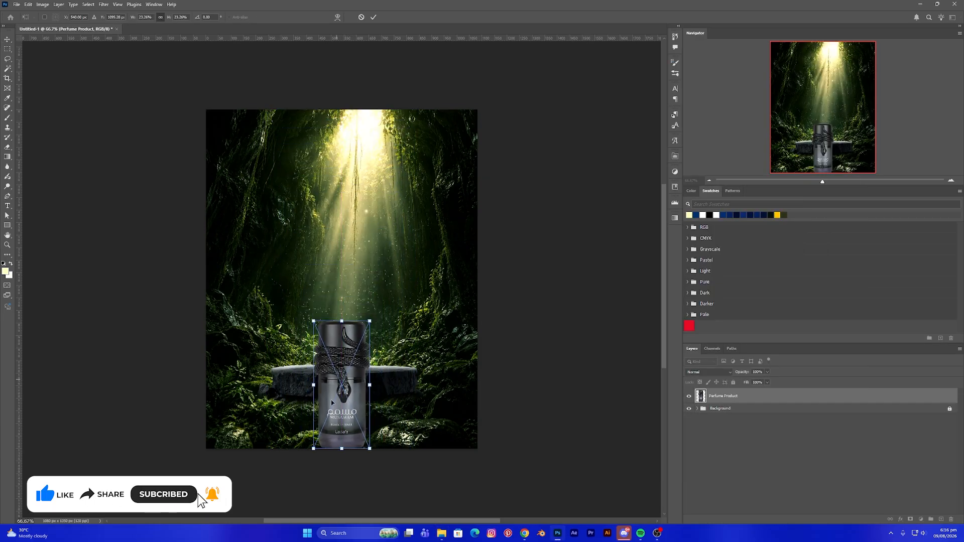
pyautogui.moveTo(331, 414); pyautogui.dragTo(310, 354)
pyautogui.moveTo(322, 261); pyautogui.dragTo(322, 273)
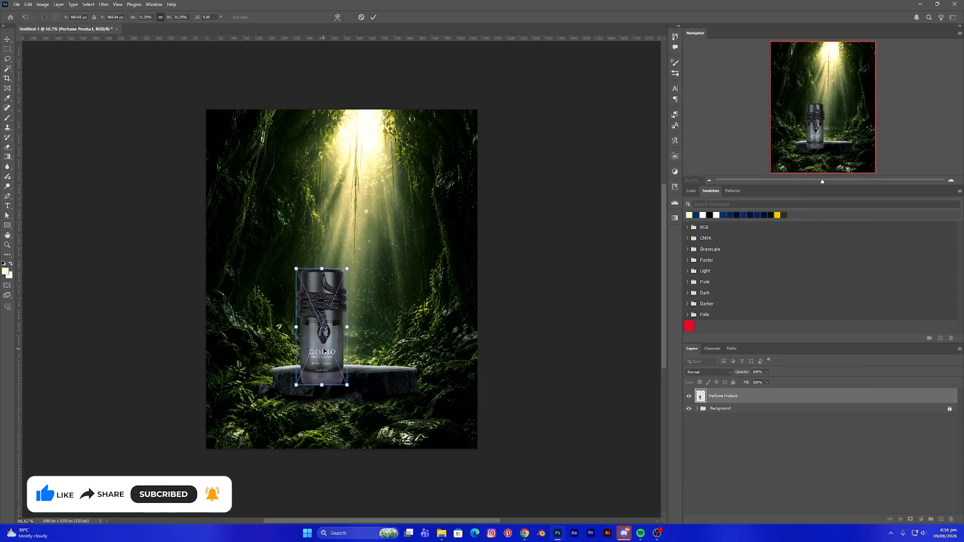
pyautogui.moveTo(328, 353); pyautogui.dragTo(326, 333)
pyautogui.moveTo(326, 254); pyautogui.dragTo(327, 245)
pyautogui.scroll(1, 330, 268)
pyautogui.moveTo(333, 292); pyautogui.dragTo(334, 295)
pyautogui.scroll(-4, 336, 291)
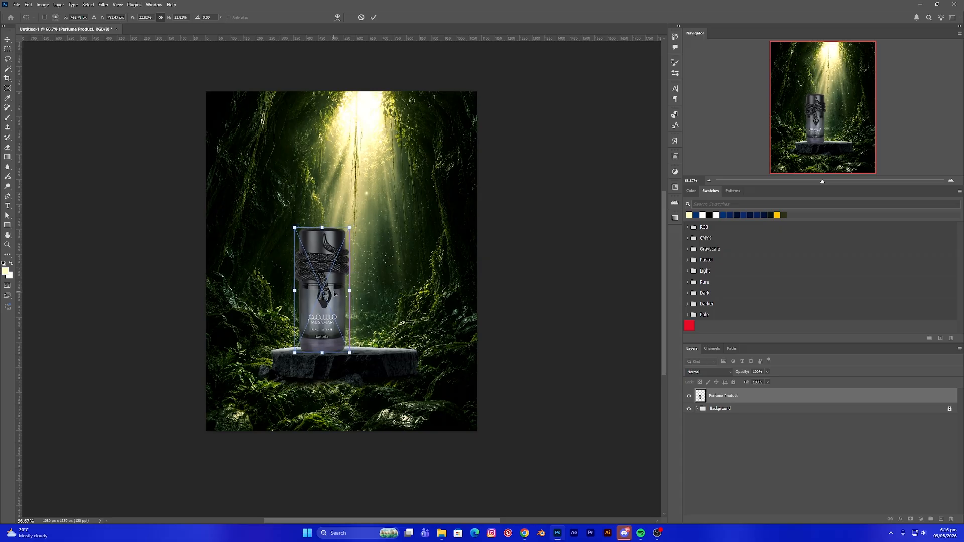
pyautogui.click(185, 318)
pyautogui.click(296, 304)
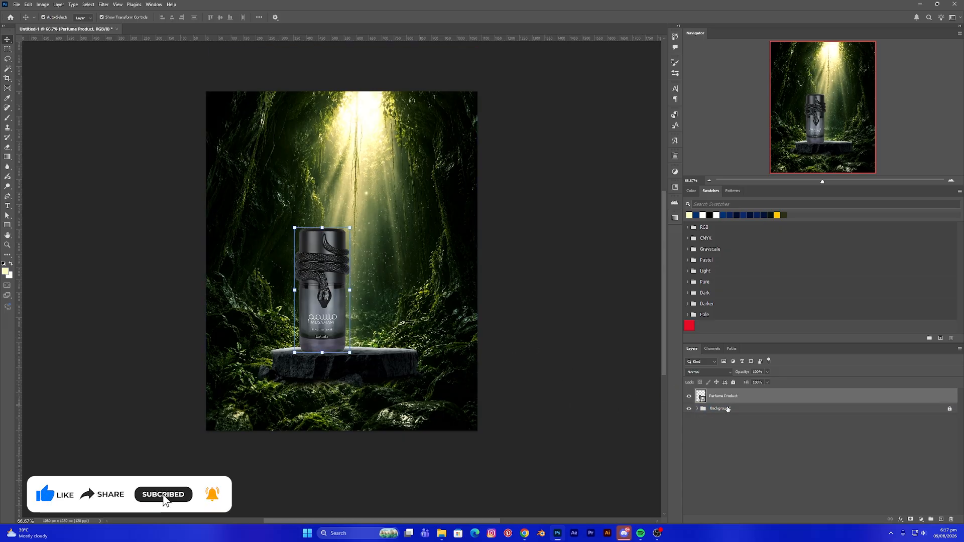
# - Add a pale yellow Solid Color fill layer (R 255, G 253, B 194) and clip it to the perfume product
pyautogui.click(921, 521)
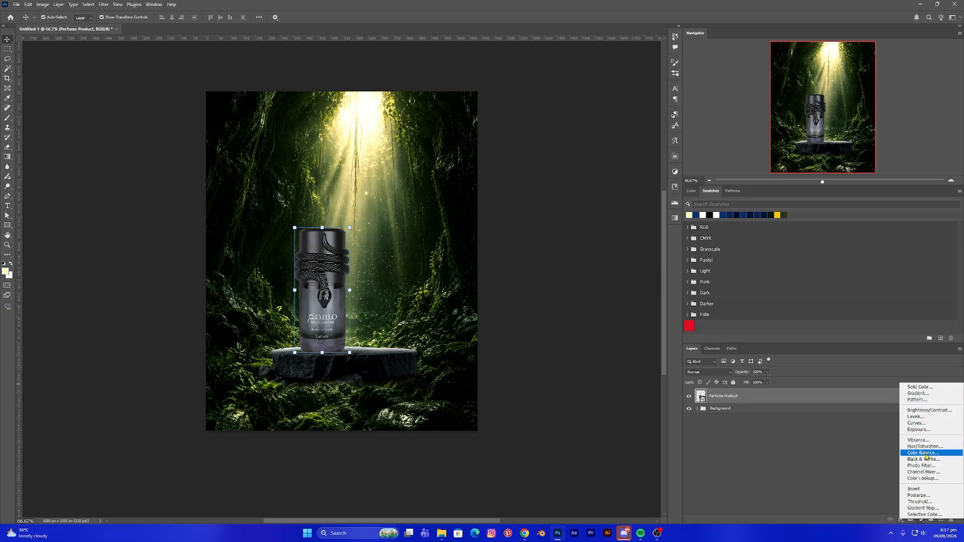
pyautogui.click(919, 387)
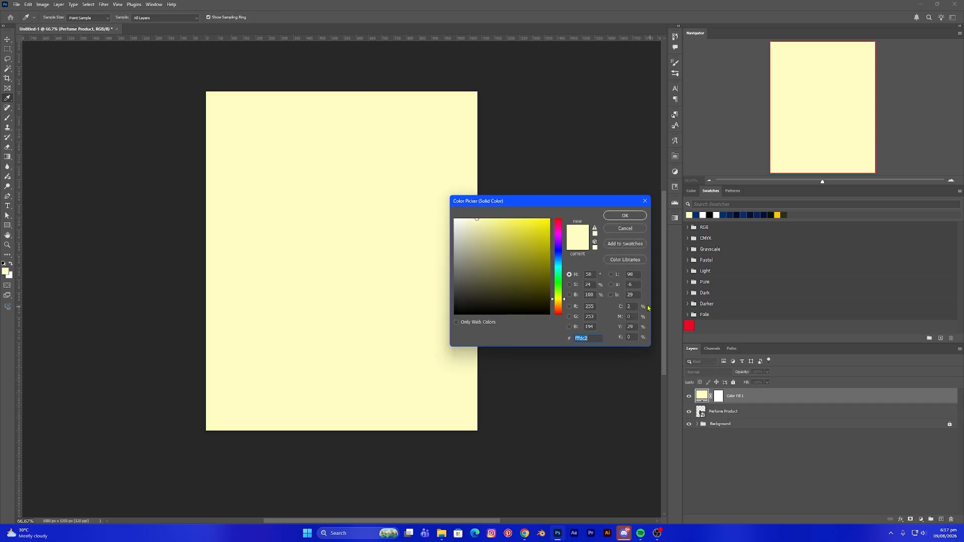
pyautogui.click(625, 216)
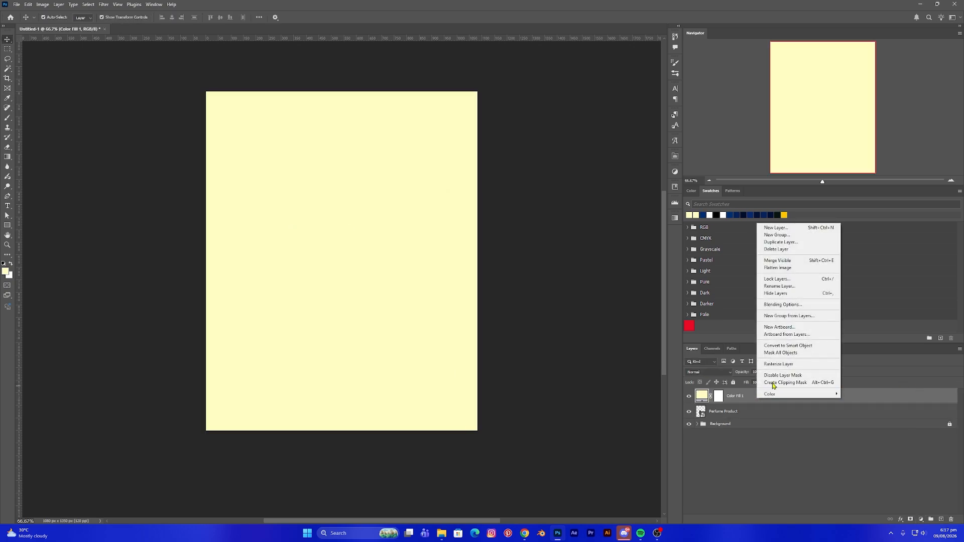
pyautogui.rightClick(756, 397)
pyautogui.click(784, 382)
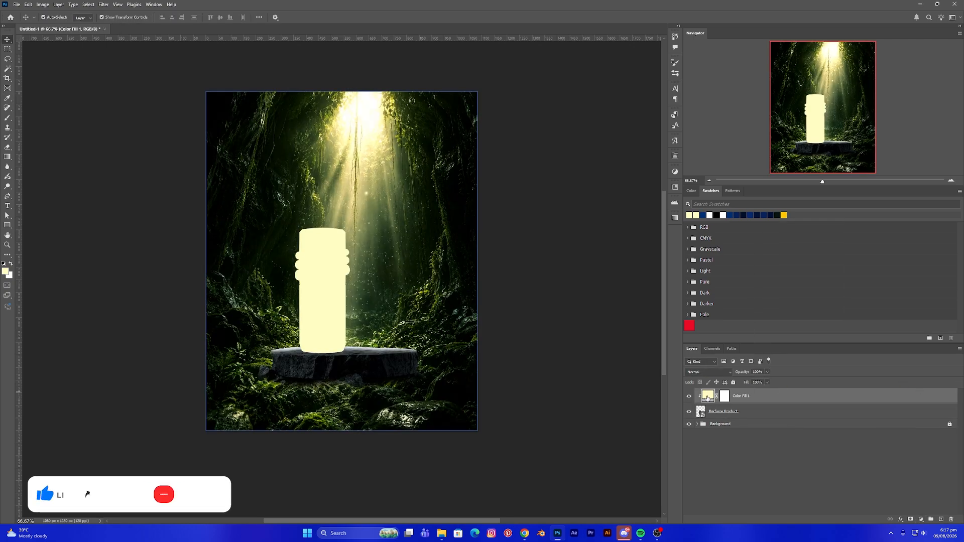
# - Change the clipped fill layer's colour to a dark green sampled from the forest background
pyautogui.doubleClick(709, 397)
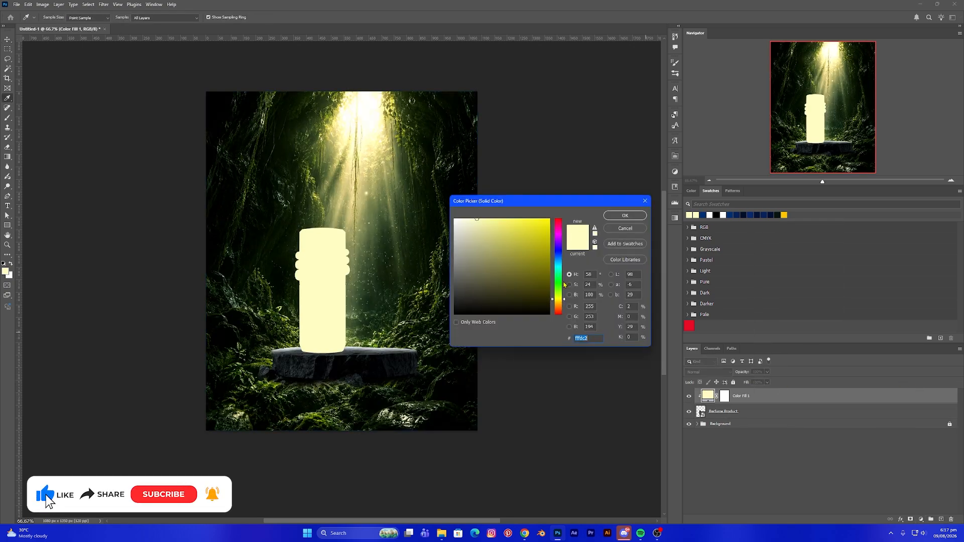
pyautogui.click(407, 214)
pyautogui.click(409, 249)
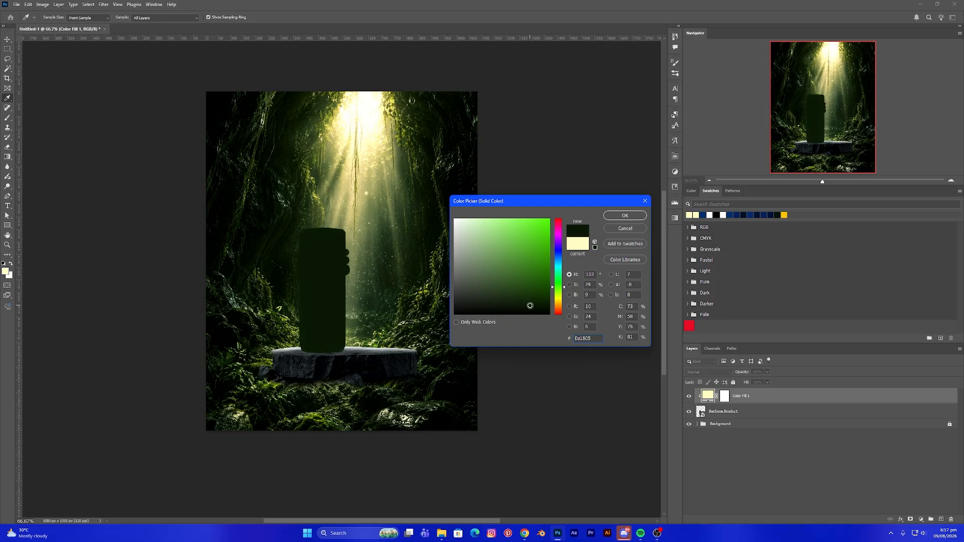
pyautogui.click(622, 216)
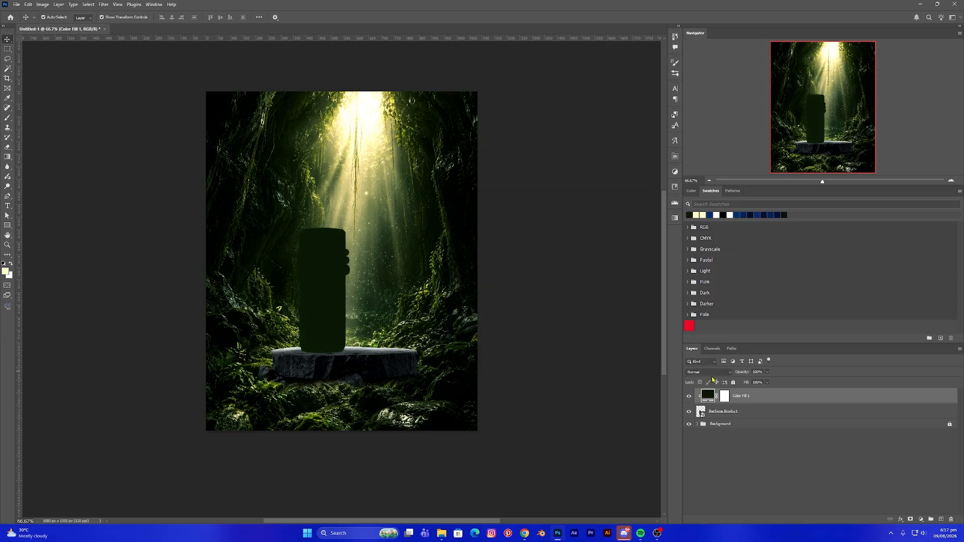
# - Set the colour fill layer's blend mode to Soft Light and lower its fill to about 90%
pyautogui.click(712, 372)
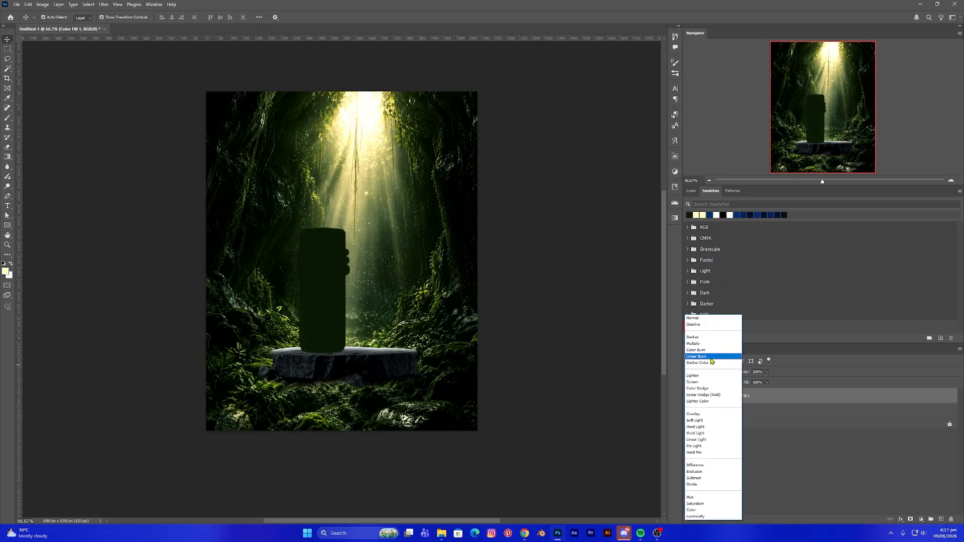
pyautogui.click(700, 420)
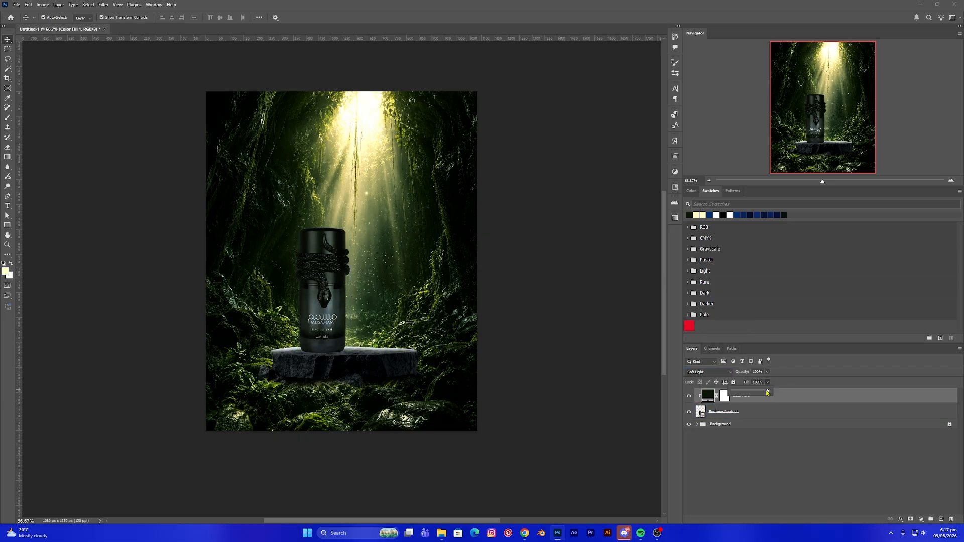
pyautogui.moveTo(757, 394); pyautogui.dragTo(751, 395)
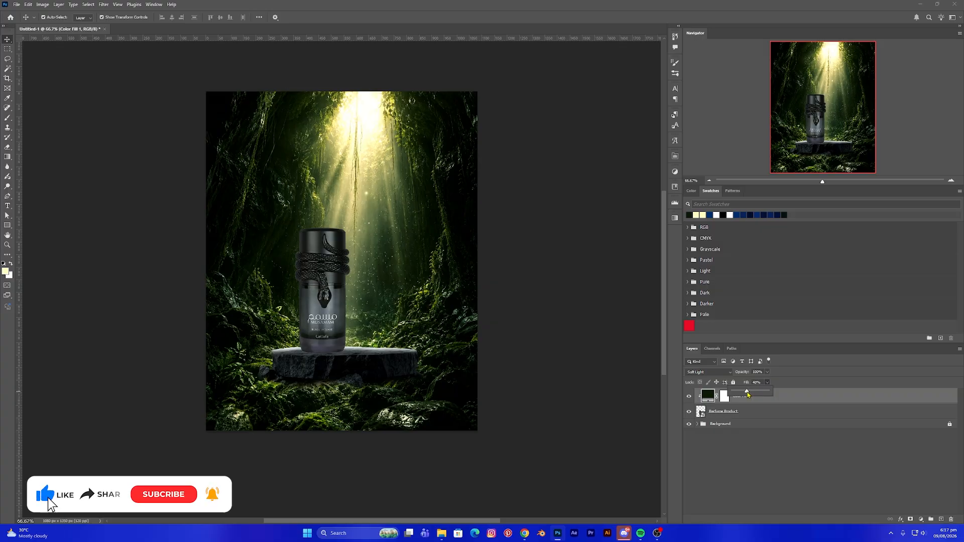
pyautogui.moveTo(749, 395); pyautogui.dragTo(749, 395)
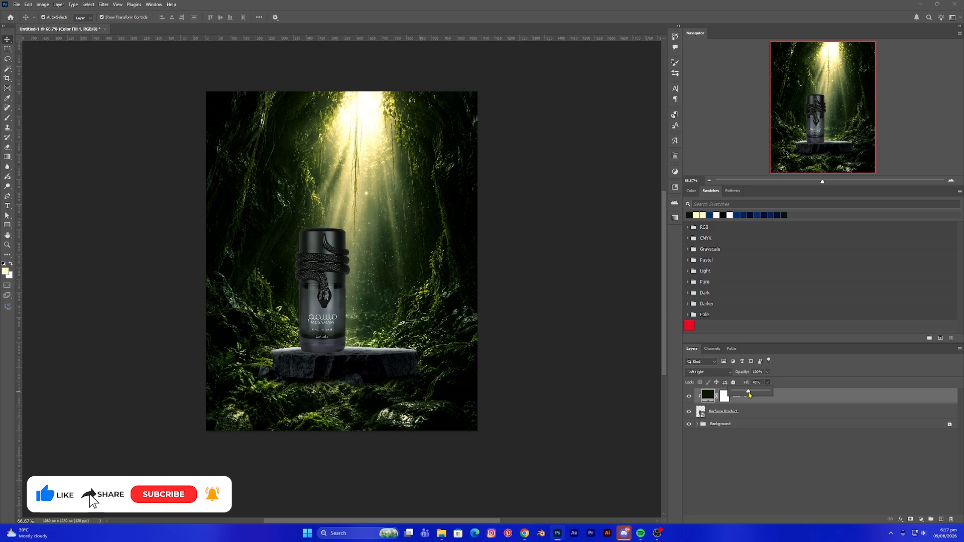
pyautogui.click(601, 365)
pyautogui.click(687, 397)
pyautogui.click(687, 397)
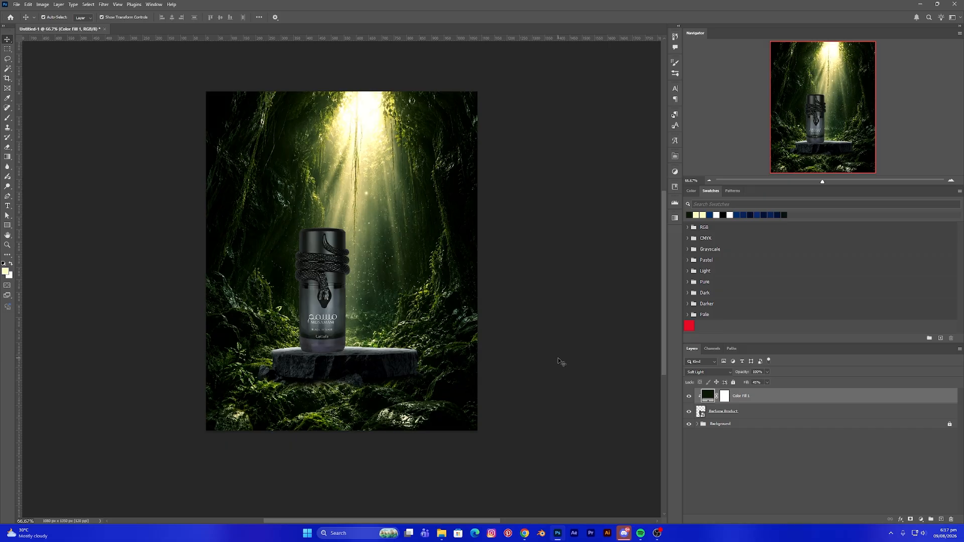
# - Add an Exposure adjustment layer clipped to the perfume and lower its exposure slightly to darken the bottle
pyautogui.click(756, 412)
pyautogui.click(920, 521)
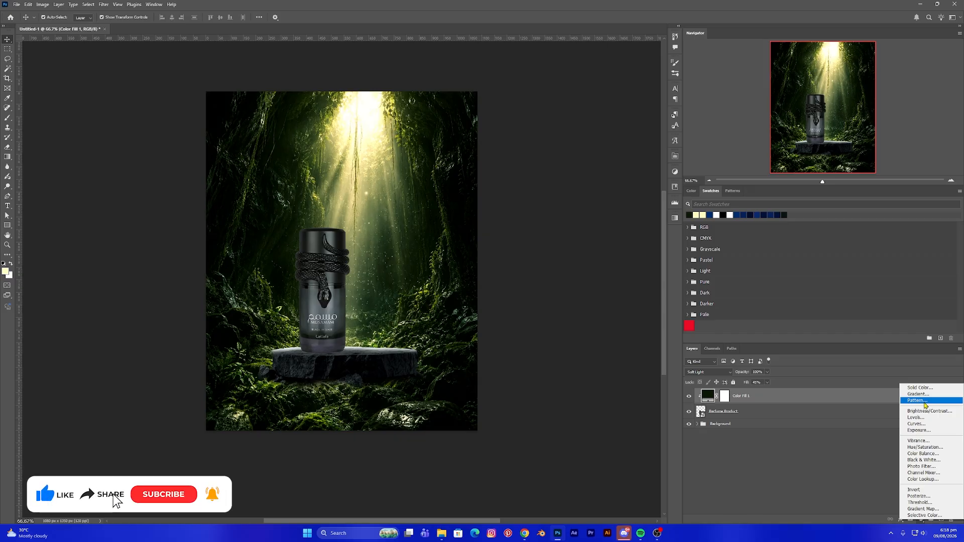
pyautogui.click(924, 431)
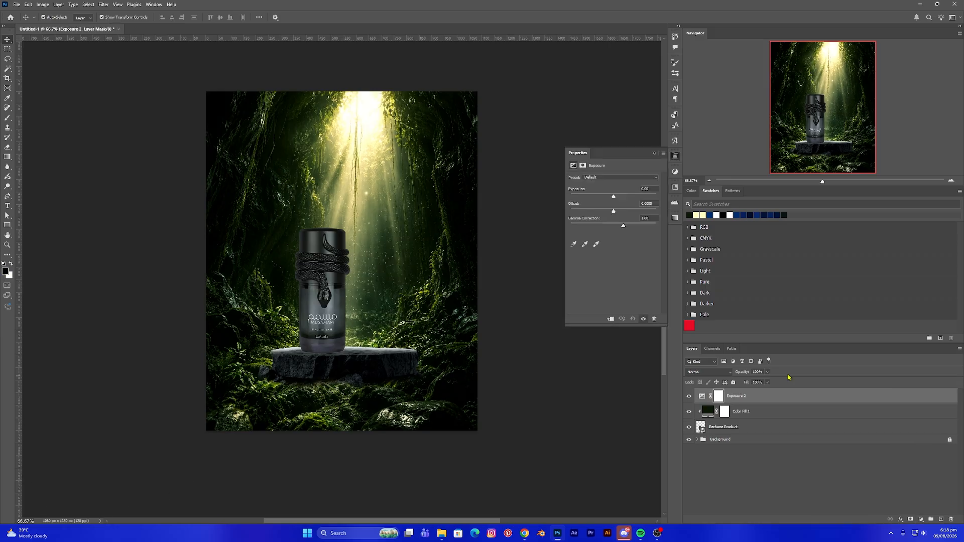
pyautogui.click(610, 320)
pyautogui.moveTo(613, 200); pyautogui.dragTo(612, 199)
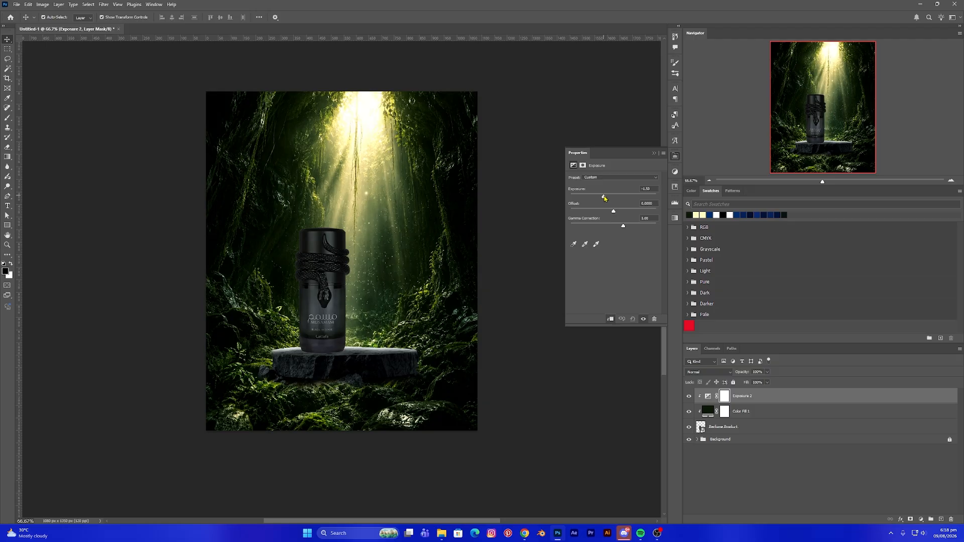
pyautogui.moveTo(606, 199); pyautogui.dragTo(607, 199)
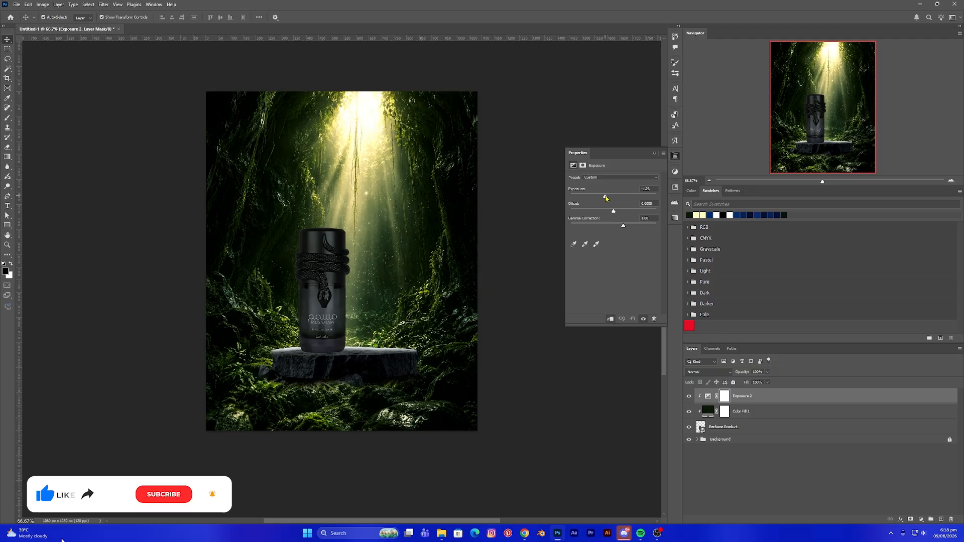
pyautogui.click(654, 154)
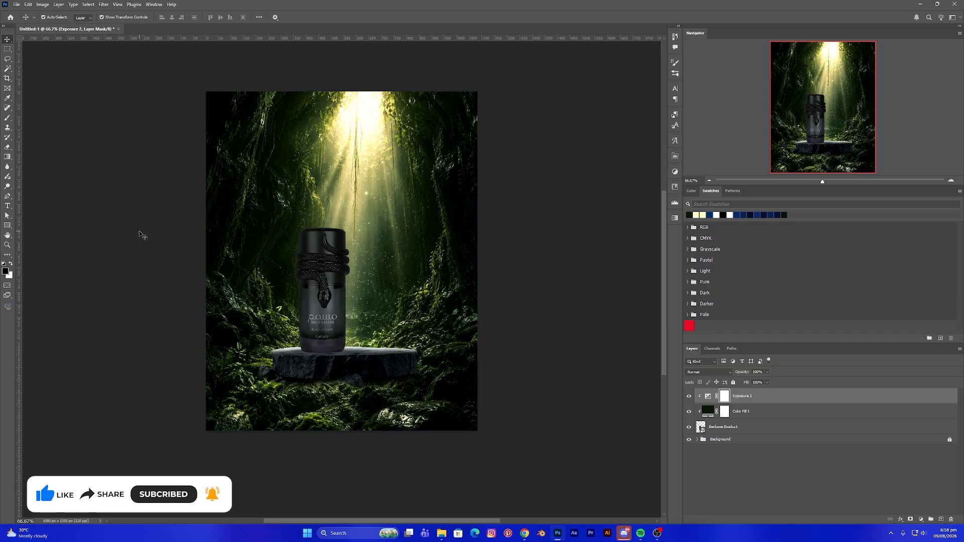
# - Zoom in to inspect the perfume bottle's edges and top against the forest background
pyautogui.click(8, 119)
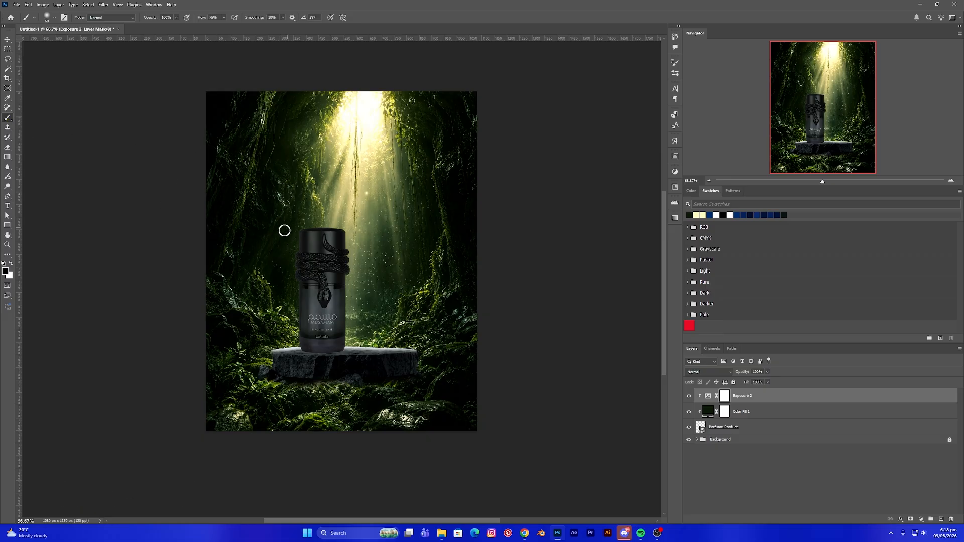
pyautogui.hotkey('ctrl', '+')
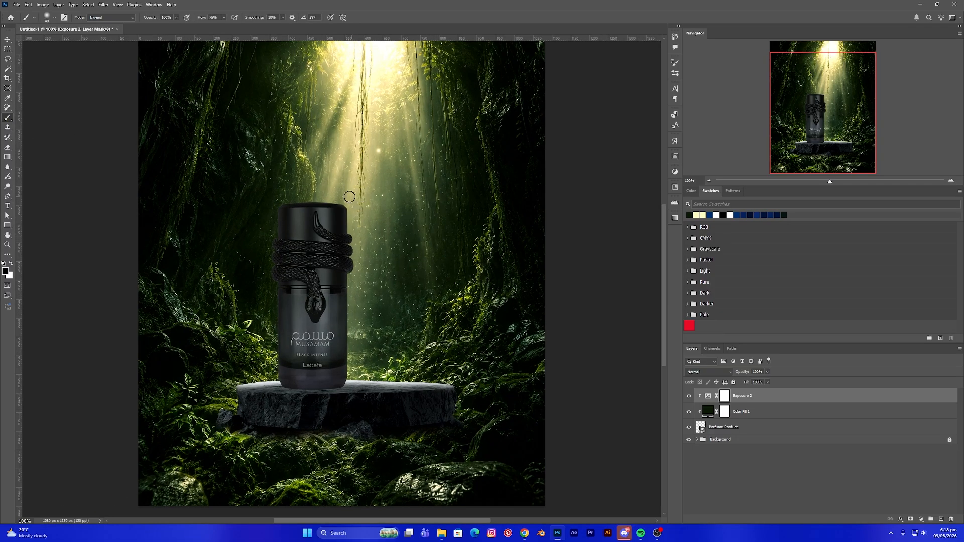
pyautogui.hotkey('ctrl', '+')
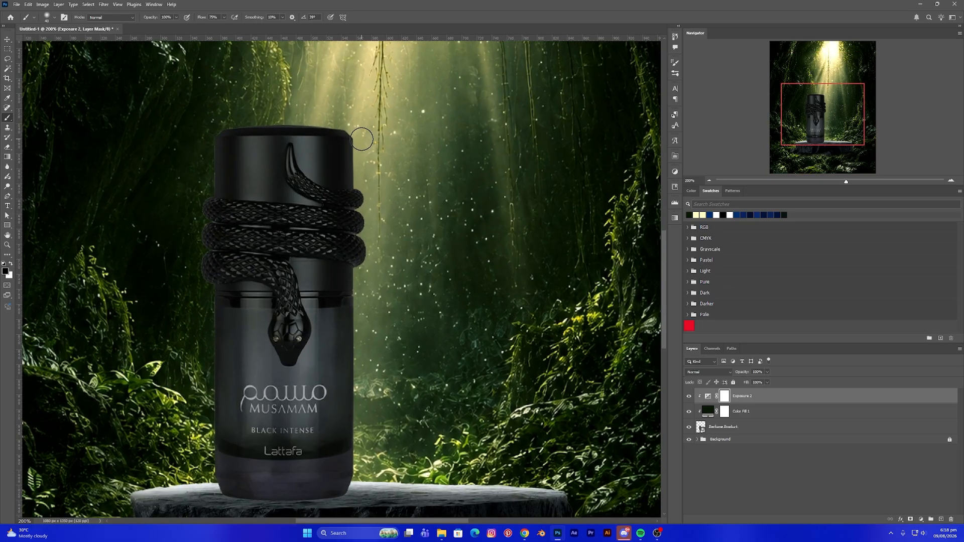
pyautogui.press('[')
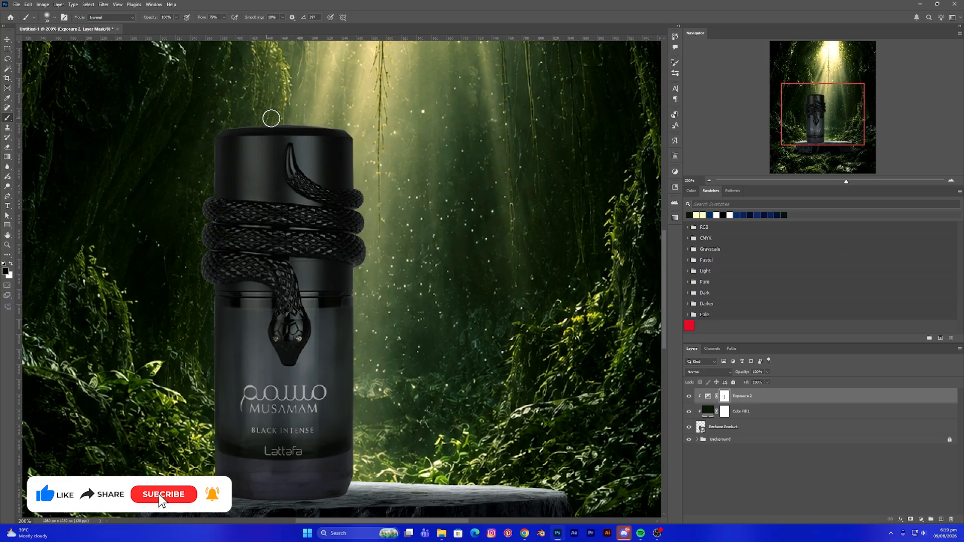
pyautogui.scroll(-5, 404, 198)
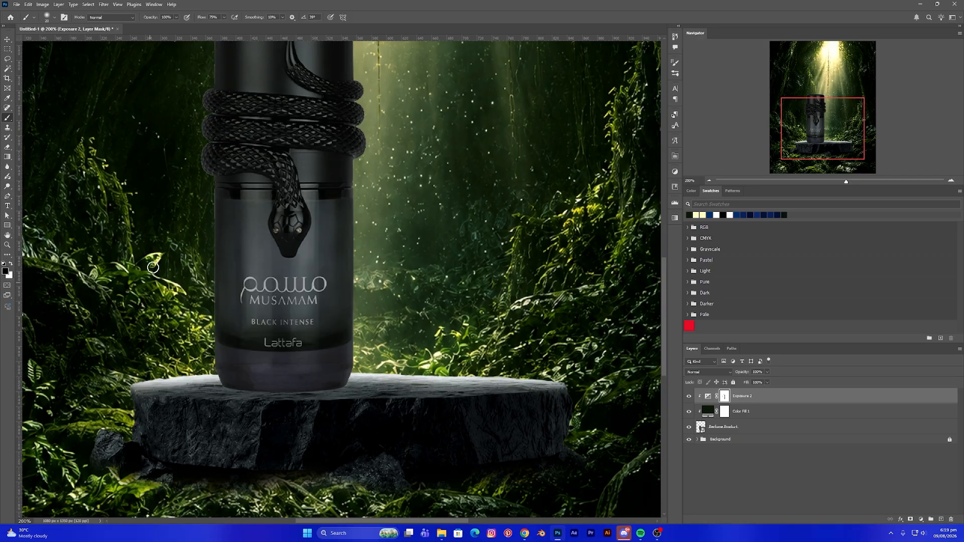
pyautogui.scroll(4, 202, 160)
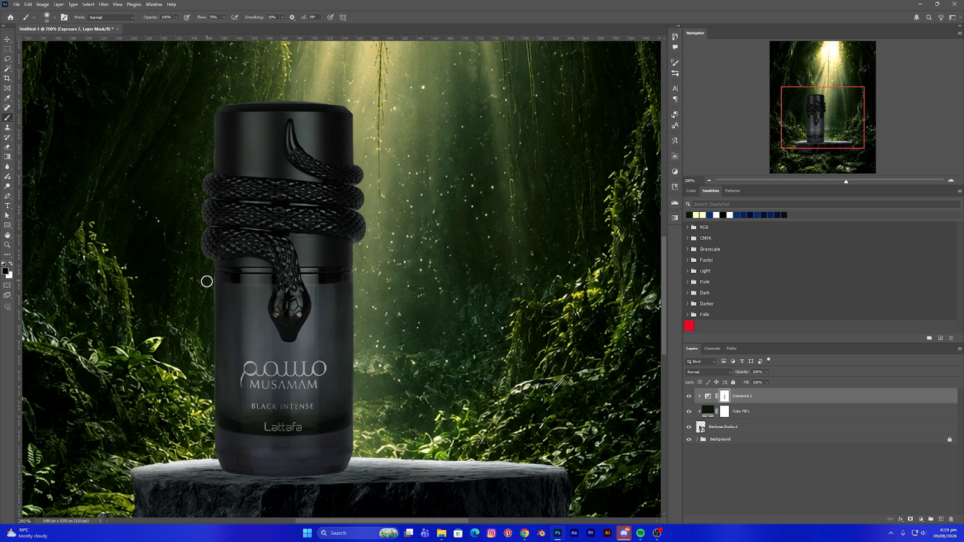
pyautogui.scroll(2, 282, 143)
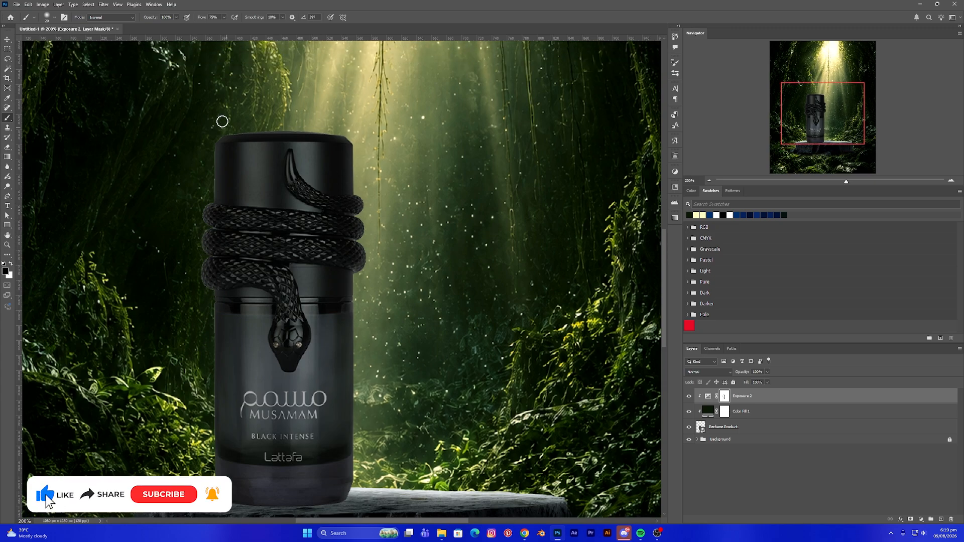
pyautogui.press('v')
pyautogui.hotkey('ctrl', '0')
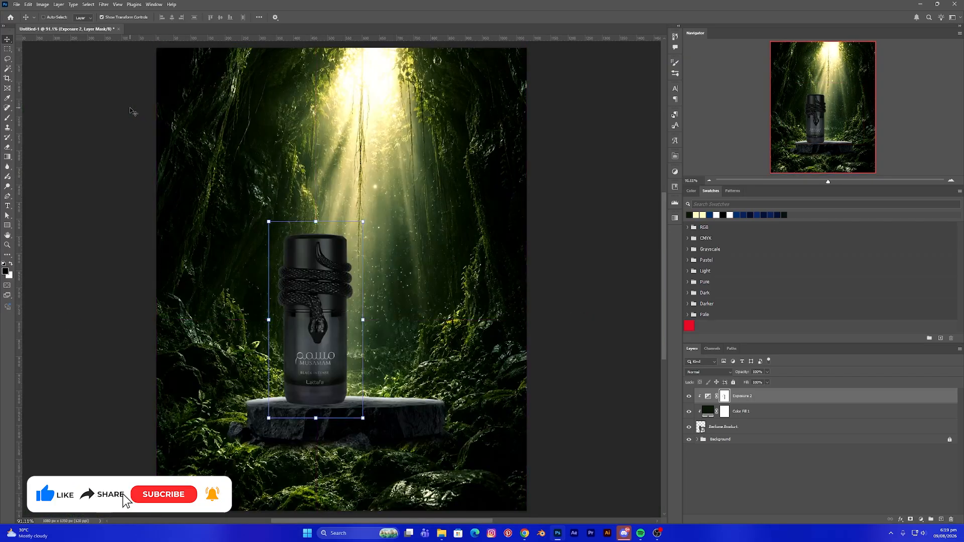
pyautogui.hotkey('ctrl', '-')
pyautogui.hotkey('ctrl', '+')
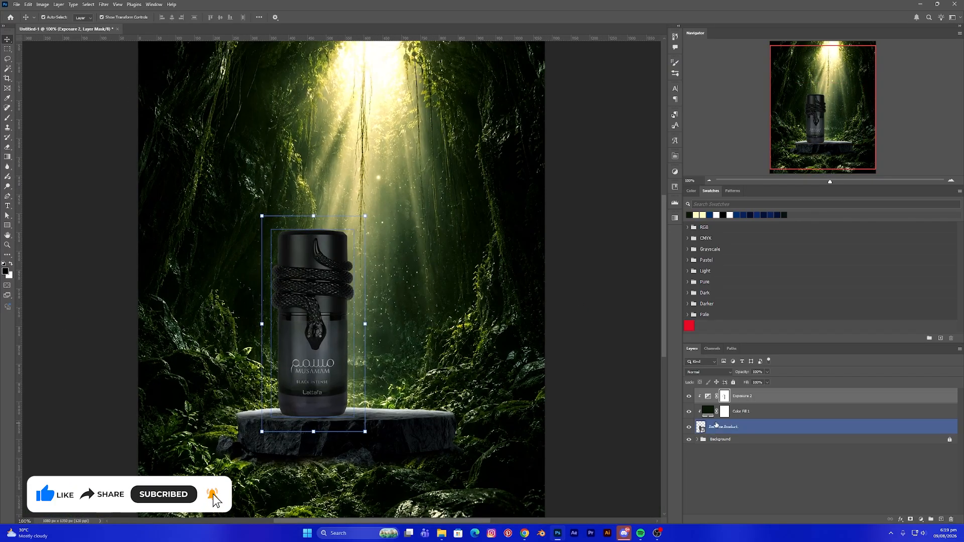
# - Expand and unlock the Background group and select the podium lighting layer inside it
pyautogui.scroll(-2, 533, 379)
pyautogui.click(348, 399)
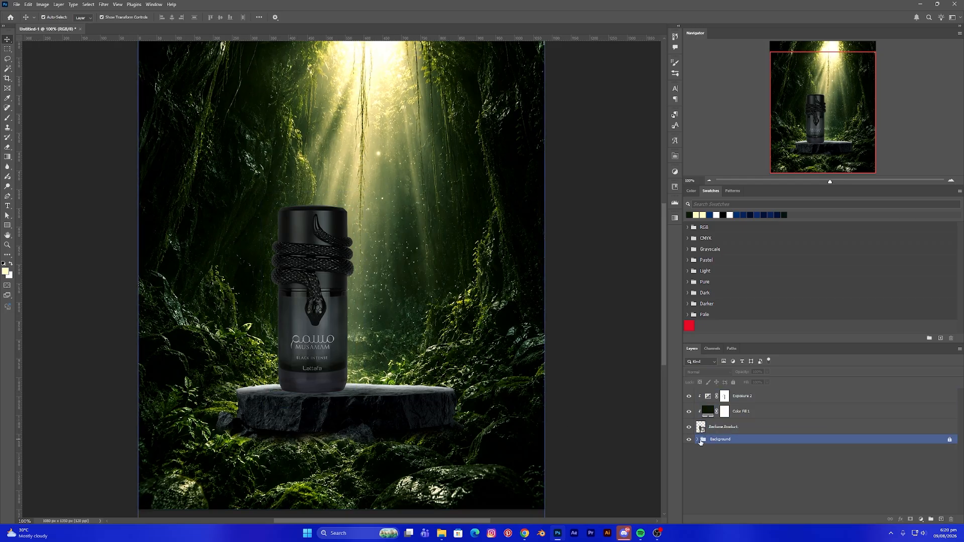
pyautogui.click(702, 441)
pyautogui.click(697, 440)
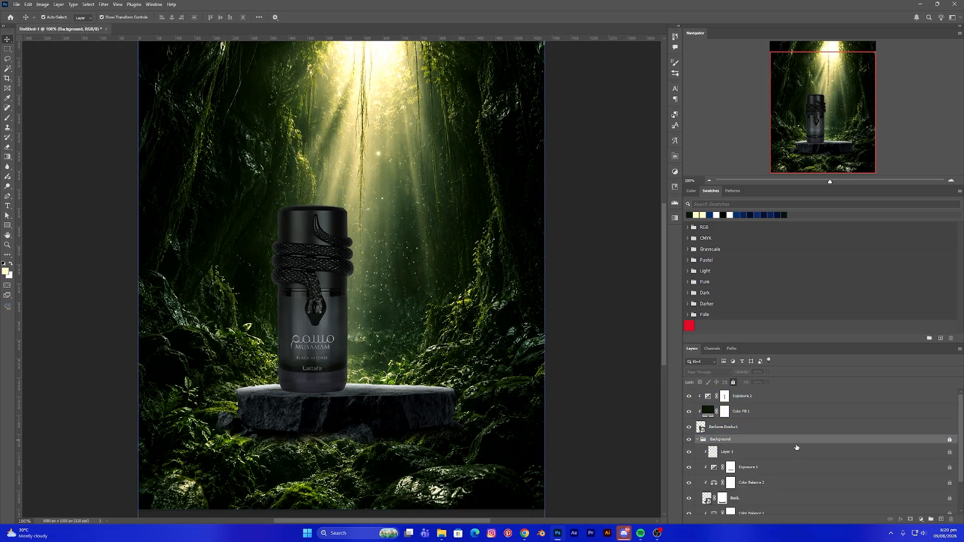
pyautogui.click(950, 440)
pyautogui.click(760, 454)
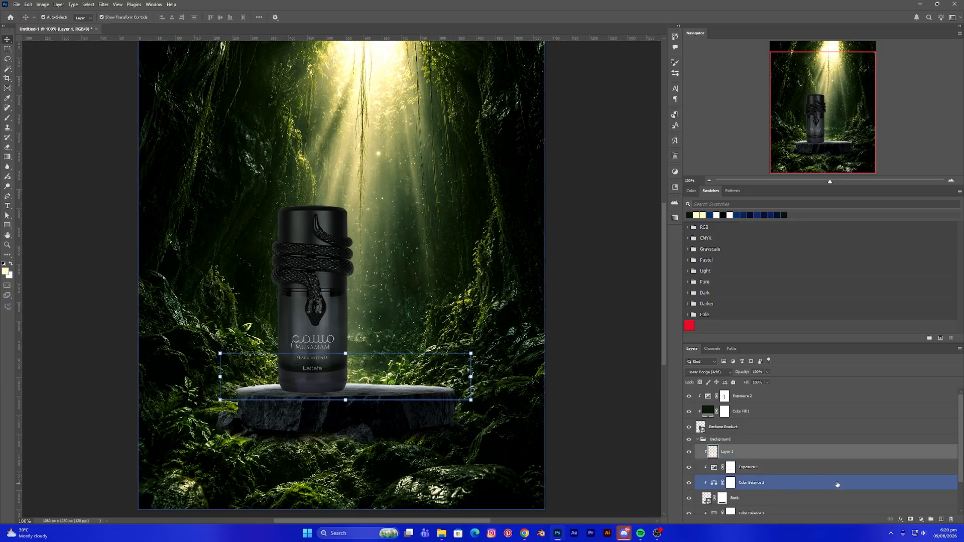
# - Add an Exposure adjustment layer inside the Background group and lower its exposure to darken the whole scene
pyautogui.click(921, 519)
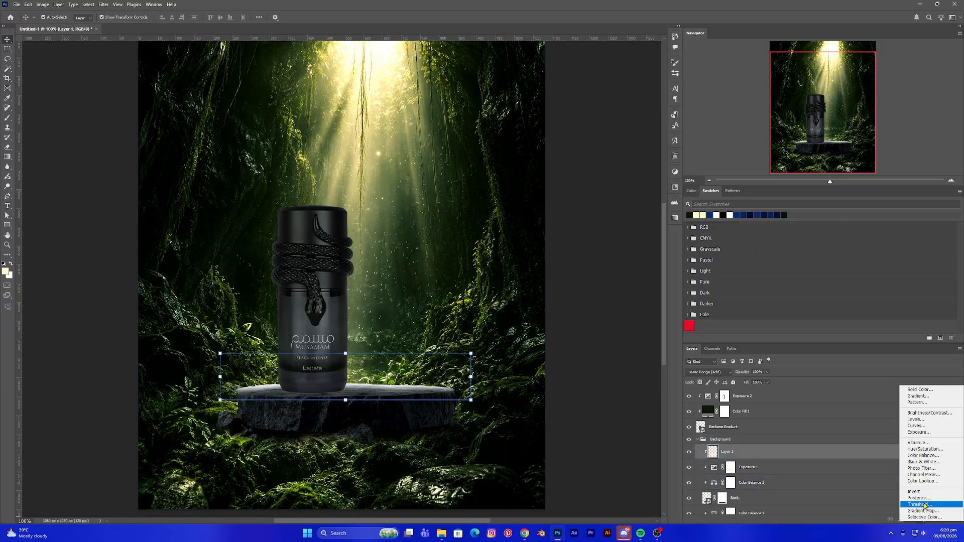
pyautogui.click(919, 433)
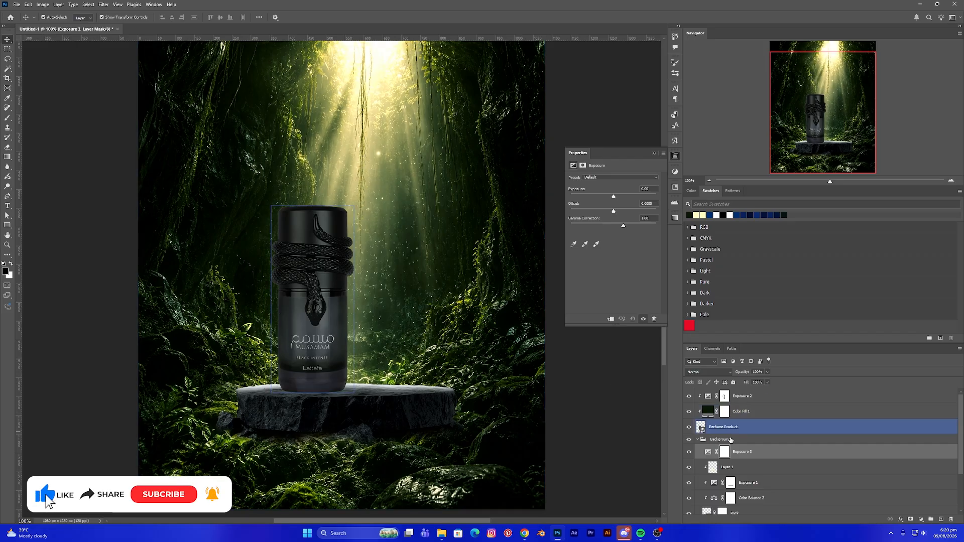
pyautogui.click(766, 382)
pyautogui.moveTo(768, 392); pyautogui.dragTo(766, 394)
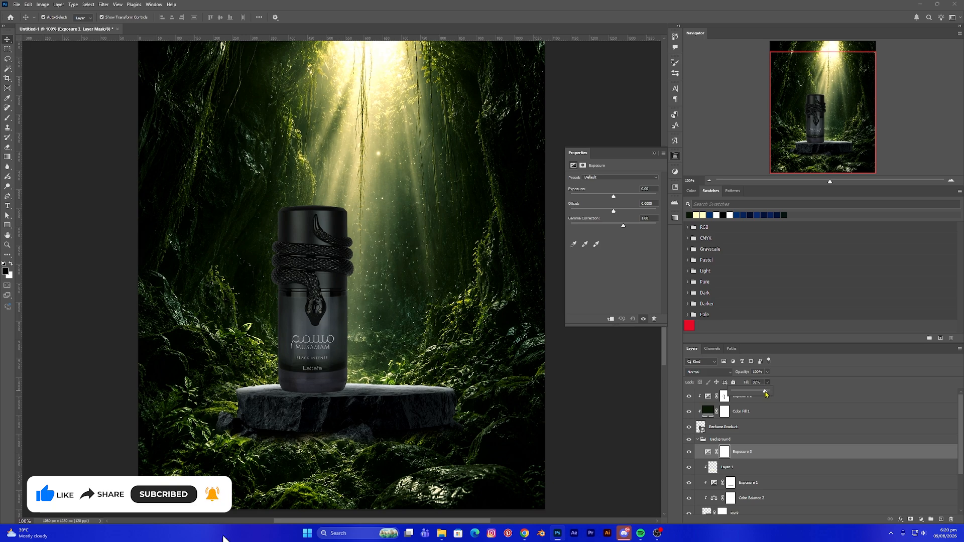
pyautogui.click(618, 412)
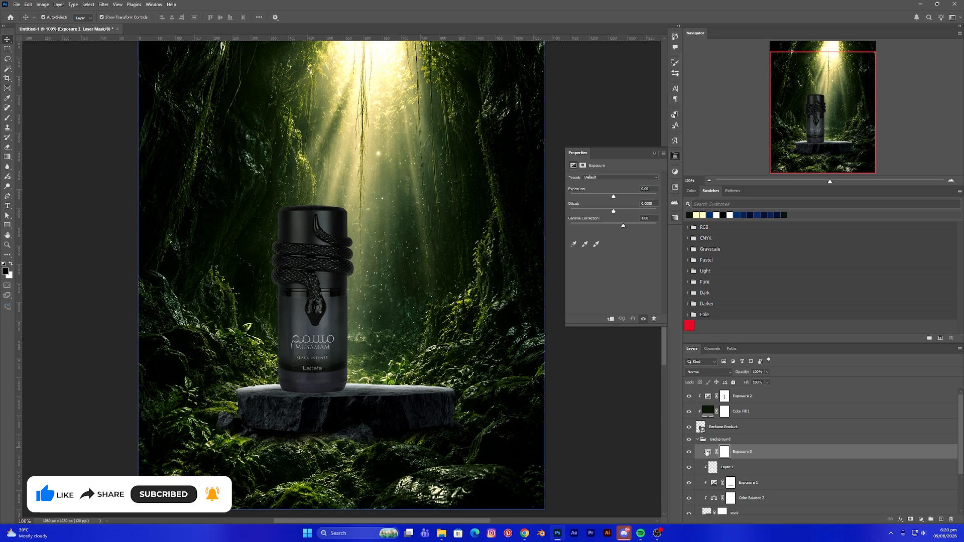
pyautogui.click(707, 452)
pyautogui.moveTo(614, 198); pyautogui.dragTo(596, 199)
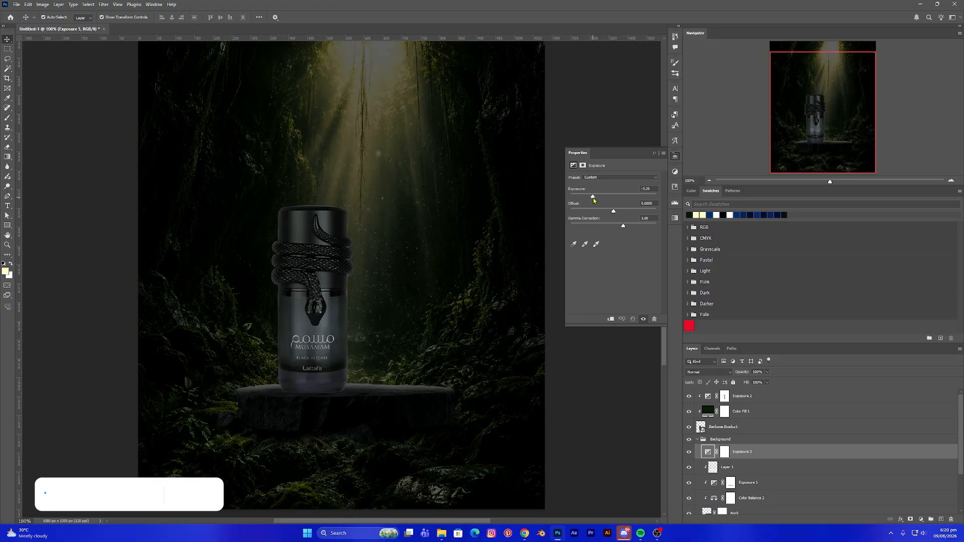
pyautogui.click(654, 153)
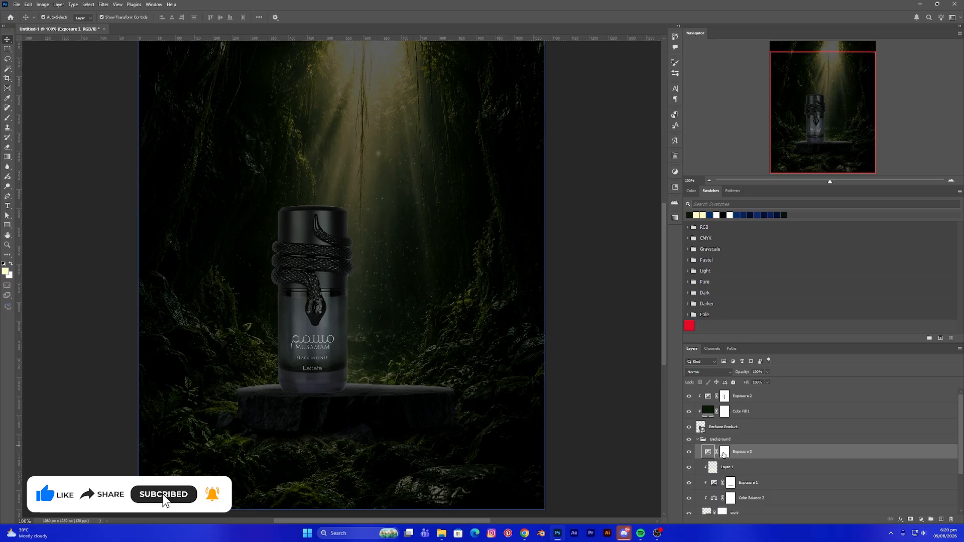
# - Invert the new background exposure layer's mask to black
pyautogui.click(725, 454)
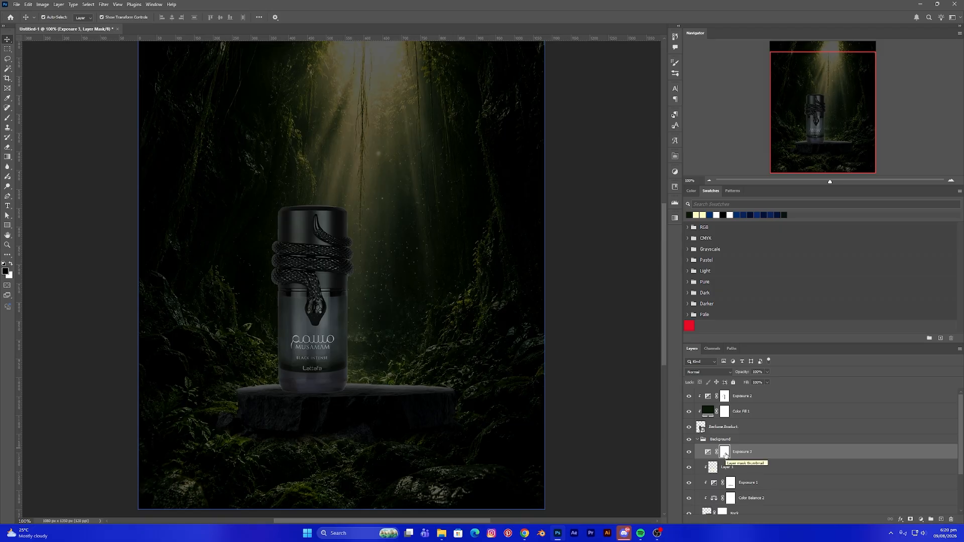
pyautogui.hotkey('alt', 'i')
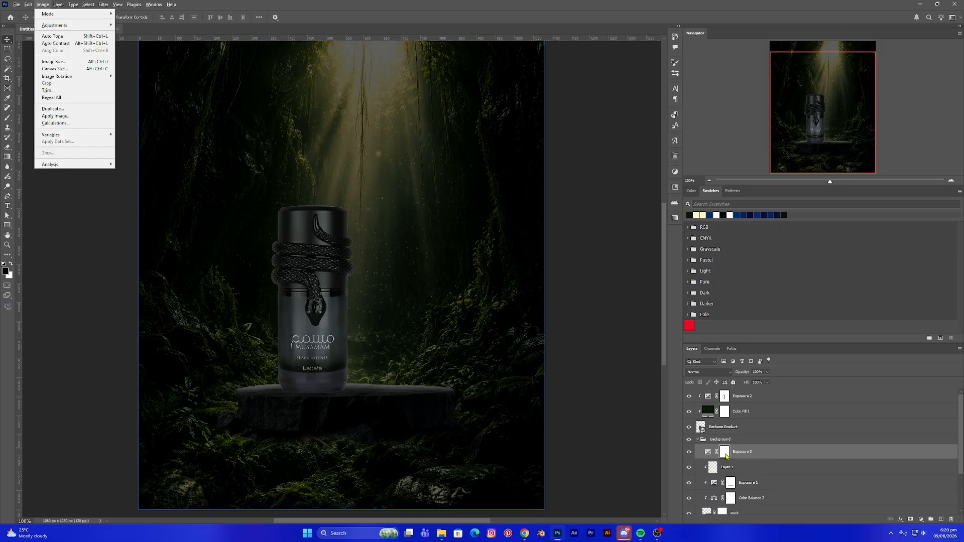
pyautogui.press('Escape')
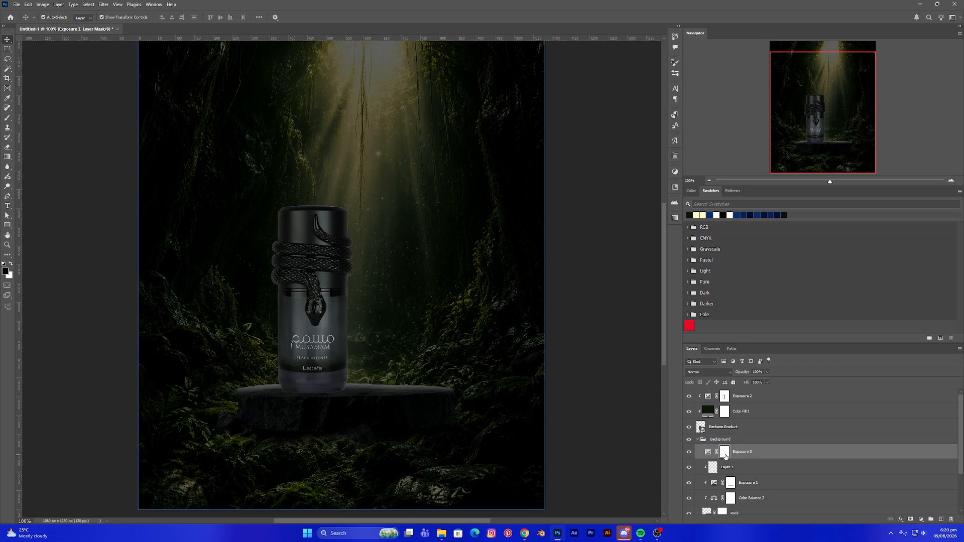
pyautogui.hotkey('ctrl', 'i')
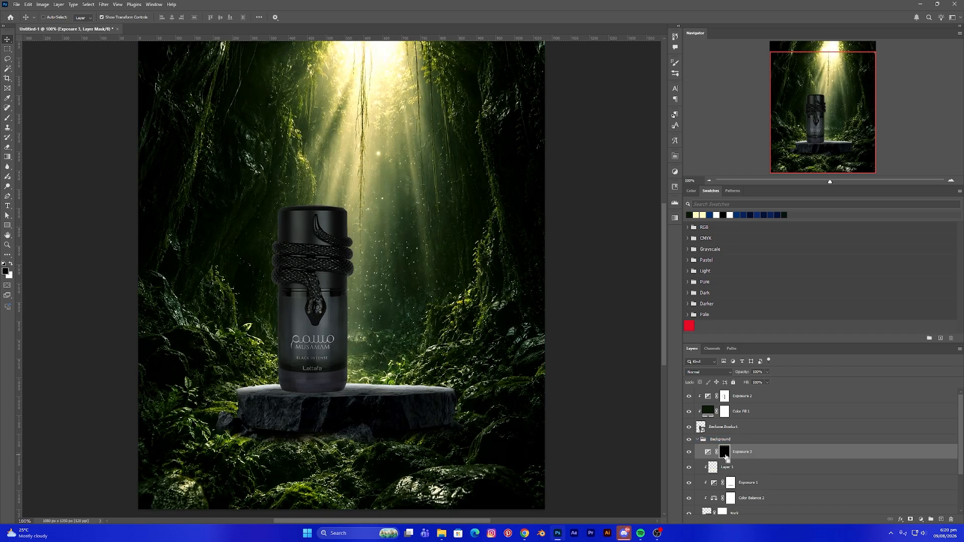
# - Paint white with a small soft brush on the background exposure layer's mask to darken the podium just beneath the bottle
pyautogui.scroll(-2, 410, 309)
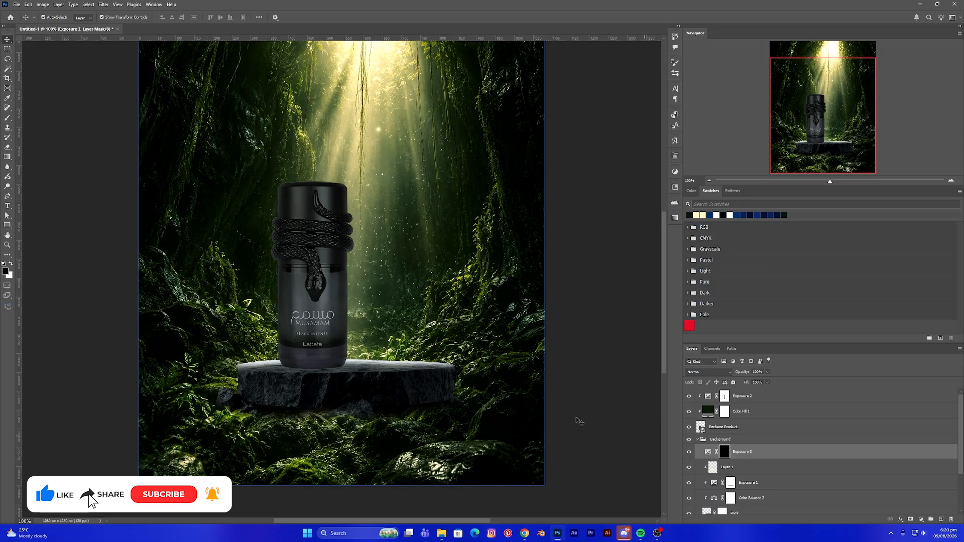
pyautogui.click(399, 375)
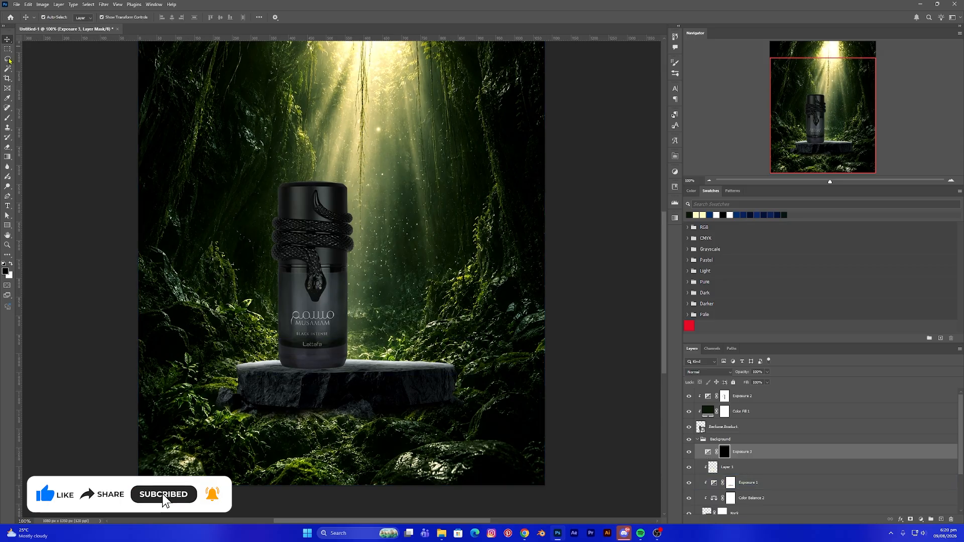
pyautogui.click(7, 119)
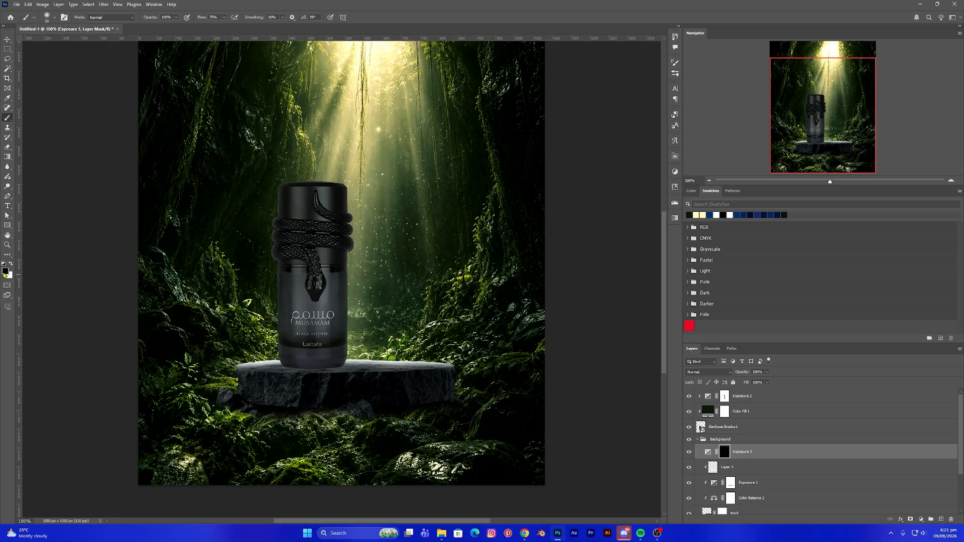
pyautogui.click(11, 265)
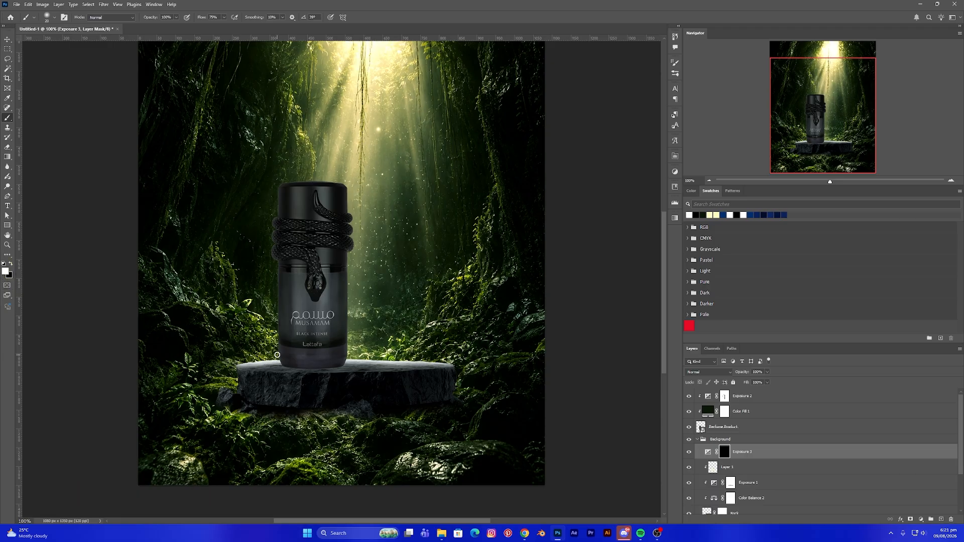
pyautogui.press(']')
pyautogui.press(']')
pyautogui.press(']')
pyautogui.press(']')
pyautogui.press(']')
pyautogui.press(']')
pyautogui.press(']')
pyautogui.press(']')
pyautogui.hotkey('ctrl', '+')
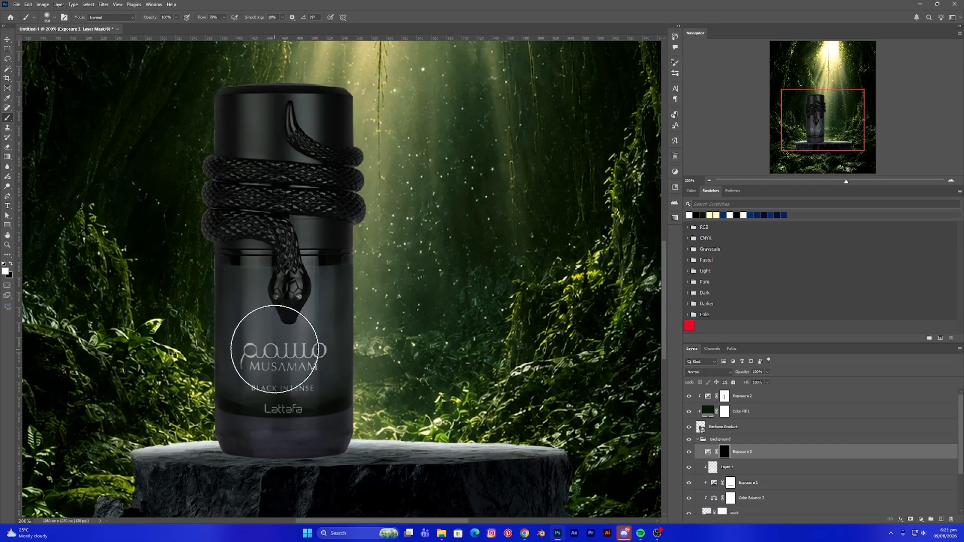
pyautogui.moveTo(293, 364); pyautogui.dragTo(296, 287)
pyautogui.press('[')
pyautogui.press('[')
pyautogui.press('[')
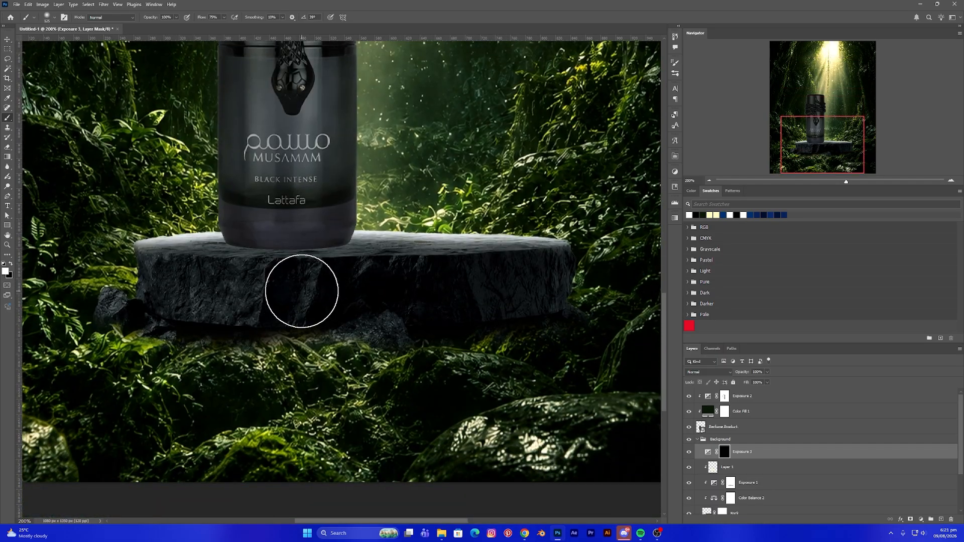
pyautogui.press('[')
pyautogui.press('[')
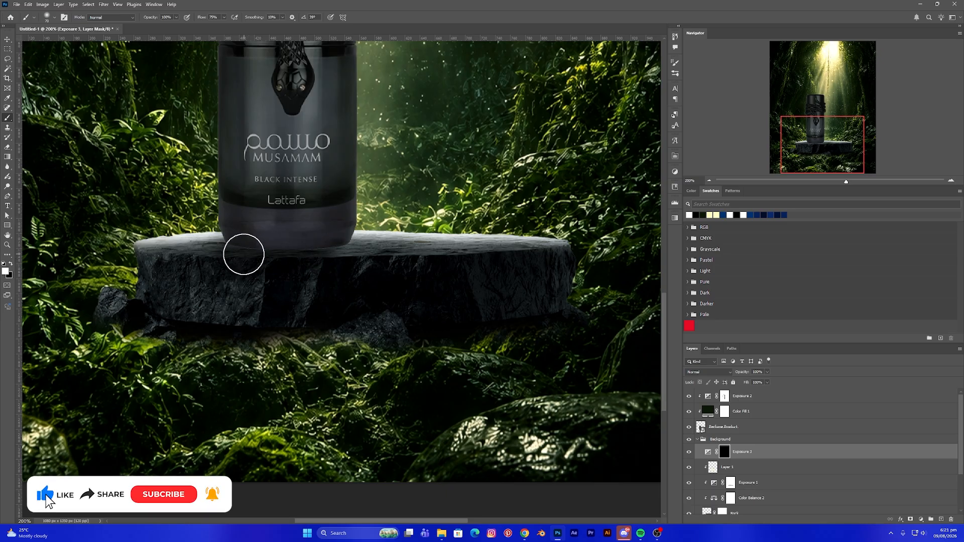
pyautogui.moveTo(291, 262)
pyautogui.mouseDown()
pyautogui.moveTo(333, 252)
pyautogui.moveTo(344, 271)
pyautogui.mouseUp()
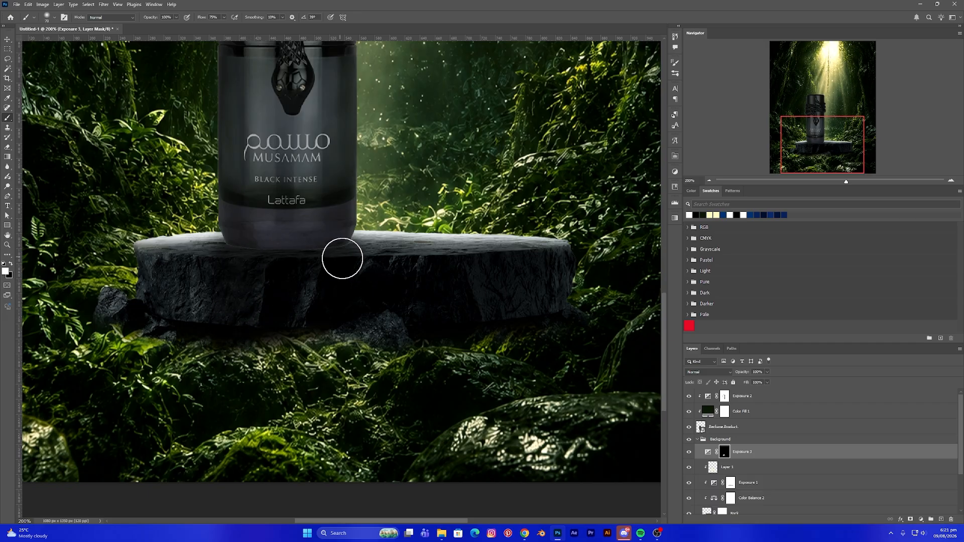
# - Lower the exposure of the background shadow exposure layer slightly
pyautogui.doubleClick(708, 453)
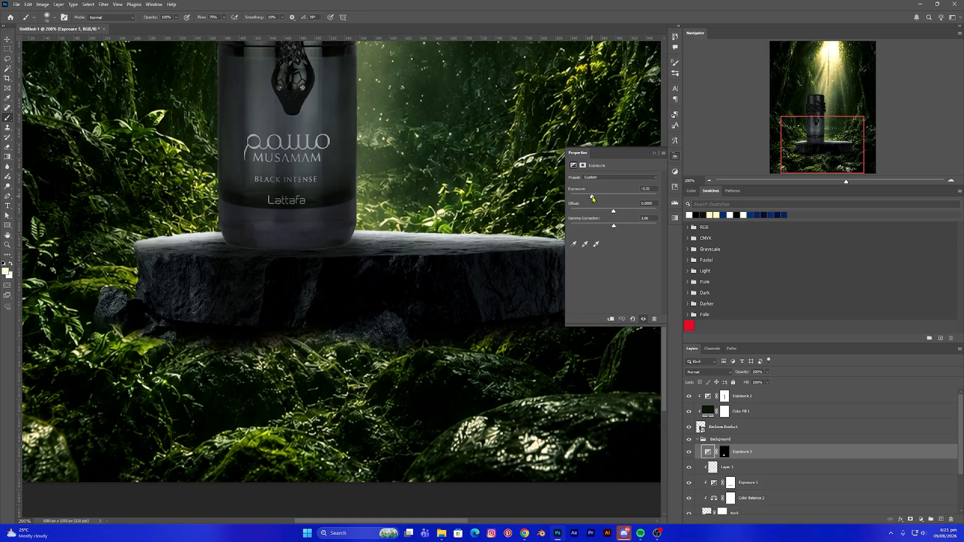
pyautogui.moveTo(590, 198); pyautogui.dragTo(585, 201)
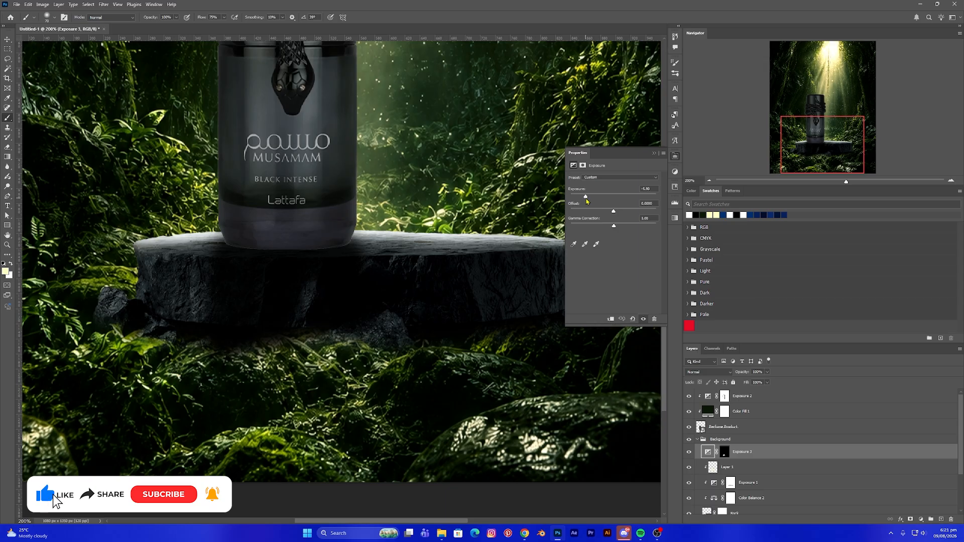
pyautogui.moveTo(587, 201); pyautogui.dragTo(586, 201)
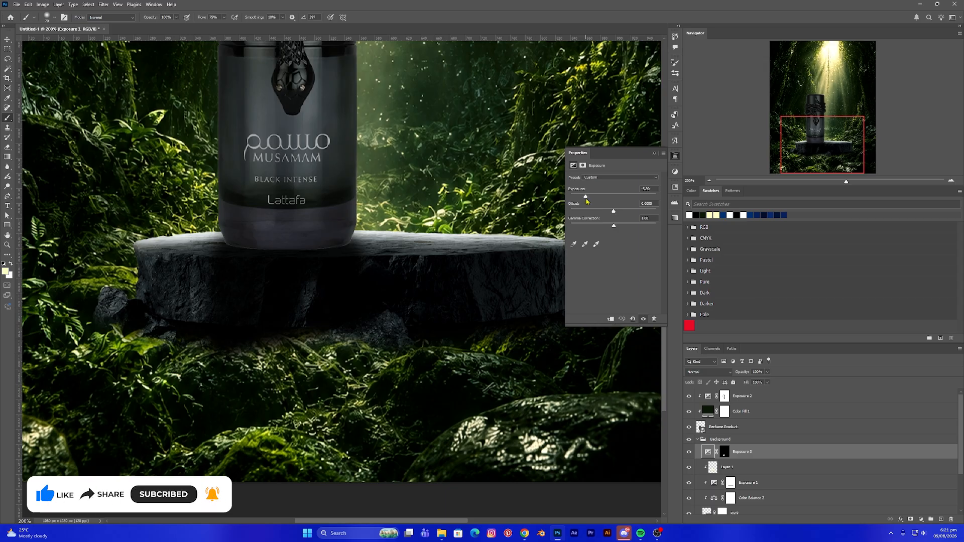
pyautogui.click(655, 154)
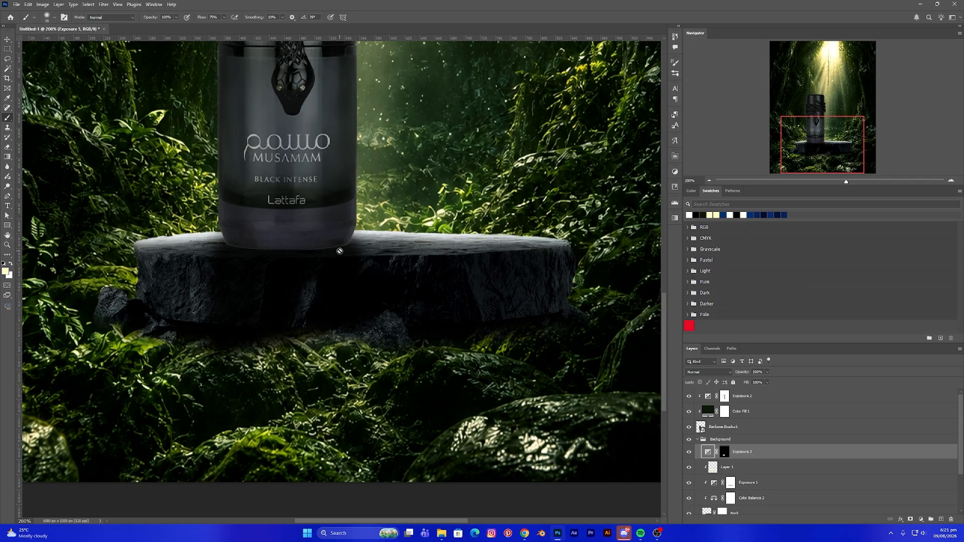
# - Paint more shadow onto the exposure mask across the podium top under the bottle
pyautogui.click(724, 452)
pyautogui.moveTo(396, 301)
pyautogui.mouseDown()
pyautogui.moveTo(335, 281)
pyautogui.moveTo(345, 274)
pyautogui.moveTo(364, 312)
pyautogui.moveTo(263, 292)
pyautogui.moveTo(239, 328)
pyautogui.moveTo(332, 329)
pyautogui.moveTo(346, 270)
pyautogui.moveTo(377, 311)
pyautogui.moveTo(326, 278)
pyautogui.mouseUp()
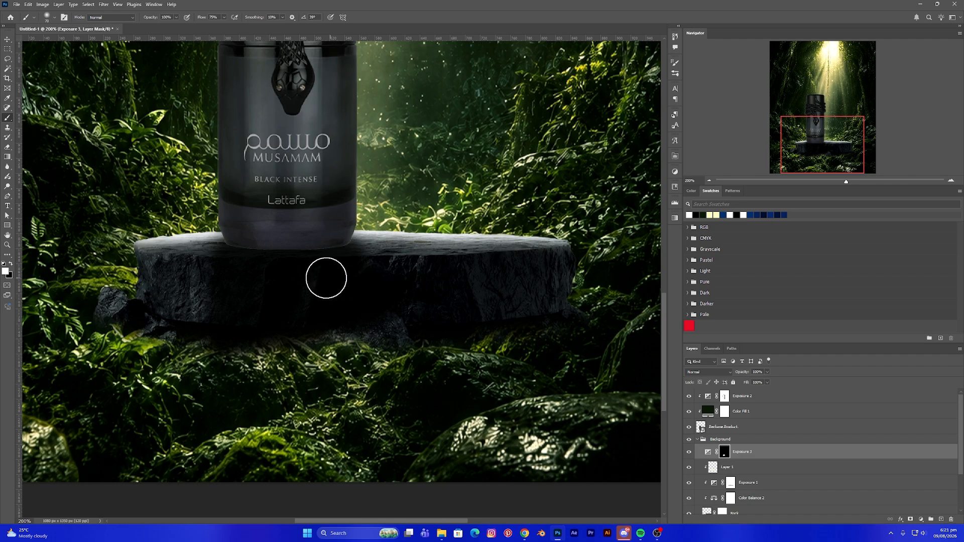
pyautogui.press('[')
pyautogui.press('[')
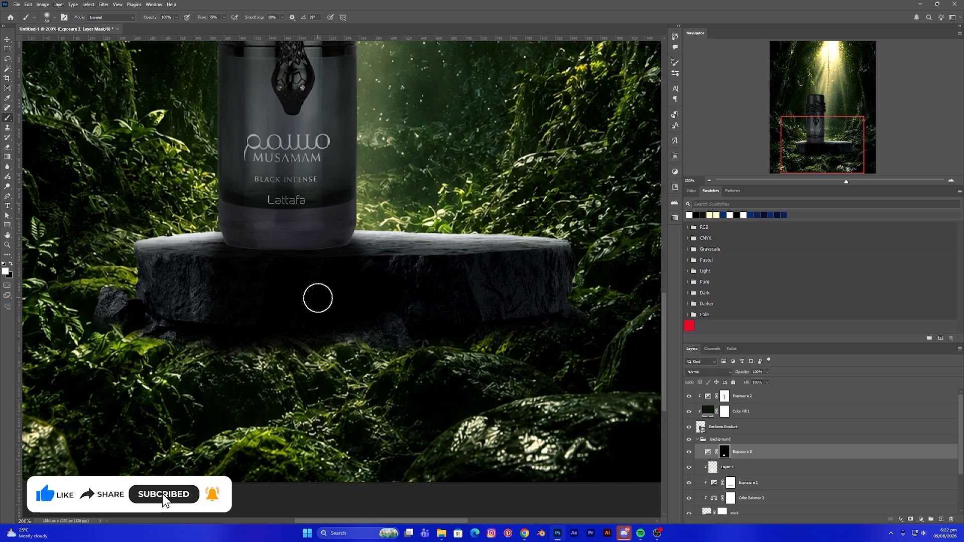
# - Feather the background exposure layer's mask to soften the painted shadow
pyautogui.hotkey('ctrl', '-')
pyautogui.hotkey('ctrl', '-')
pyautogui.hotkey('ctrl', '+')
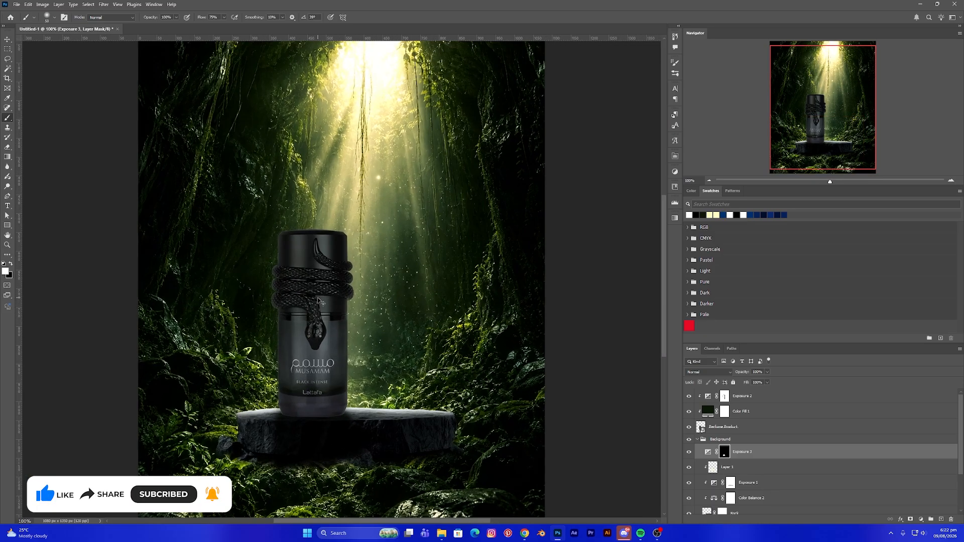
pyautogui.hotkey('ctrl', '-')
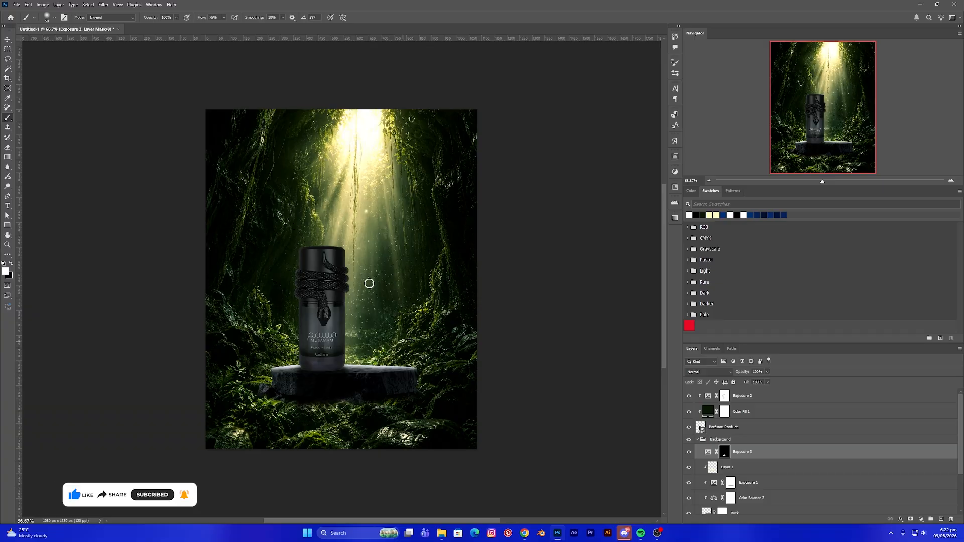
pyautogui.click(11, 41)
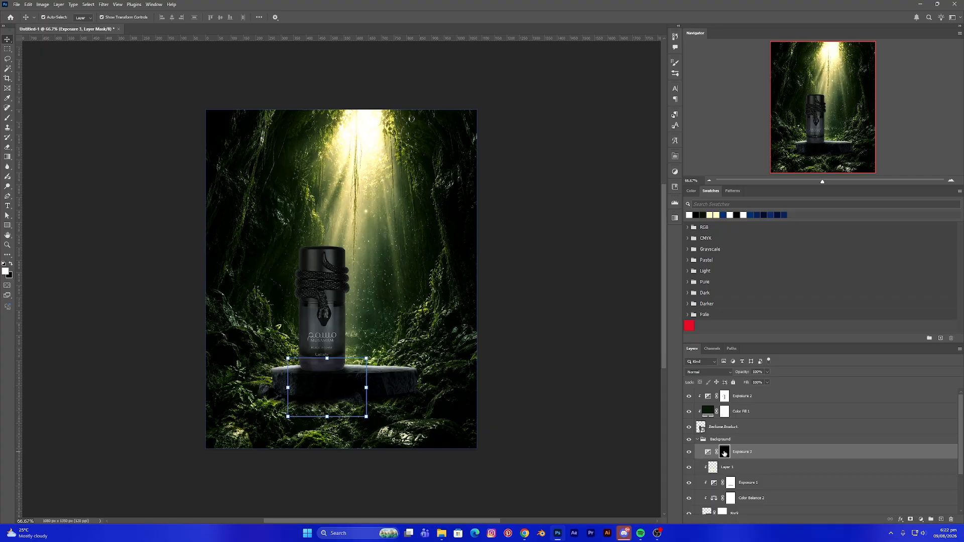
pyautogui.doubleClick(725, 453)
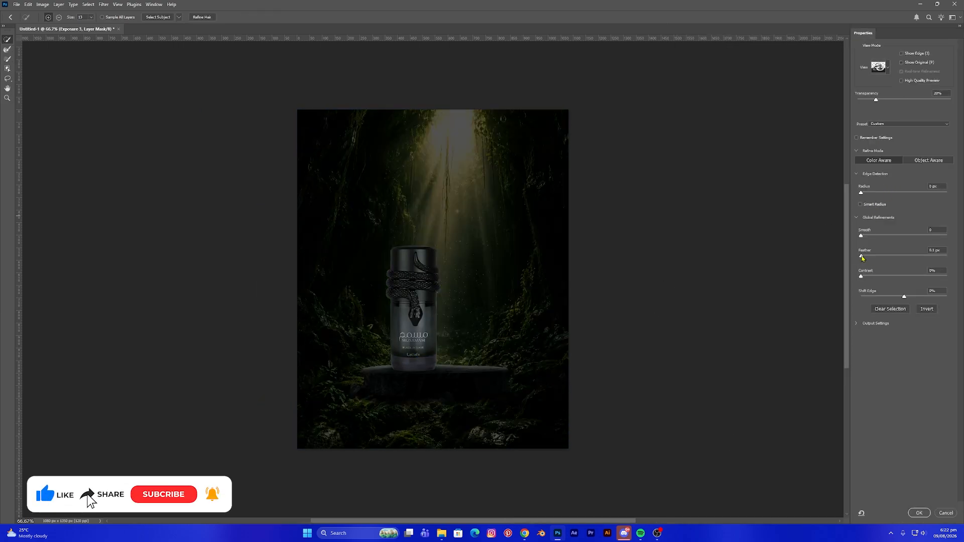
pyautogui.moveTo(862, 258); pyautogui.dragTo(887, 260)
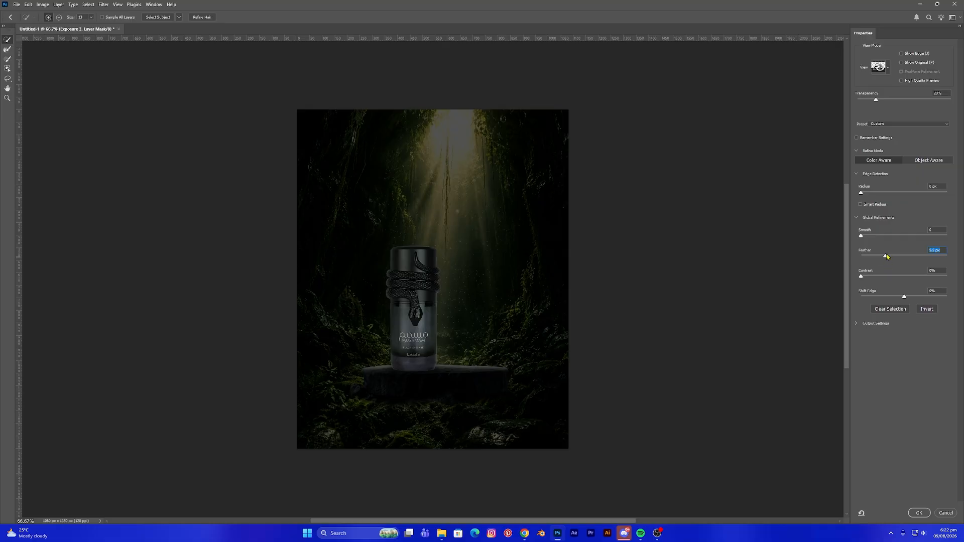
pyautogui.moveTo(886, 257); pyautogui.dragTo(887, 256)
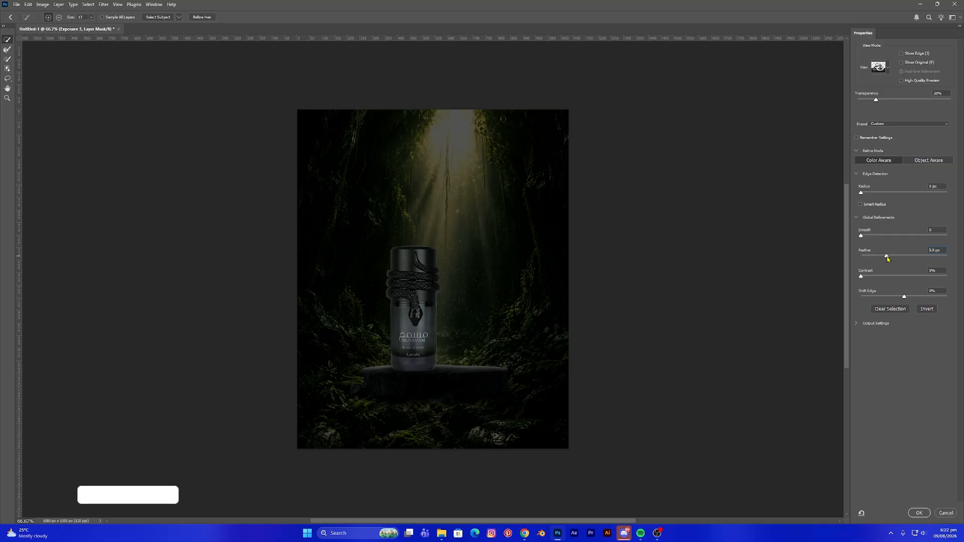
pyautogui.click(917, 513)
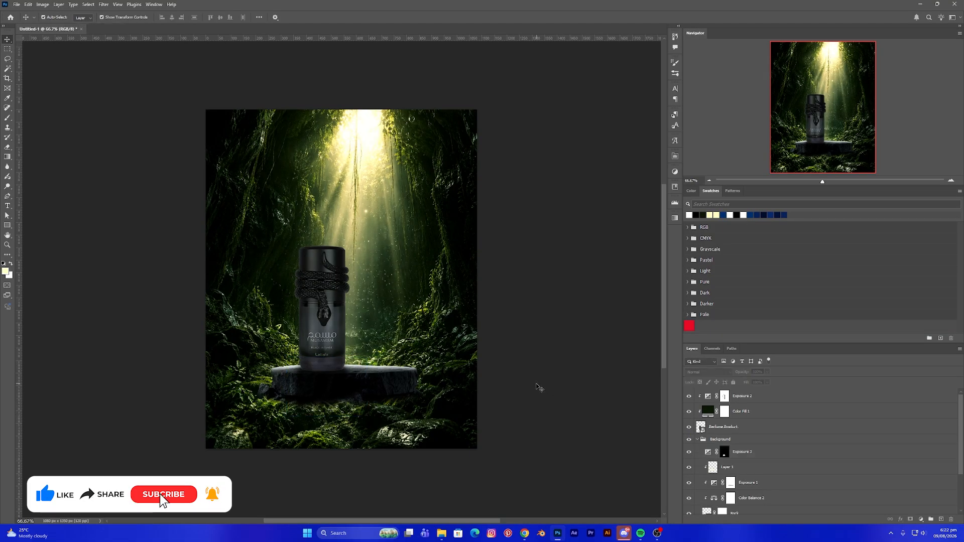
# - Collapse the Background group and lock it
pyautogui.click(362, 382)
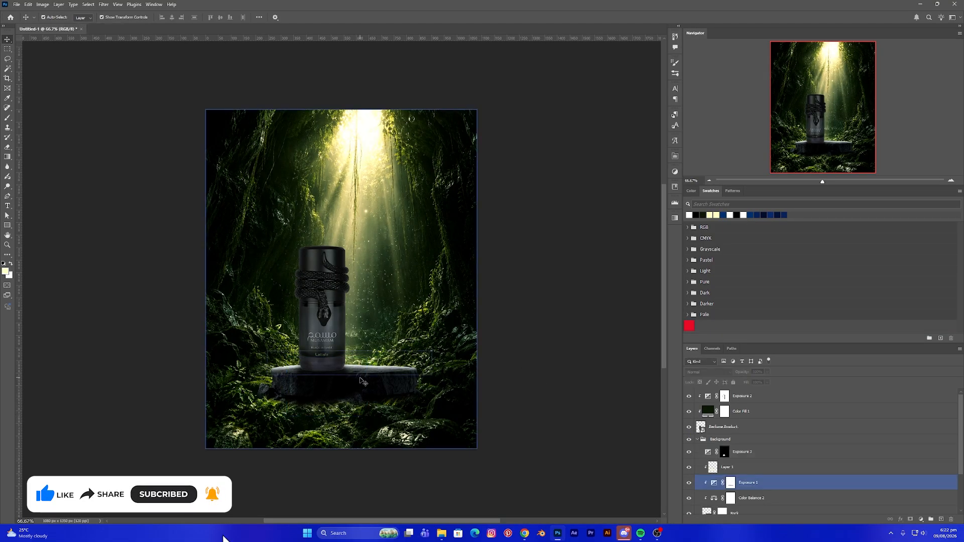
pyautogui.click(519, 363)
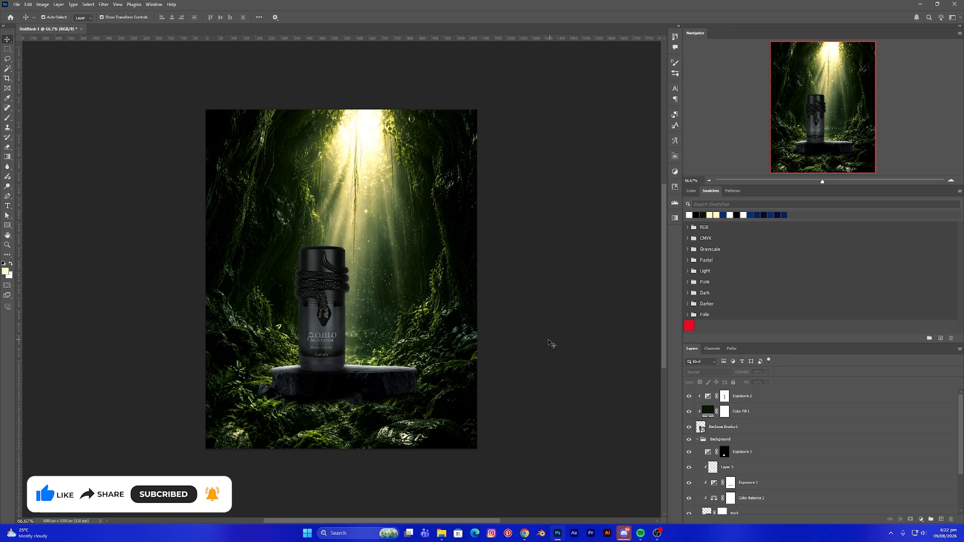
pyautogui.click(310, 321)
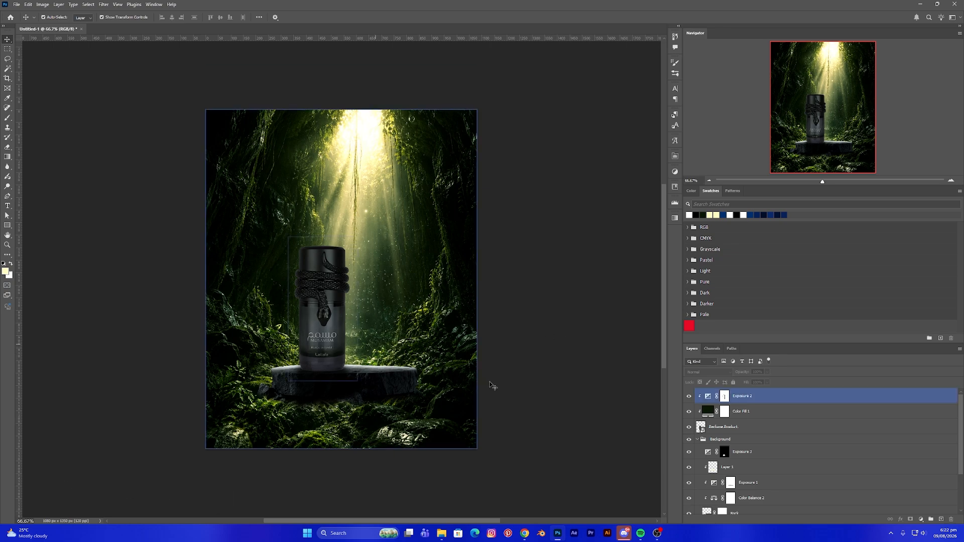
pyautogui.click(743, 412)
pyautogui.click(723, 440)
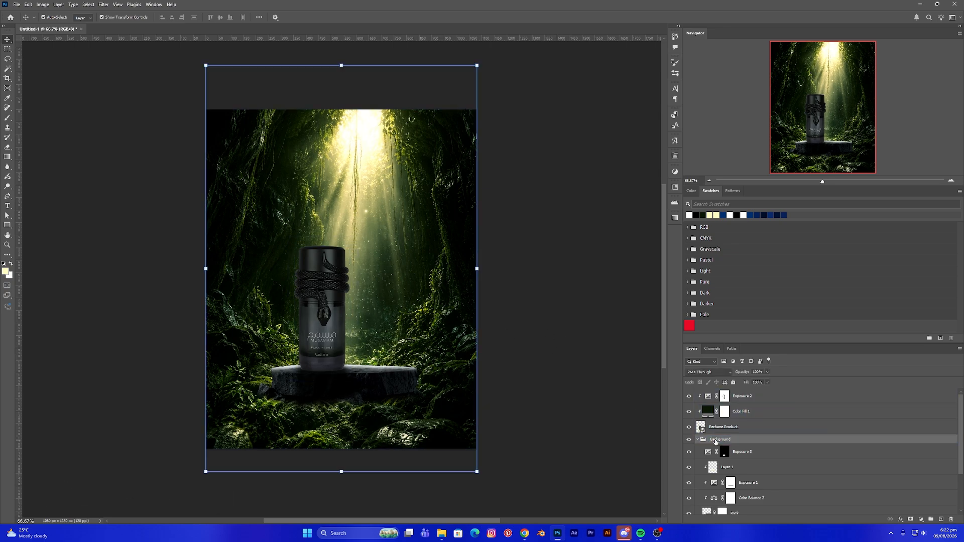
pyautogui.click(696, 440)
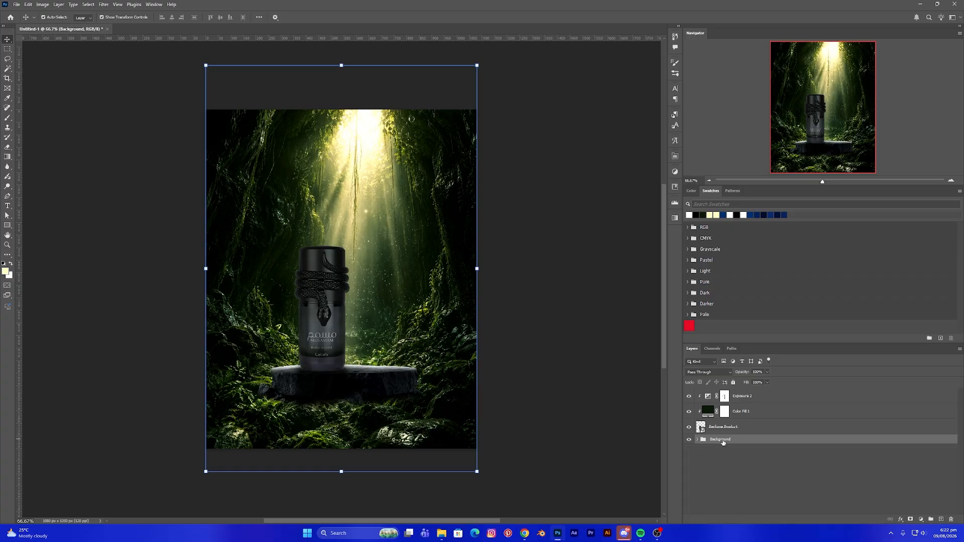
pyautogui.click(734, 383)
# - Add a Hue/Saturation adjustment layer above the bottle's exposure layer and clip it to the perfume bottle
pyautogui.click(755, 397)
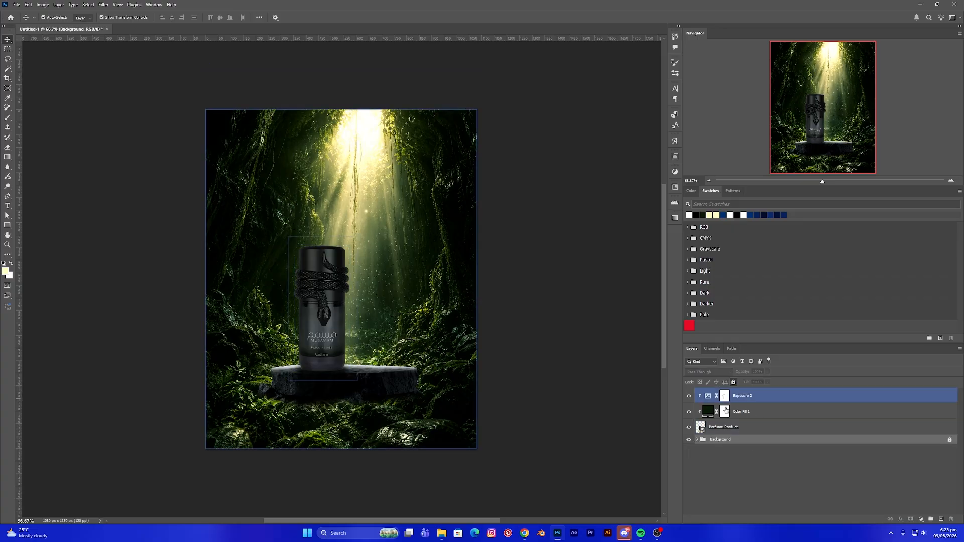
pyautogui.click(756, 427)
pyautogui.click(756, 397)
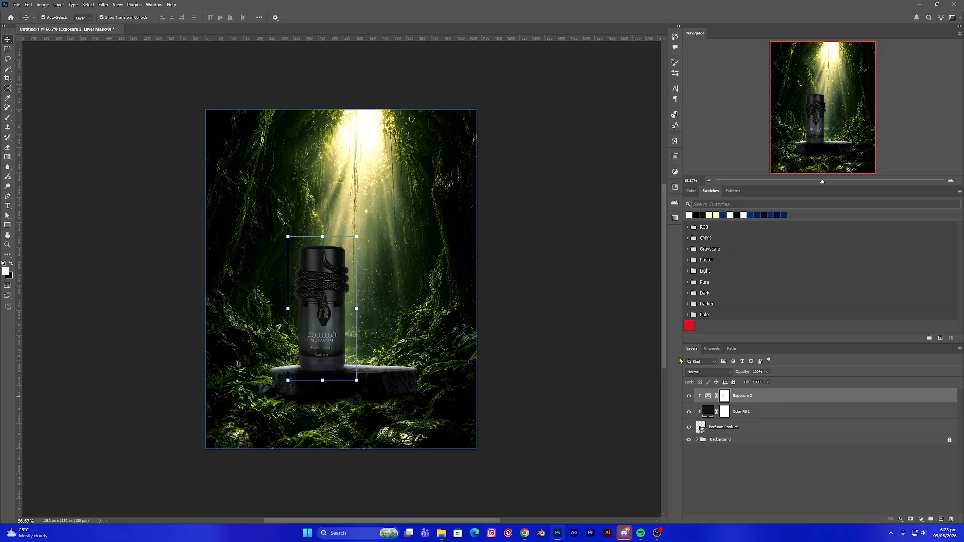
pyautogui.click(727, 429)
pyautogui.click(743, 398)
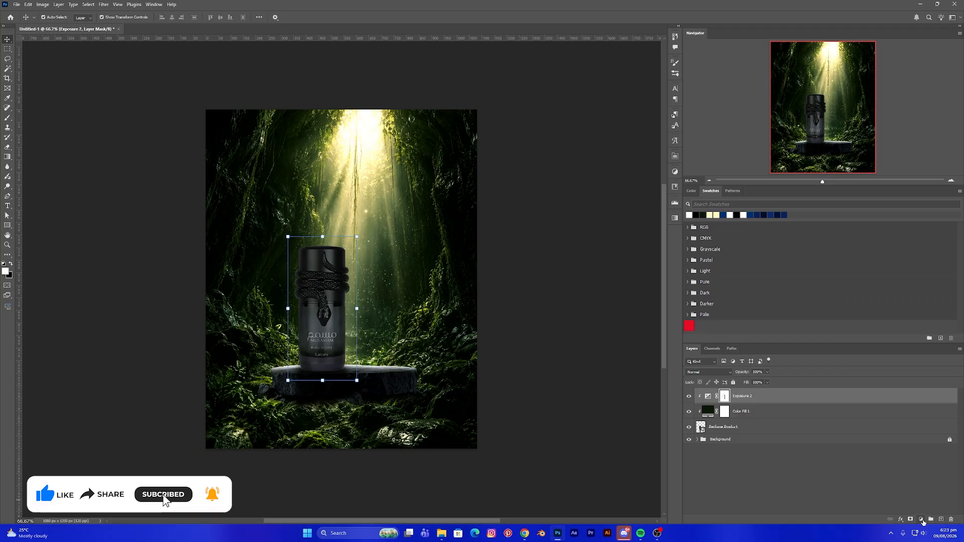
pyautogui.click(923, 522)
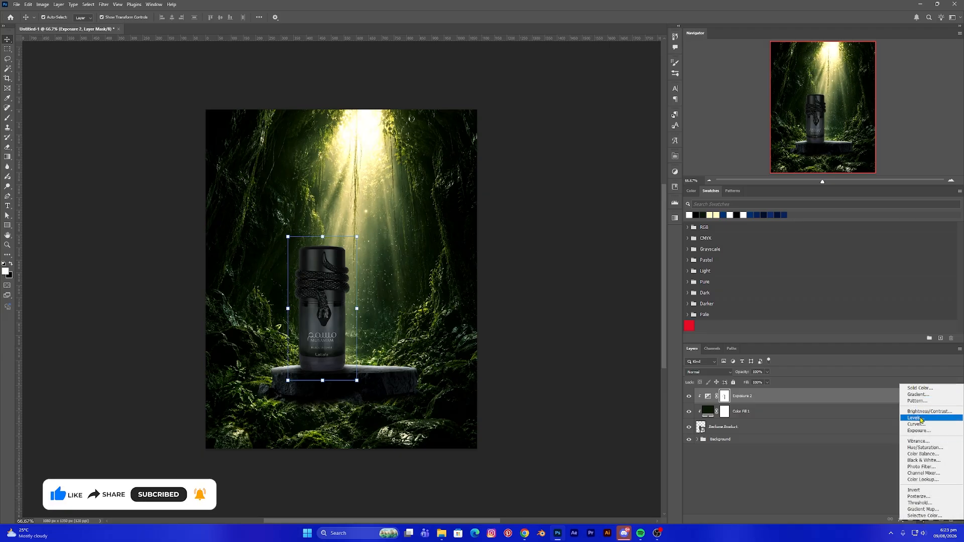
pyautogui.click(926, 448)
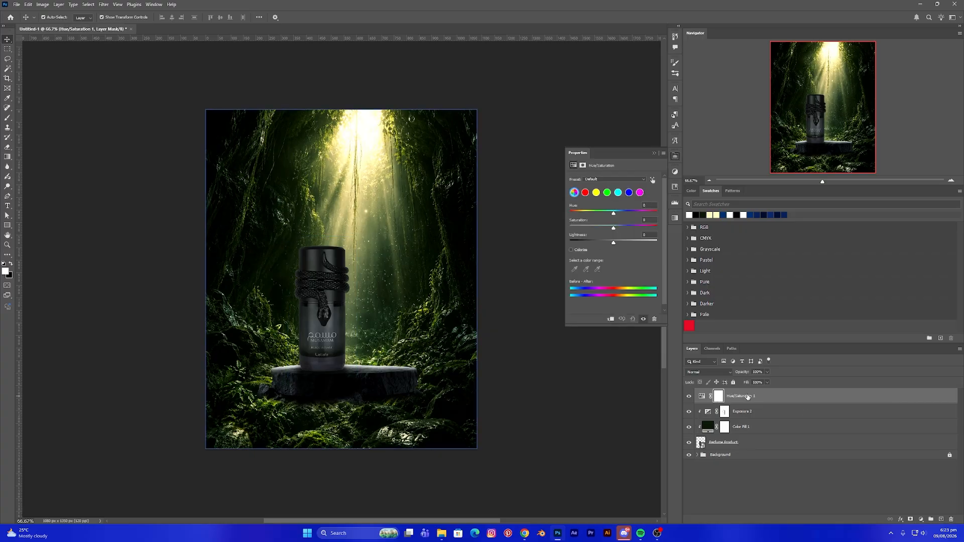
pyautogui.click(611, 320)
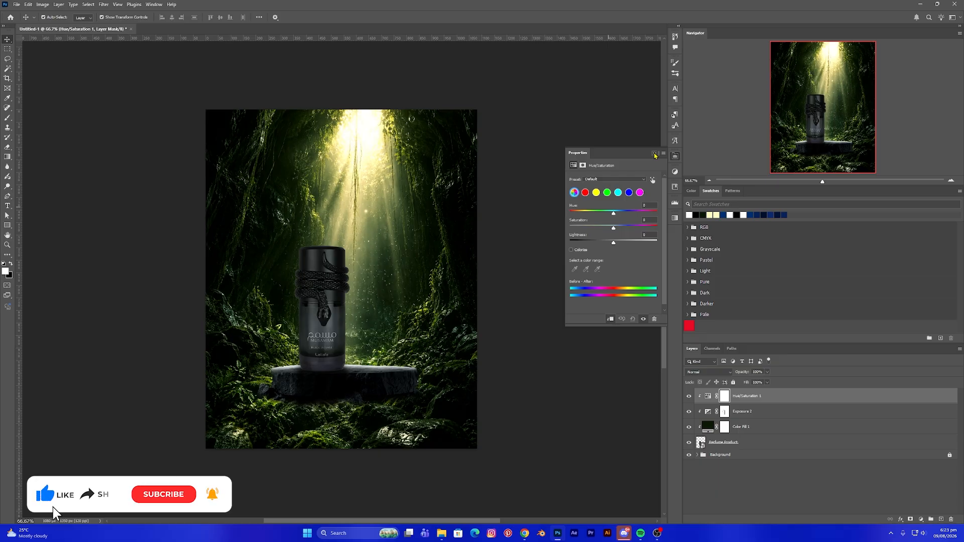
# - Enable Colorize on the bottle's Hue/Saturation adjustment and set a warm hue, low saturation and lightness +45
pyautogui.click(572, 250)
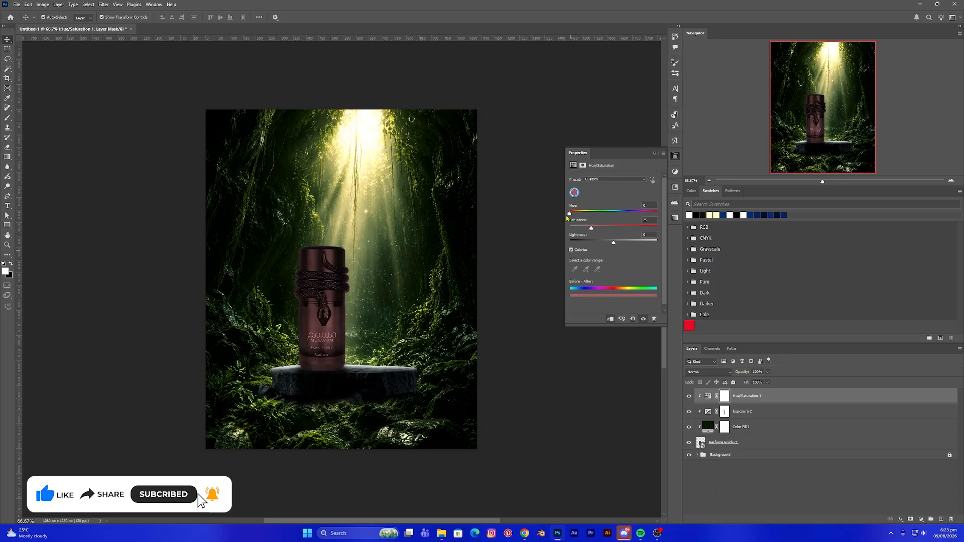
pyautogui.moveTo(569, 213); pyautogui.dragTo(587, 216)
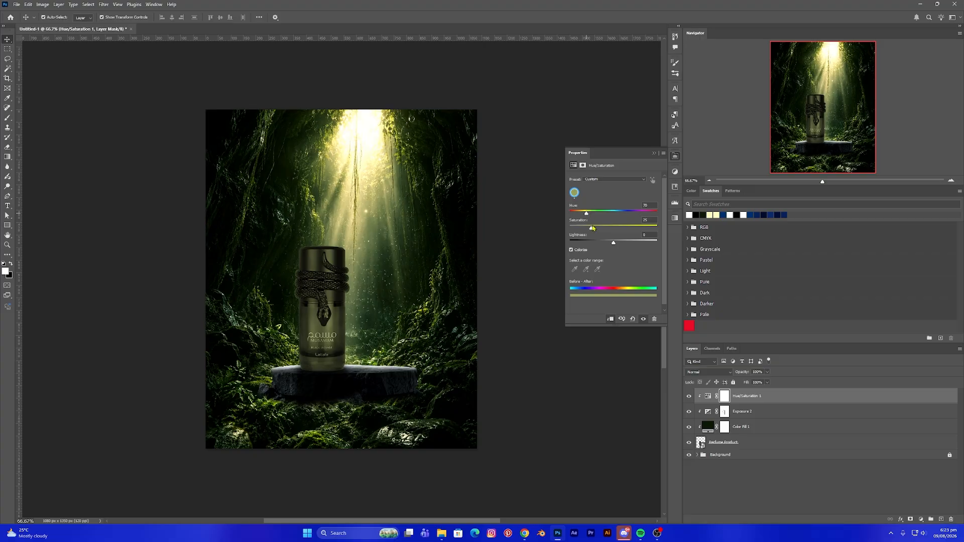
pyautogui.moveTo(586, 213); pyautogui.dragTo(633, 244)
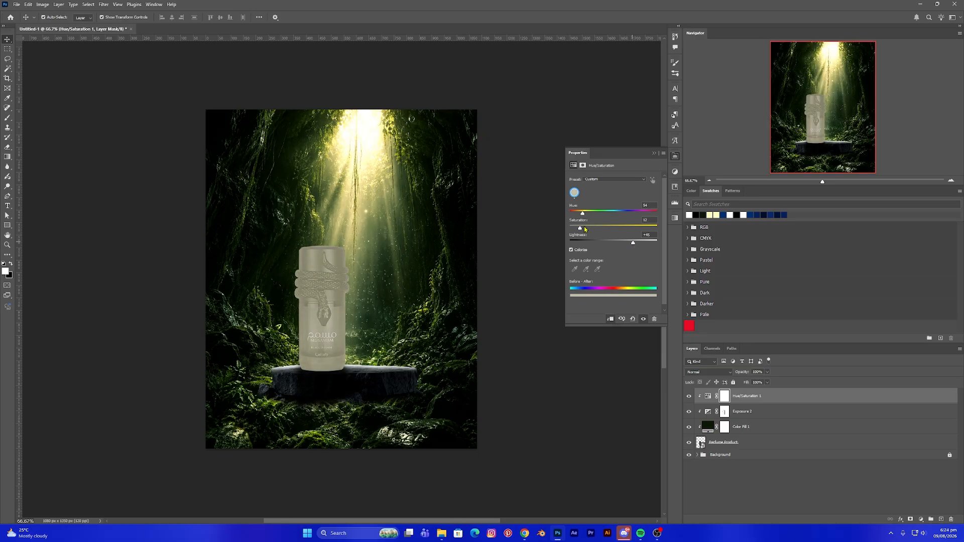
pyautogui.moveTo(581, 230); pyautogui.dragTo(586, 231)
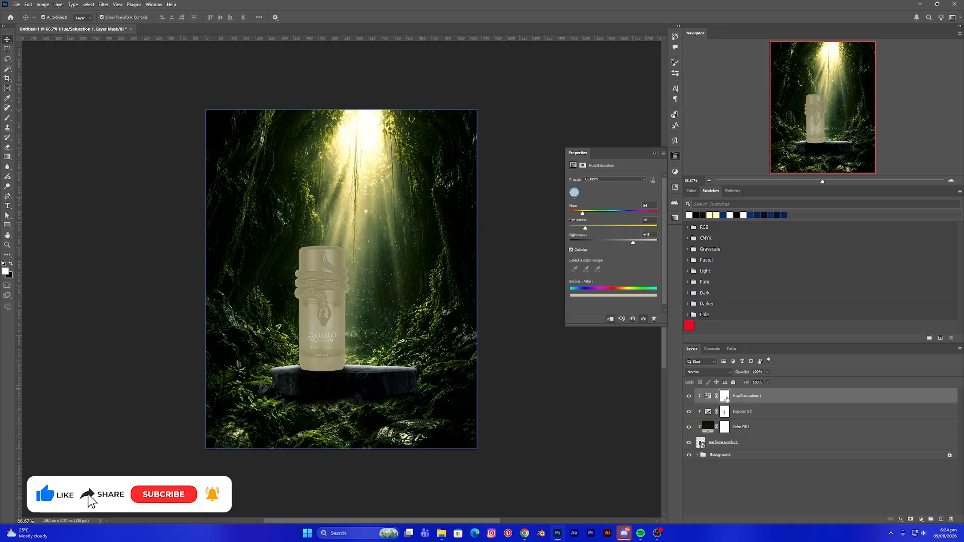
# - Invert the Hue/Saturation layer's mask and set the layer's blend mode to Linear Dodge (Add)
pyautogui.click(725, 397)
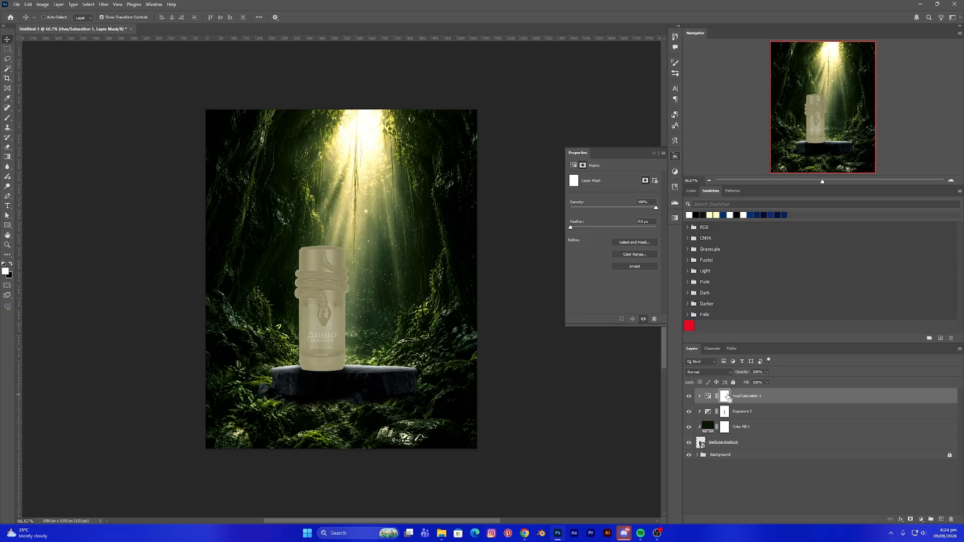
pyautogui.hotkey('ctrl', 'i')
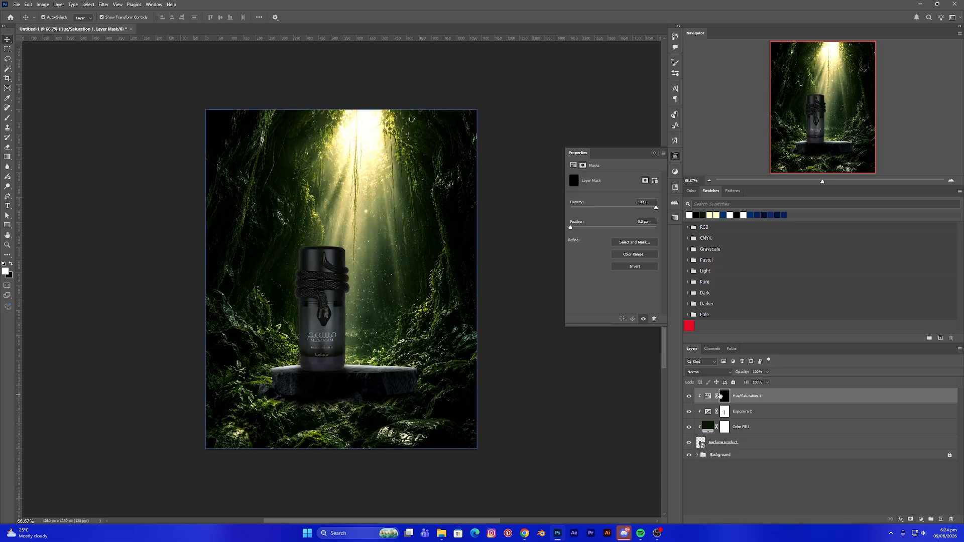
pyautogui.click(756, 411)
pyautogui.click(734, 397)
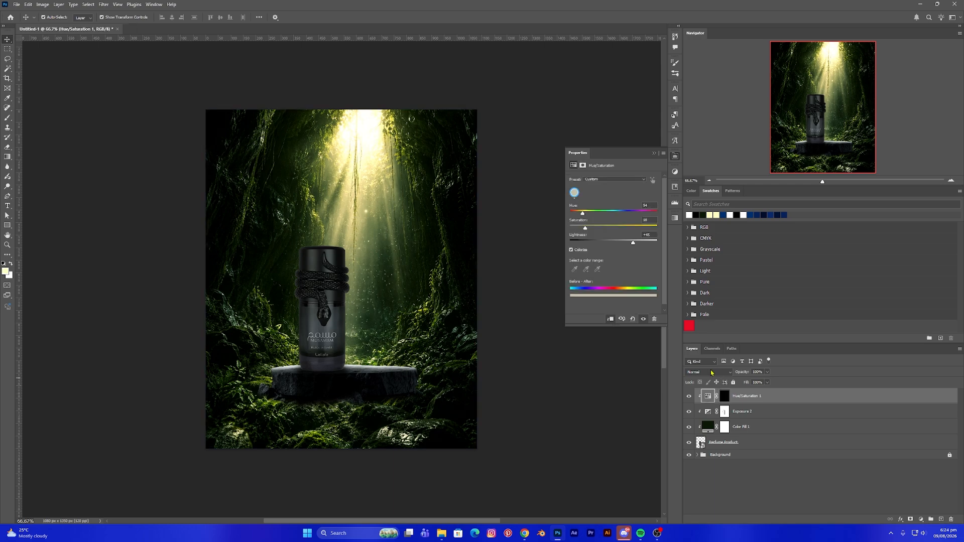
pyautogui.click(709, 372)
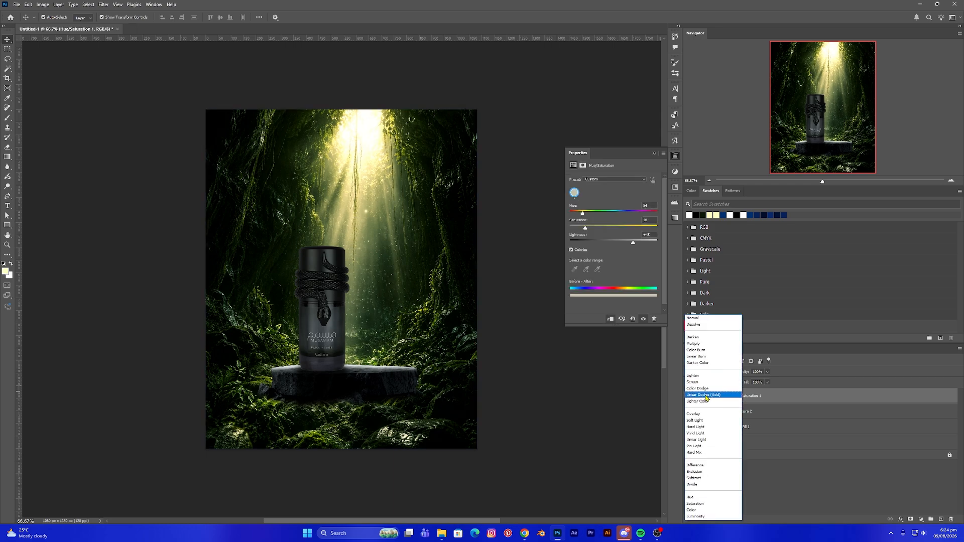
pyautogui.click(707, 395)
# - Paint white with a small soft brush onto the Hue/Saturation mask along the bottle's edges to add rim highlights
pyautogui.click(725, 398)
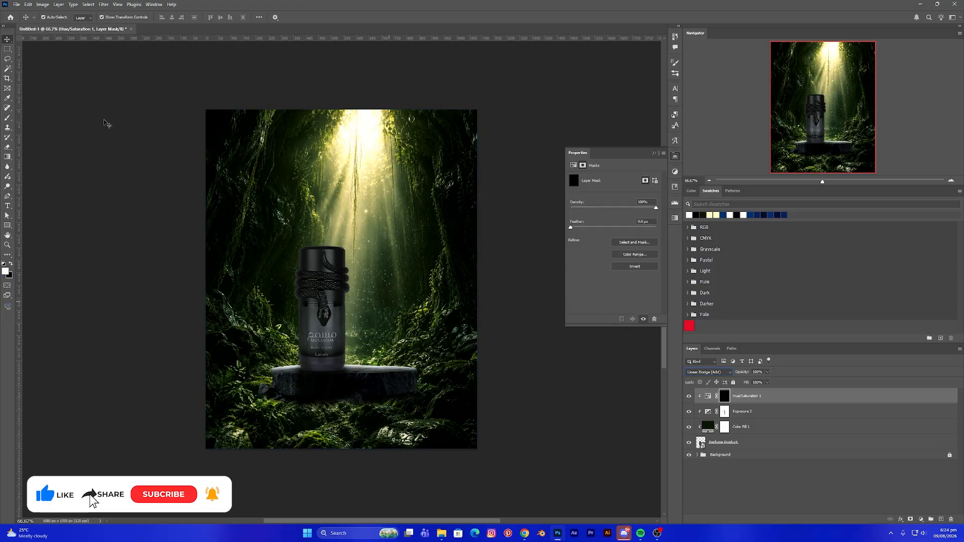
pyautogui.click(7, 119)
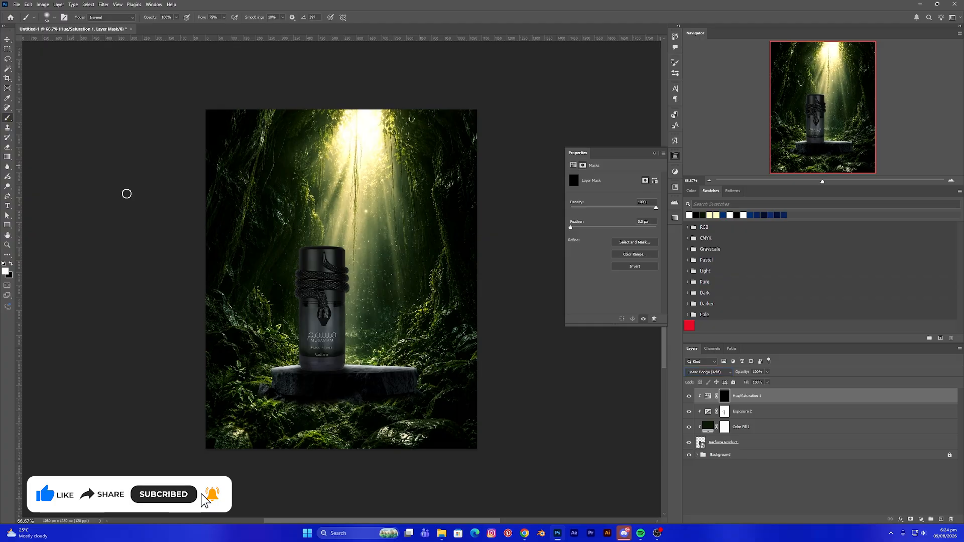
pyautogui.hotkey('ctrl', '+')
pyautogui.hotkey('ctrl', '+')
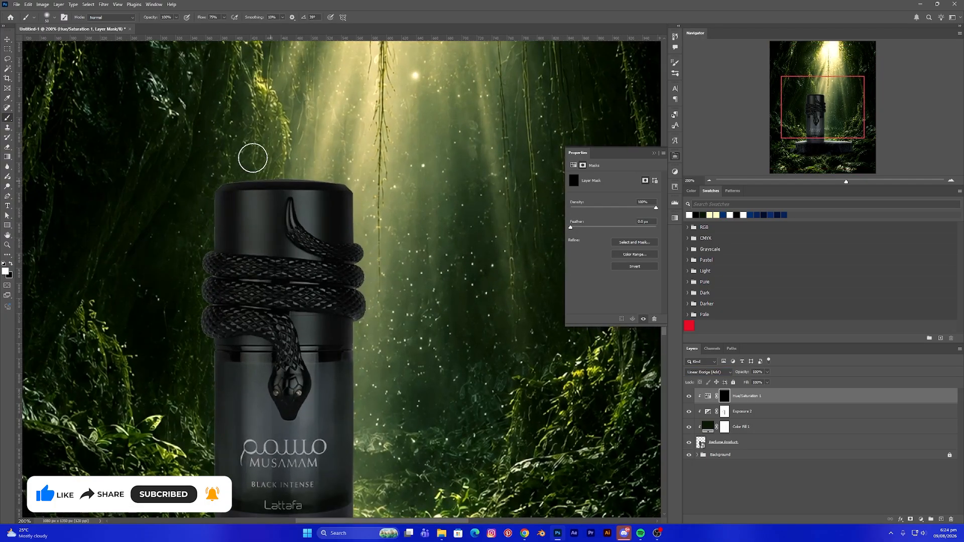
pyautogui.press('[')
pyautogui.press('[')
pyautogui.press('[')
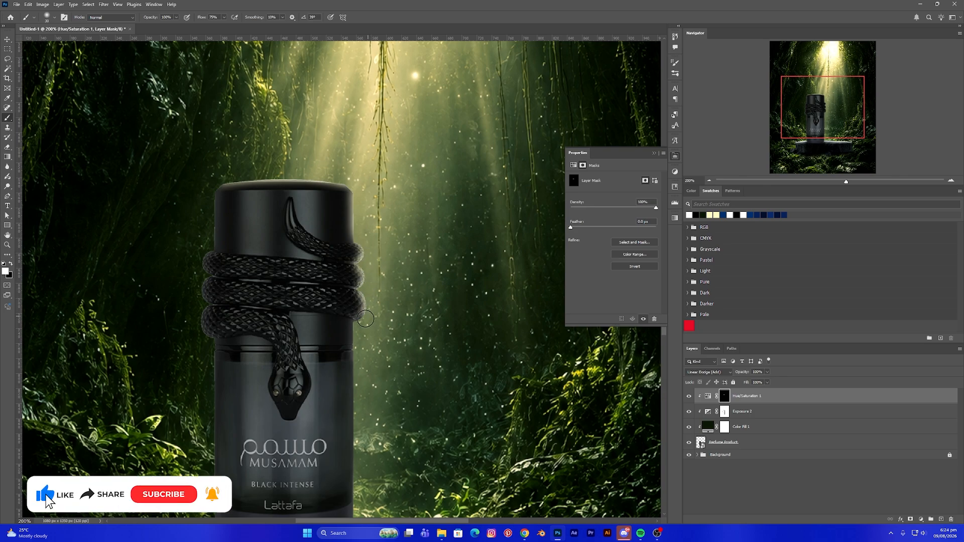
pyautogui.moveTo(367, 392)
pyautogui.mouseDown()
pyautogui.moveTo(373, 337)
pyautogui.moveTo(343, 217)
pyautogui.mouseUp()
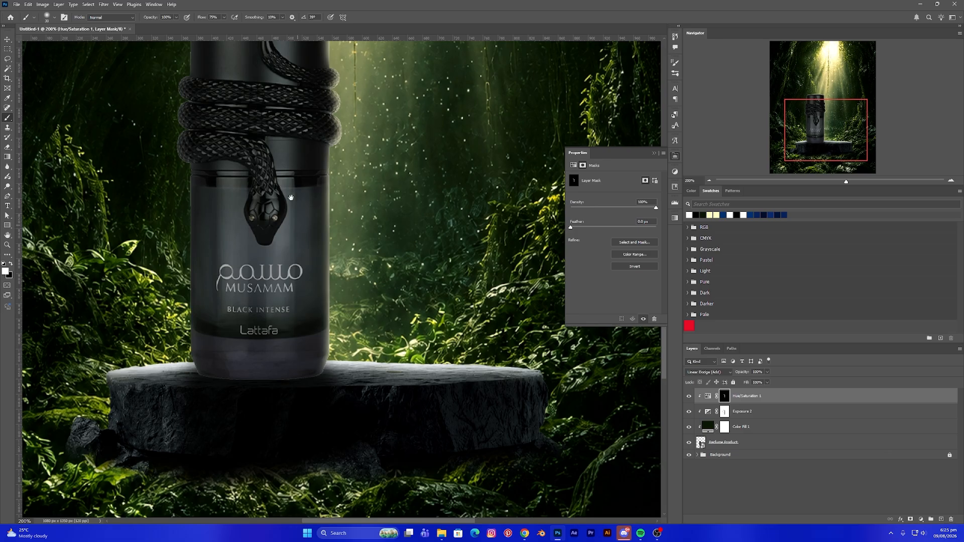
pyautogui.moveTo(290, 182); pyautogui.dragTo(326, 354)
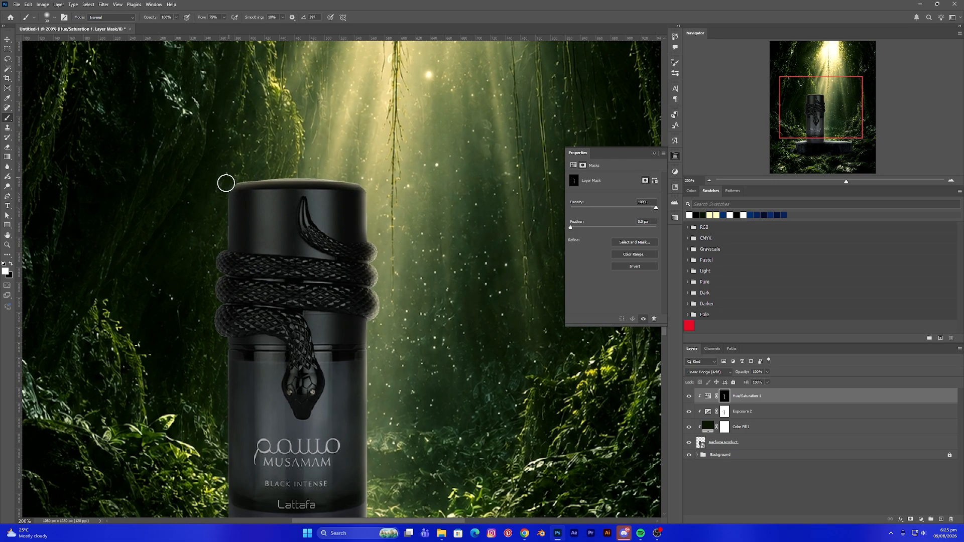
pyautogui.moveTo(218, 246)
pyautogui.mouseDown()
pyautogui.moveTo(219, 382)
pyautogui.moveTo(194, 399)
pyautogui.moveTo(204, 143)
pyautogui.moveTo(232, 138)
pyautogui.moveTo(237, 297)
pyautogui.mouseUp()
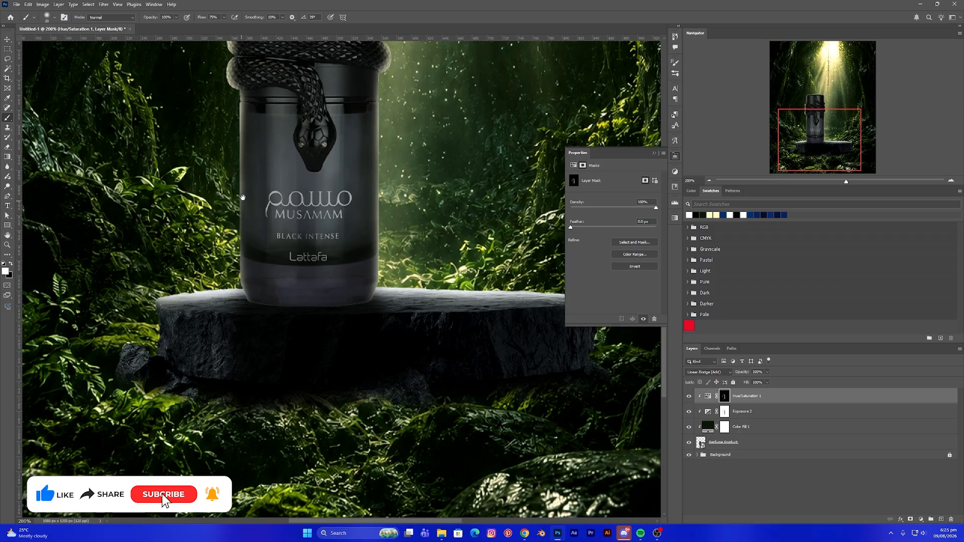
pyautogui.scroll(2, 237, 206)
pyautogui.moveTo(232, 131); pyautogui.dragTo(230, 328)
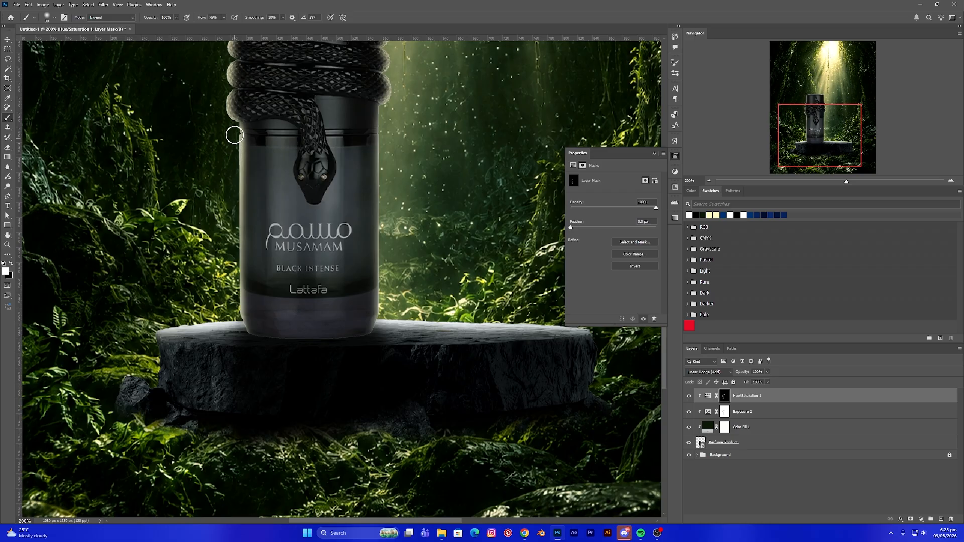
pyautogui.moveTo(331, 118); pyautogui.dragTo(323, 272)
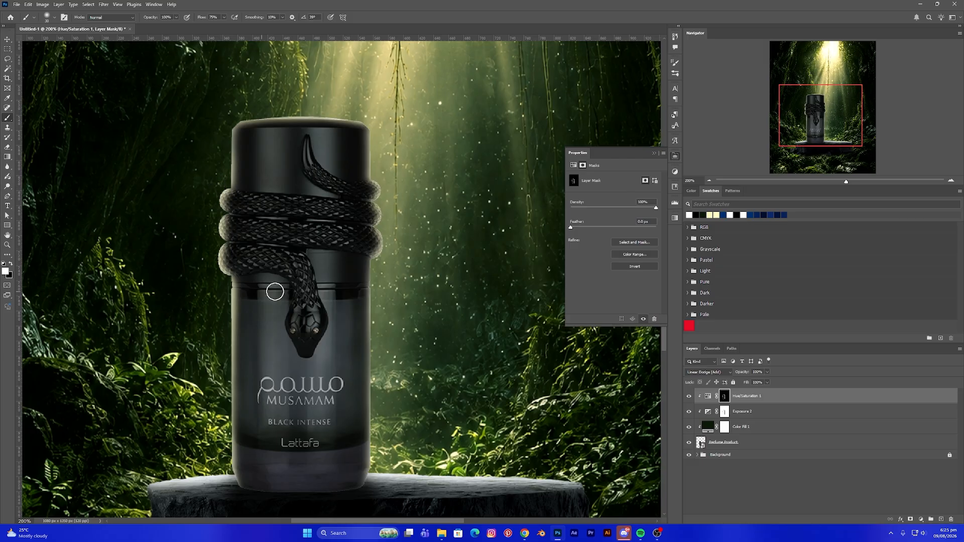
pyautogui.scroll(-2, 356, 301)
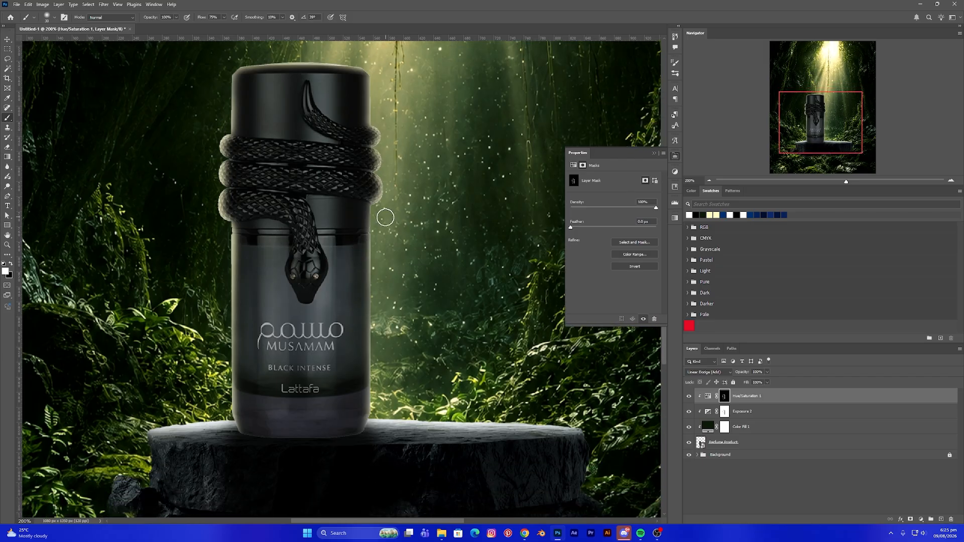
pyautogui.moveTo(379, 209); pyautogui.dragTo(372, 435)
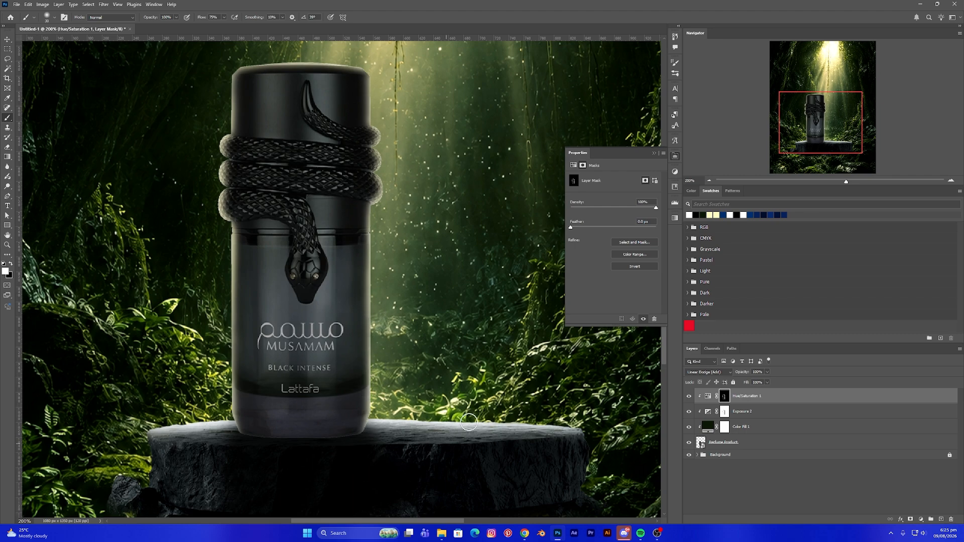
# - In the Hue/Saturation layer's blending options, raise the Blend If underlying layer's dark slider to about 70
pyautogui.click(8, 39)
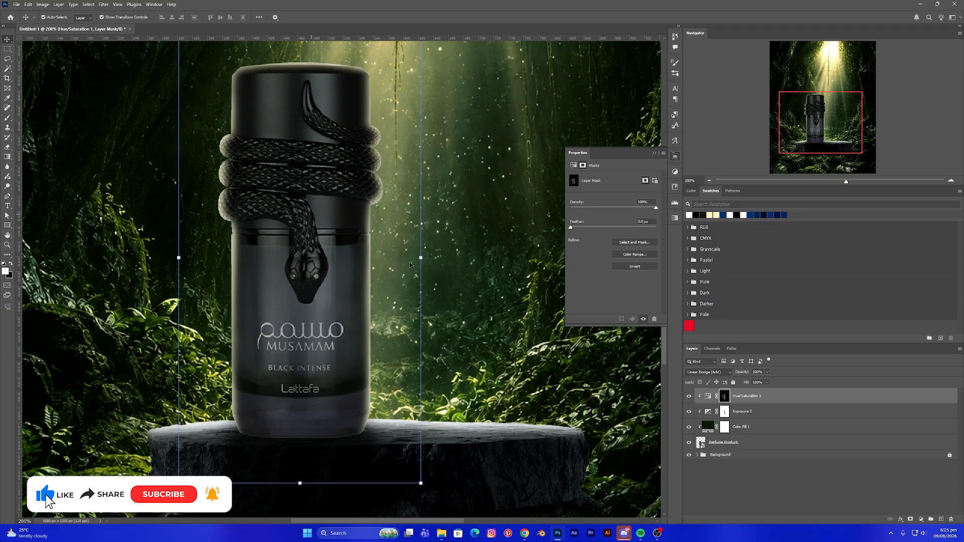
pyautogui.click(707, 395)
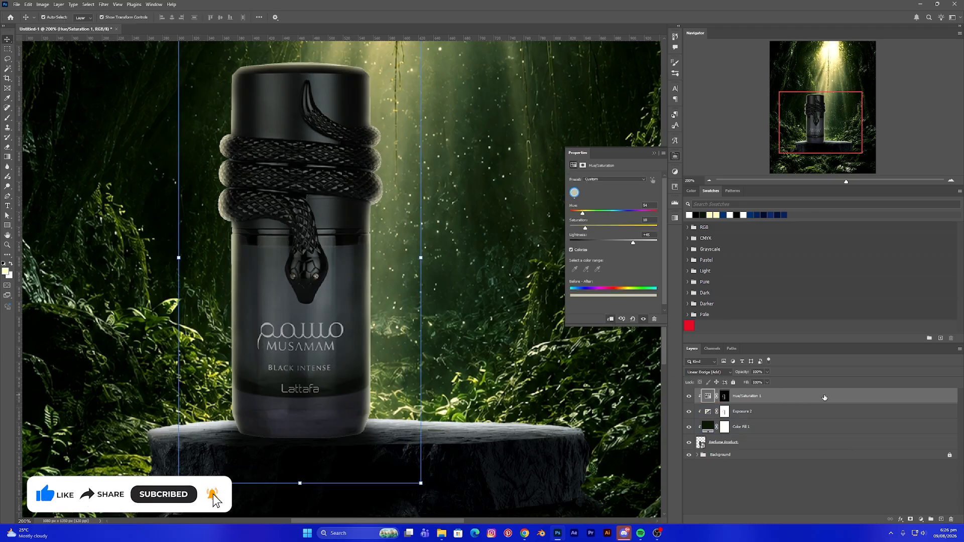
pyautogui.doubleClick(804, 399)
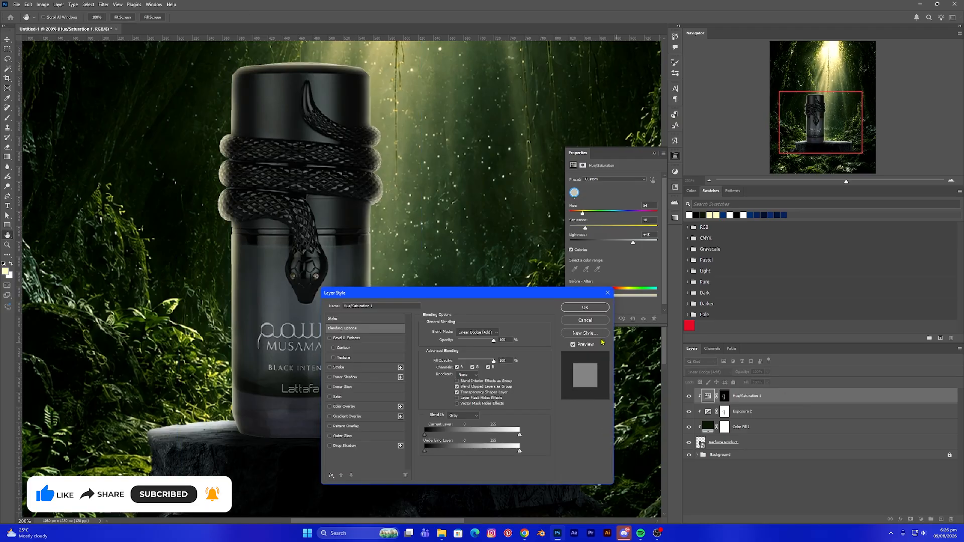
pyautogui.moveTo(507, 293); pyautogui.dragTo(549, 174)
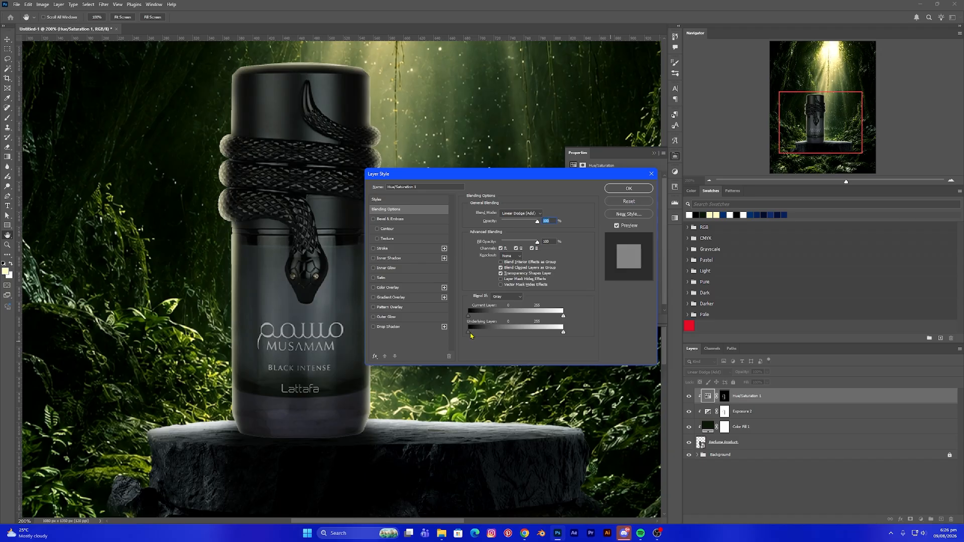
pyautogui.moveTo(474, 336); pyautogui.dragTo(493, 340)
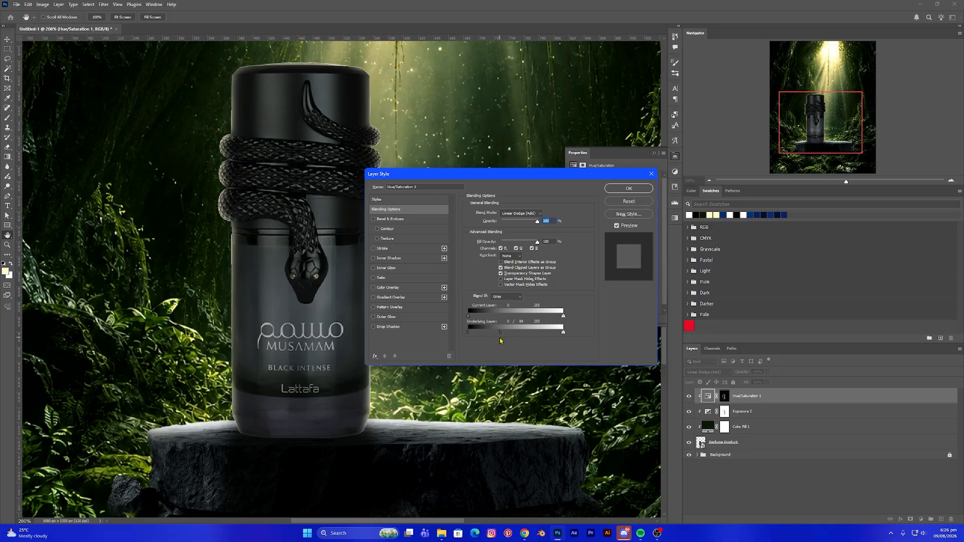
pyautogui.moveTo(500, 341); pyautogui.dragTo(495, 342)
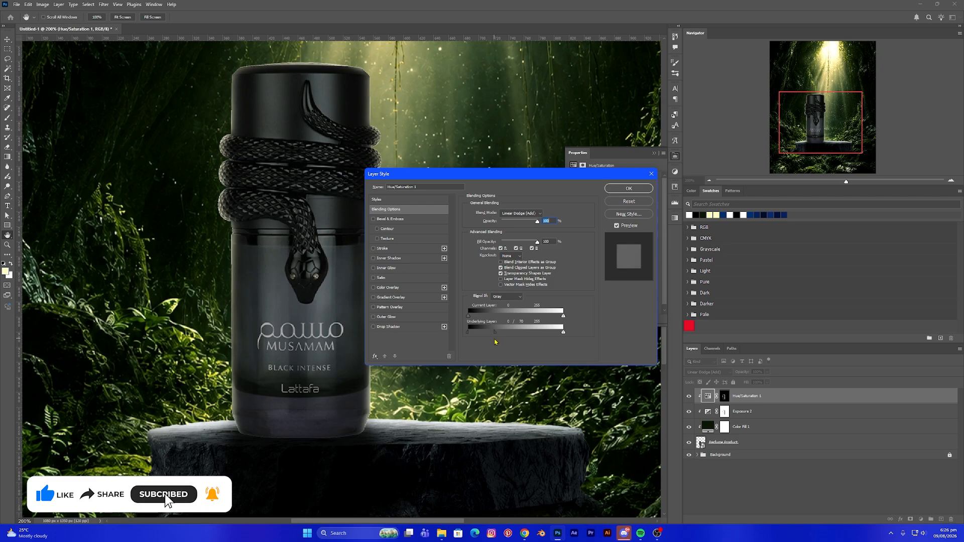
pyautogui.click(629, 189)
# - Close the Properties panel and view the whole composition at 100%
pyautogui.press('v')
pyautogui.hotkey('ctrl', '-')
pyautogui.hotkey('ctrl', '-')
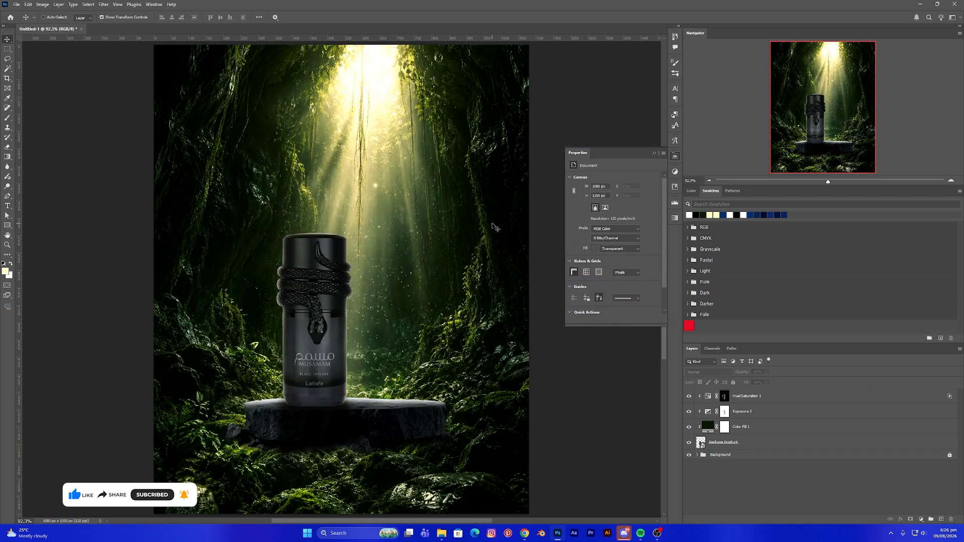
pyautogui.hotkey('ctrl', '+')
pyautogui.scroll(-3, 444, 234)
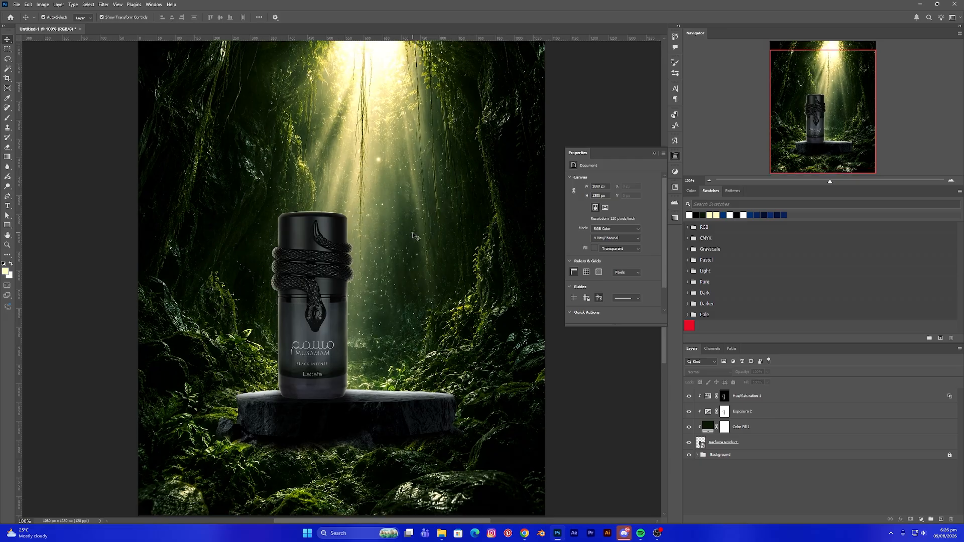
pyautogui.click(654, 155)
pyautogui.scroll(1, 436, 265)
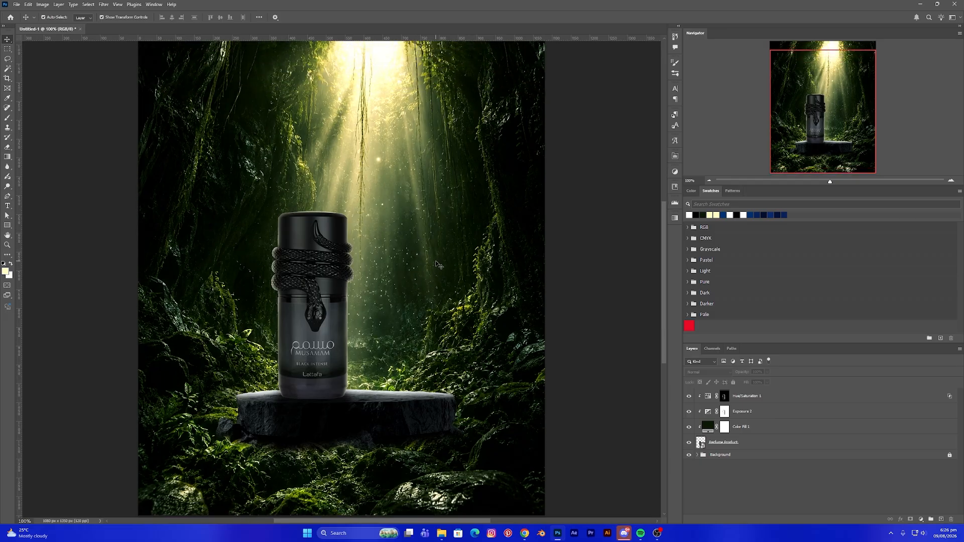
pyautogui.scroll(-2, 437, 264)
# - Group the perfume bottle layer with its three adjustment layers into a group named Perfume
pyautogui.click(768, 412)
pyautogui.click(769, 396)
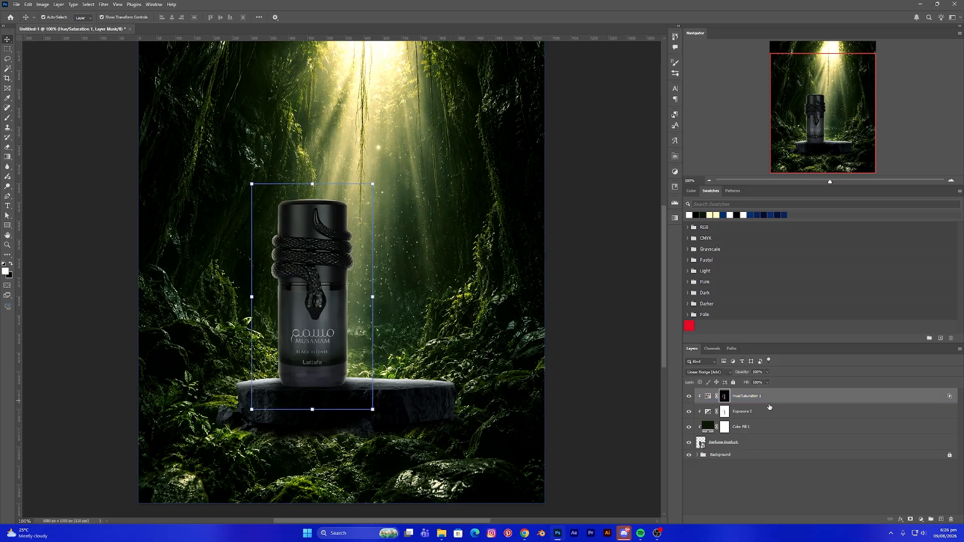
pyautogui.keyDown('ctrl'); pyautogui.click(765, 412); pyautogui.keyUp('ctrl')
pyautogui.keyDown('ctrl'); pyautogui.click(752, 431); pyautogui.keyUp('ctrl')
pyautogui.keyDown('ctrl'); pyautogui.click(744, 444); pyautogui.keyUp('ctrl')
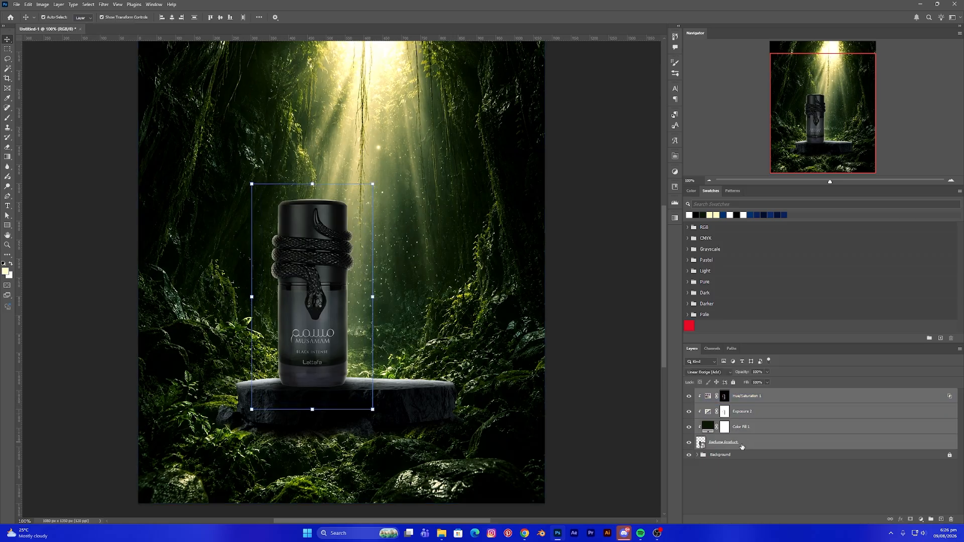
pyautogui.hotkey('ctrl', 'g')
pyautogui.doubleClick(716, 393)
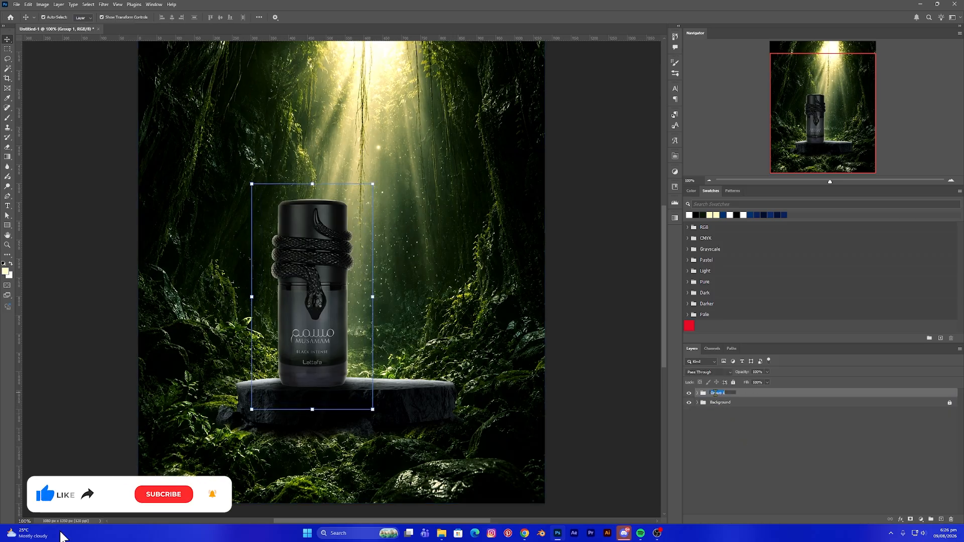
pyautogui.write('Parfume')
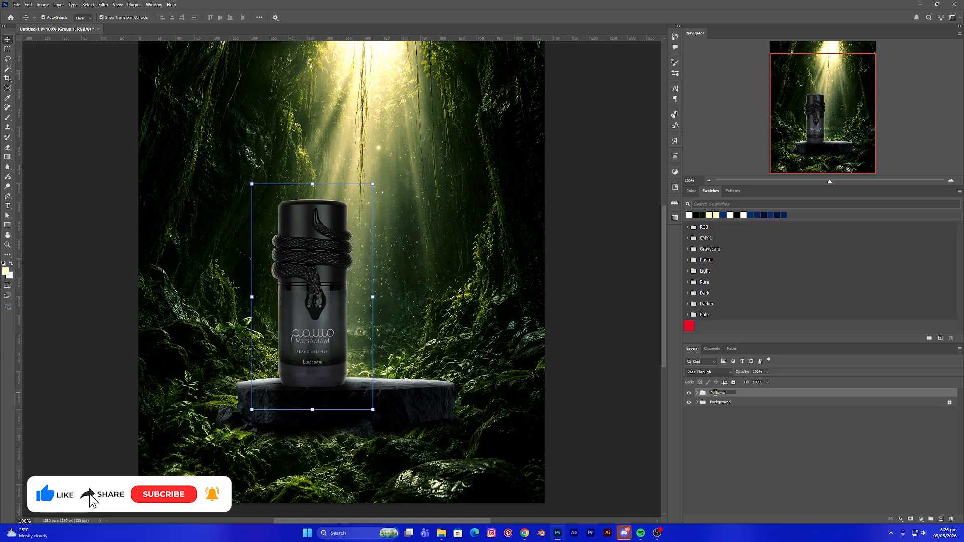
pyautogui.press('Return')
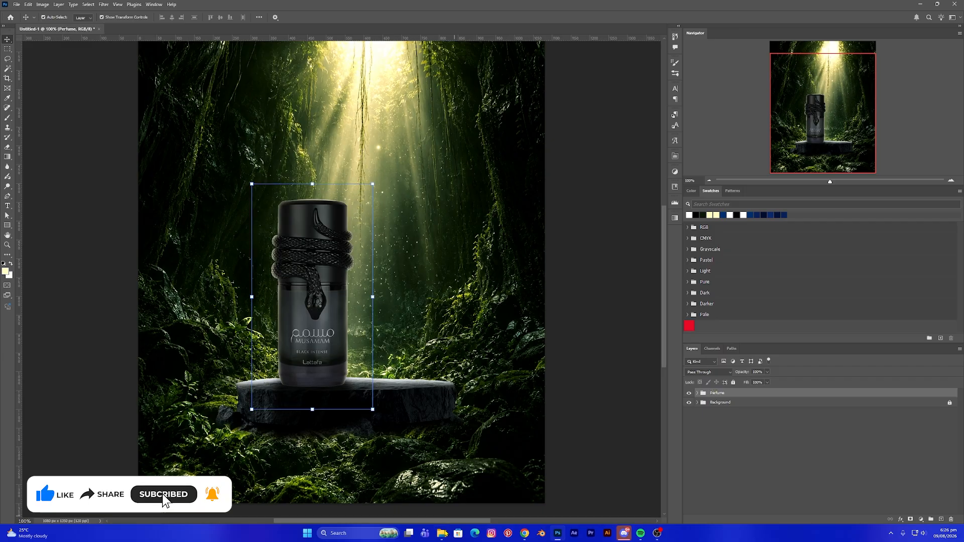
# - Bring the Serpent image from the file explorer into the document and place it on the podium beside the bottle
pyautogui.click(442, 539)
pyautogui.click(824, 150)
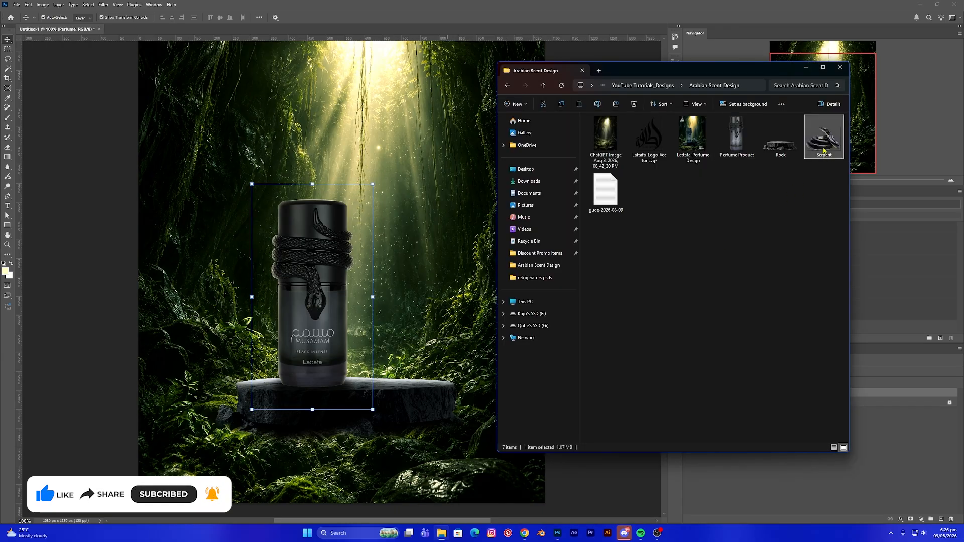
pyautogui.moveTo(824, 147); pyautogui.dragTo(490, 324)
pyautogui.moveTo(546, 273); pyautogui.dragTo(438, 356)
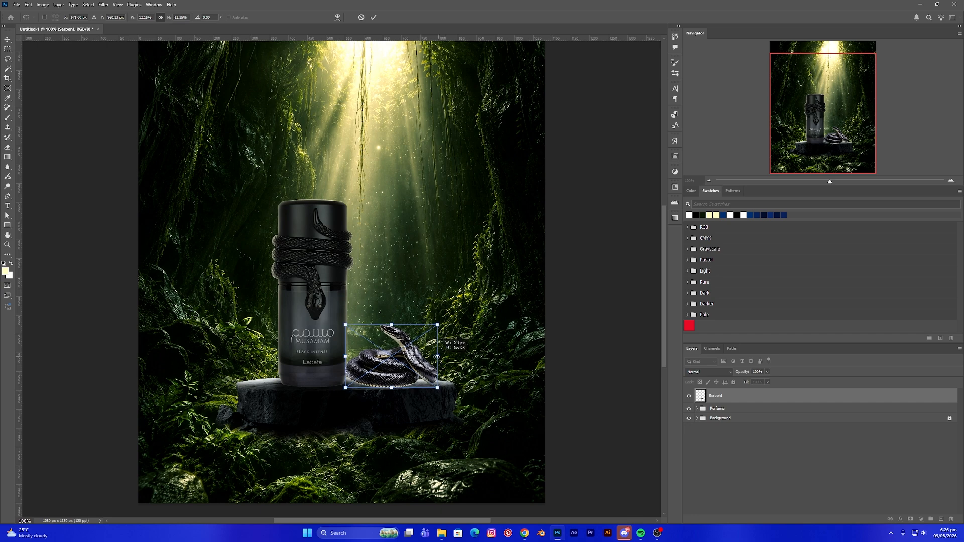
pyautogui.hotkey('ctrl', 'z')
pyautogui.press('Return')
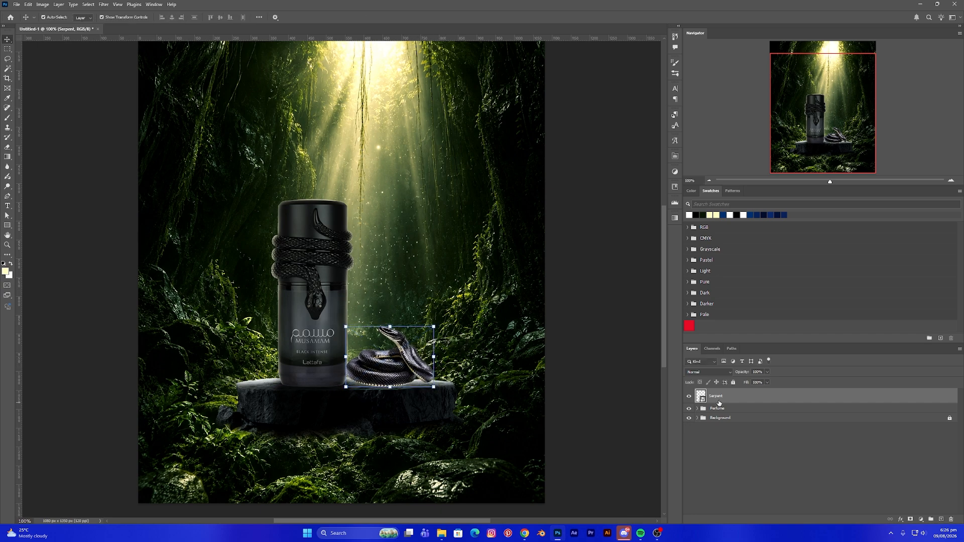
# - Move the Serpent layer below the Perfume group and scale the serpent down slightly
pyautogui.moveTo(719, 403); pyautogui.dragTo(718, 414)
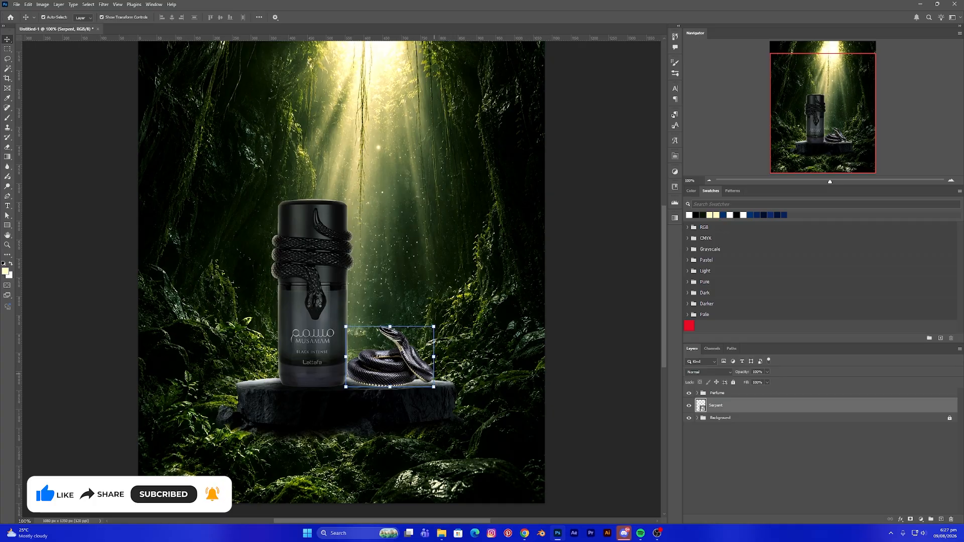
pyautogui.hotkey('ctrl', 't')
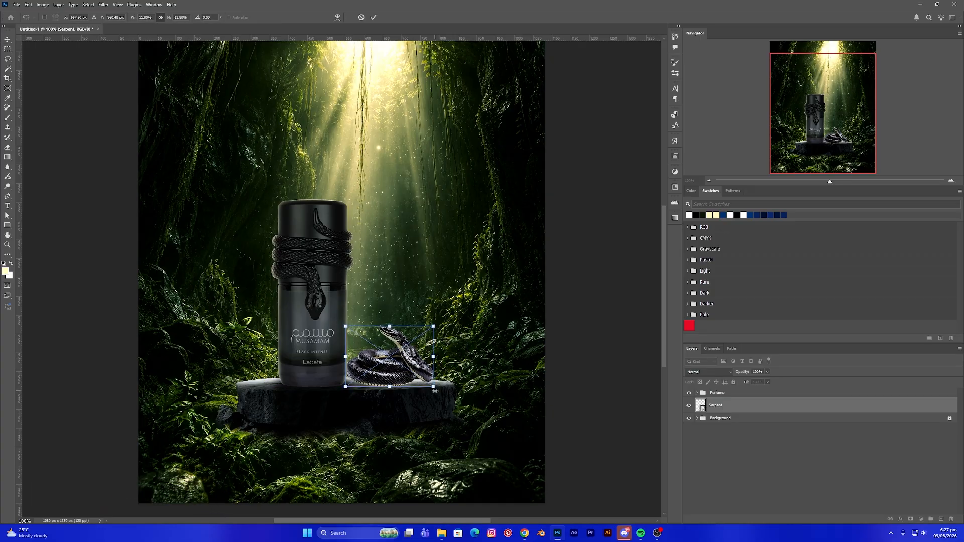
pyautogui.moveTo(435, 391)
pyautogui.mouseDown()
pyautogui.moveTo(444, 393)
pyautogui.moveTo(431, 388)
pyautogui.mouseUp()
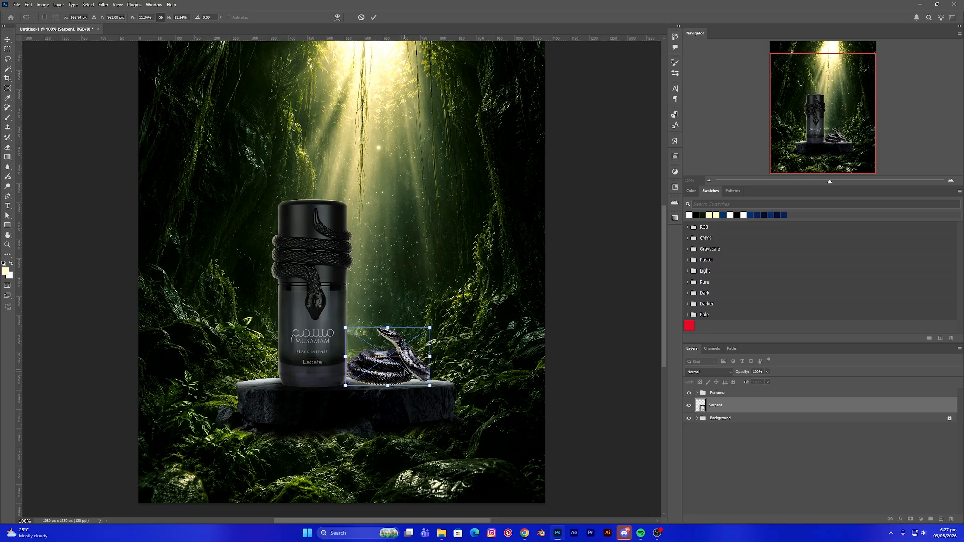
pyautogui.press('Return')
# - Expand the Perfume group, duplicate the Color Fill 1 layer above the Serpent layer and clip it to the serpent
pyautogui.click(697, 394)
pyautogui.click(763, 406)
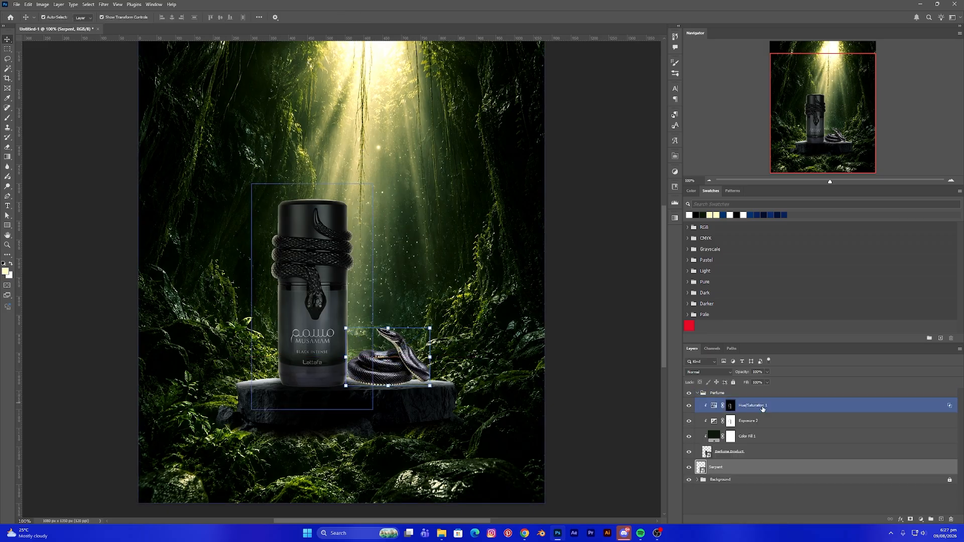
pyautogui.click(772, 423)
pyautogui.click(764, 438)
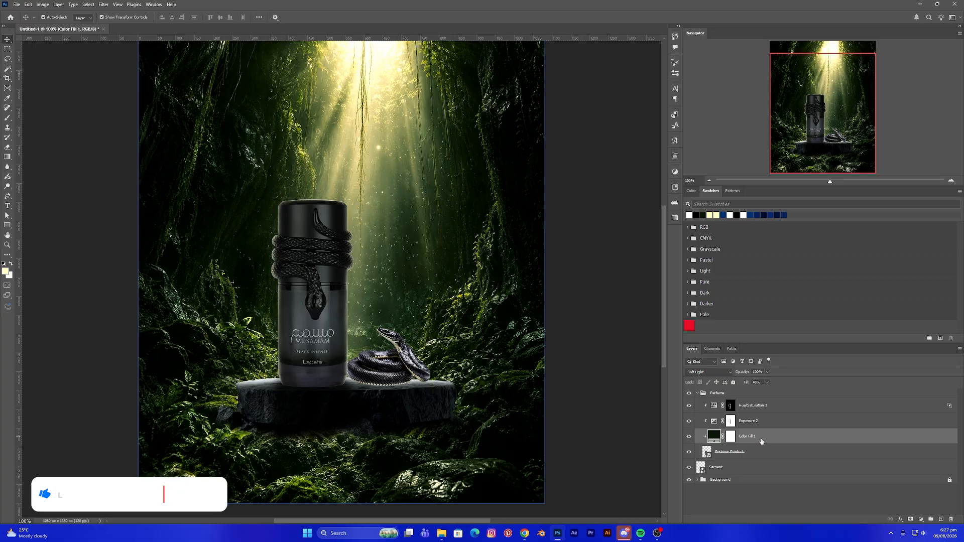
pyautogui.moveTo(762, 442); pyautogui.dragTo(764, 465)
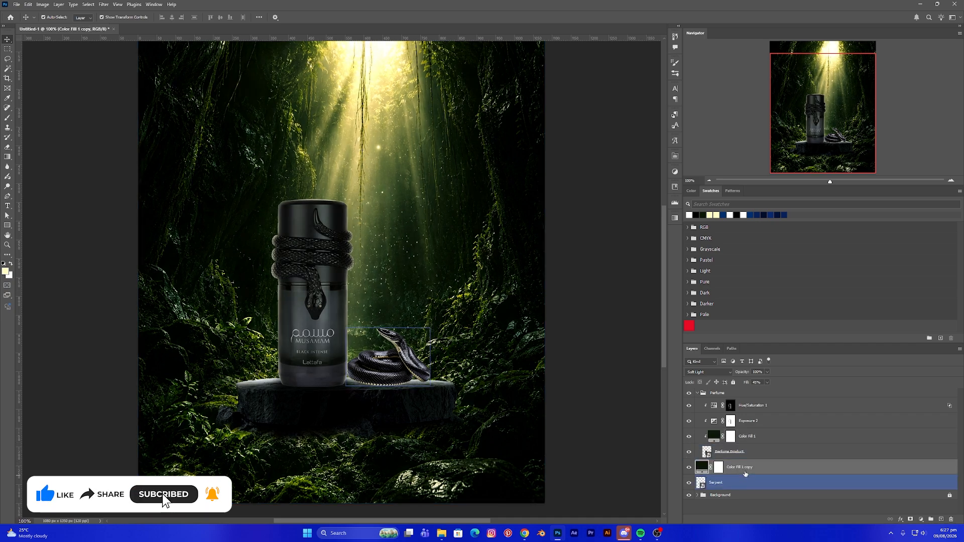
pyautogui.rightClick(769, 469)
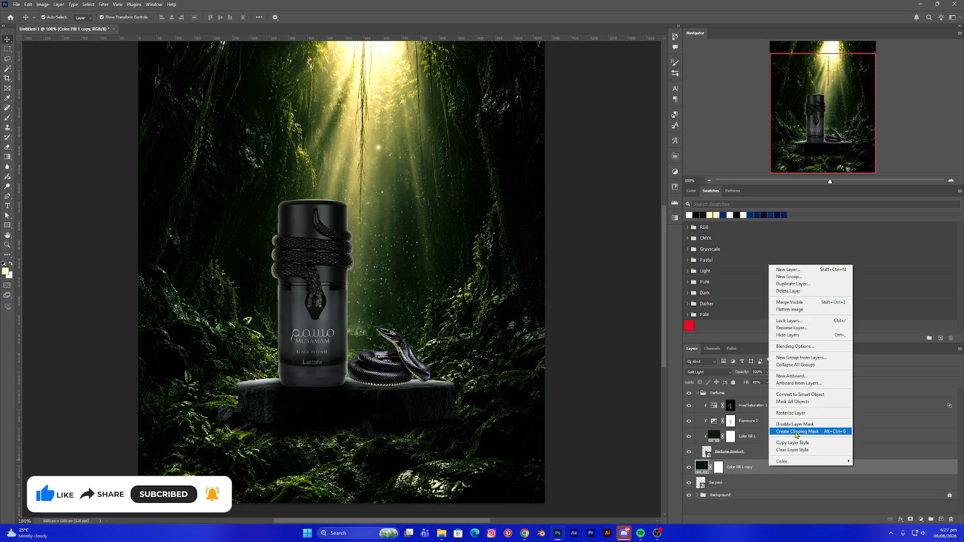
pyautogui.click(796, 431)
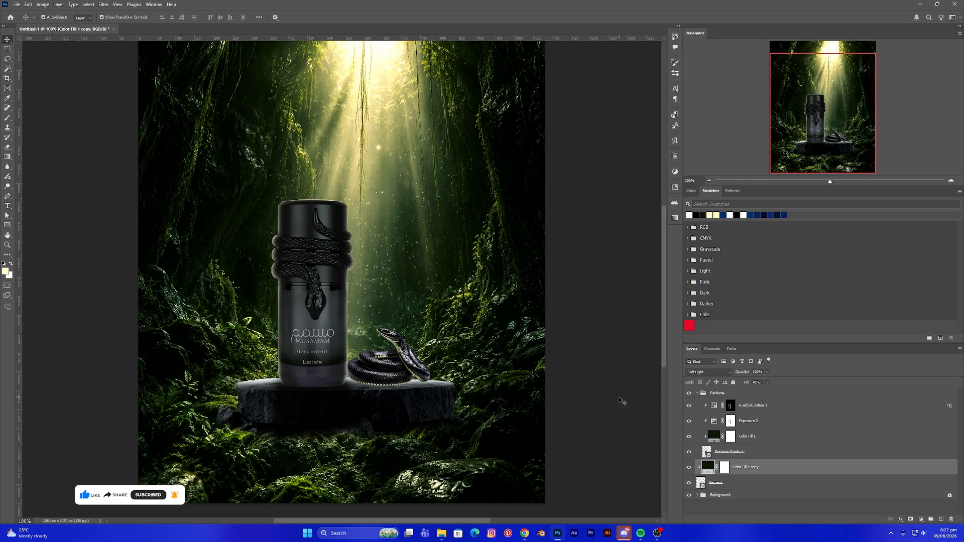
pyautogui.click(690, 469)
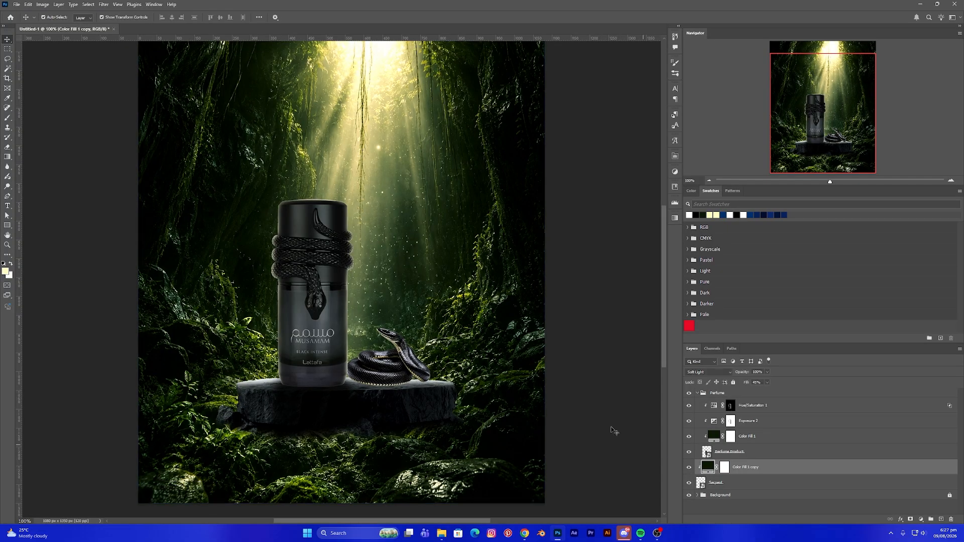
# - Duplicate the Exposure 2 adjustment layer above Color Fill 1 copy and clip it to the serpent
pyautogui.click(759, 451)
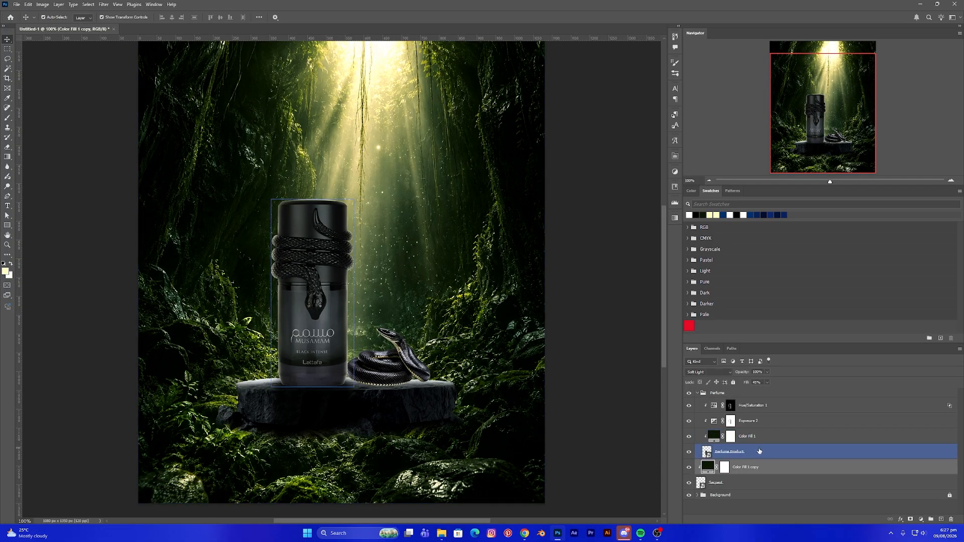
pyautogui.click(768, 424)
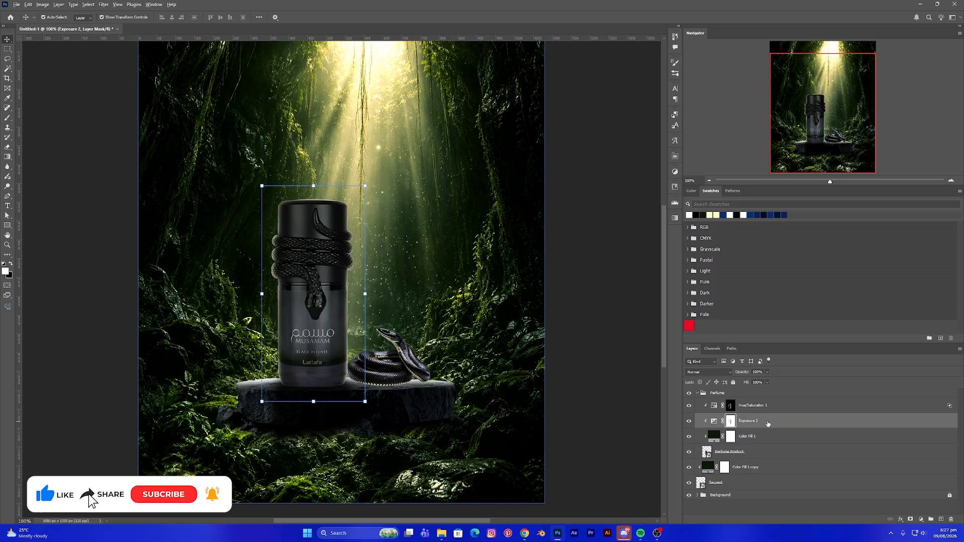
pyautogui.moveTo(770, 424); pyautogui.dragTo(768, 459)
pyautogui.rightClick(776, 473)
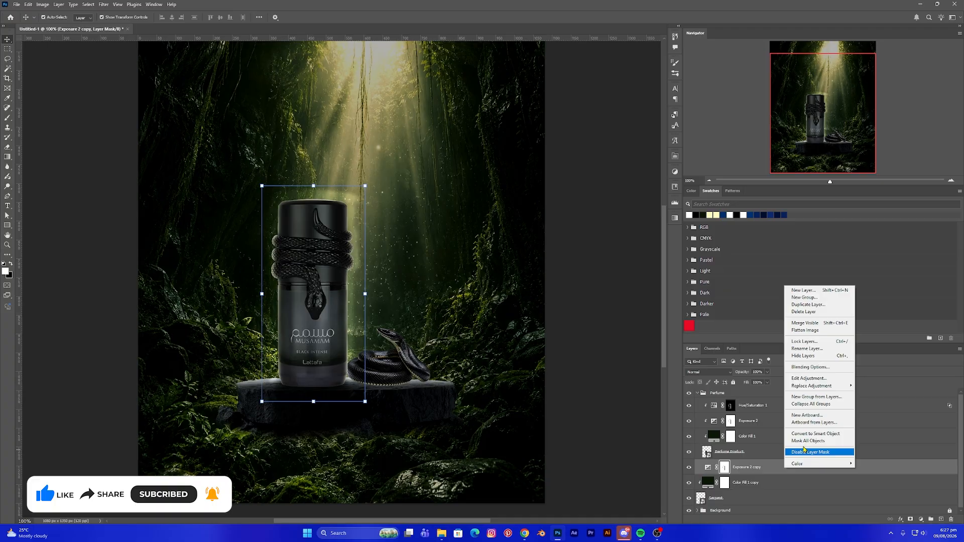
pyautogui.click(752, 479)
pyautogui.click(708, 467)
pyautogui.rightClick(779, 467)
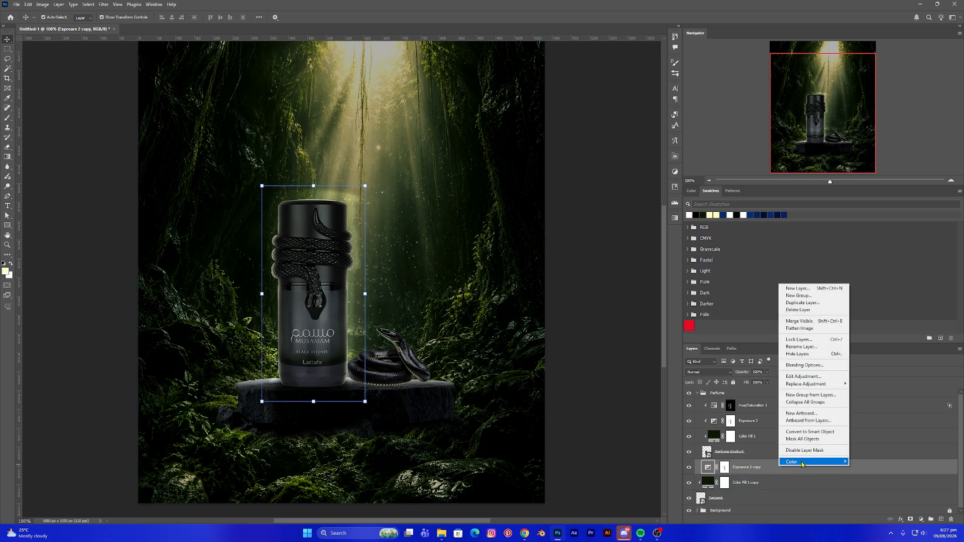
pyautogui.click(767, 478)
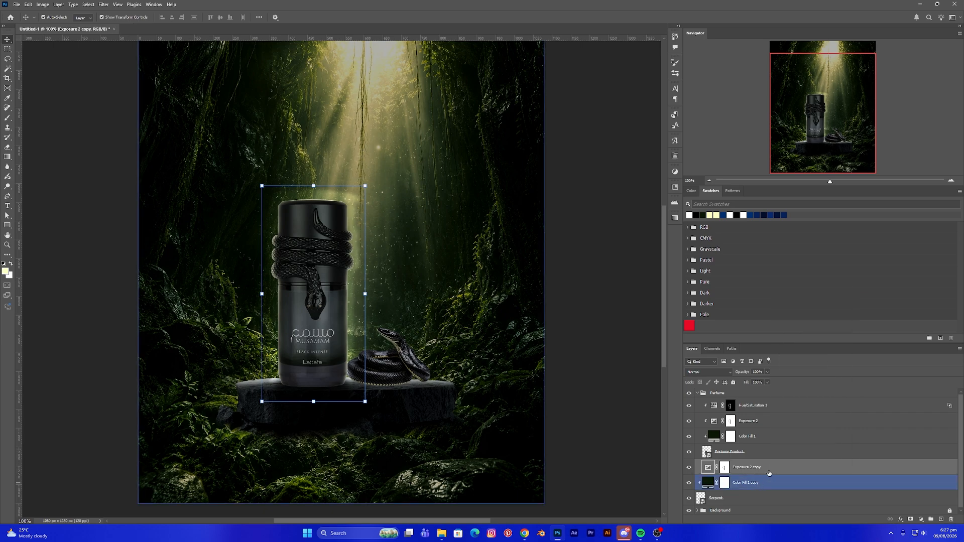
pyautogui.moveTo(764, 468)
pyautogui.mouseDown()
pyautogui.moveTo(750, 473)
pyautogui.moveTo(759, 474)
pyautogui.mouseUp()
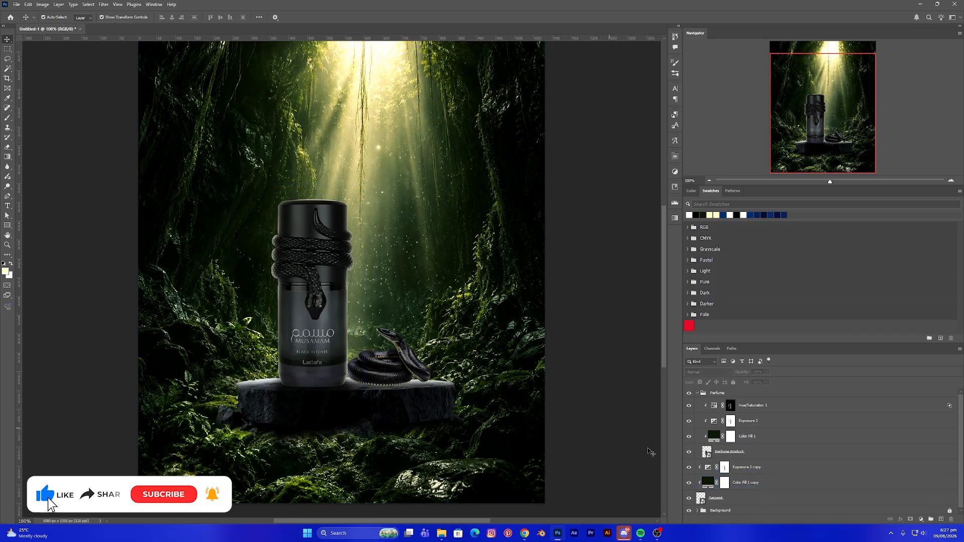
# - Select the Exposure 2 copy layer mask and fill it with the foreground colour
pyautogui.click(707, 473)
pyautogui.click(725, 468)
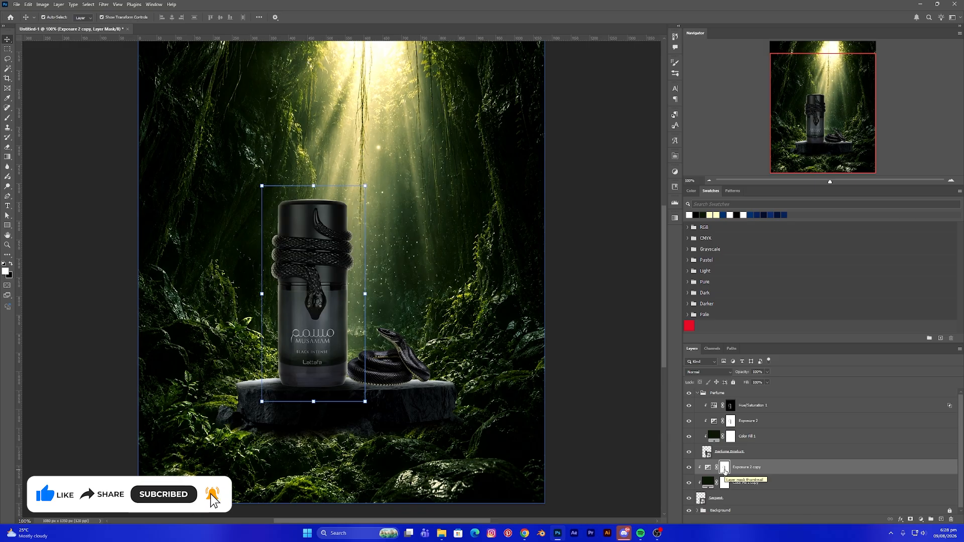
pyautogui.hotkey('alt', 'BackSpace')
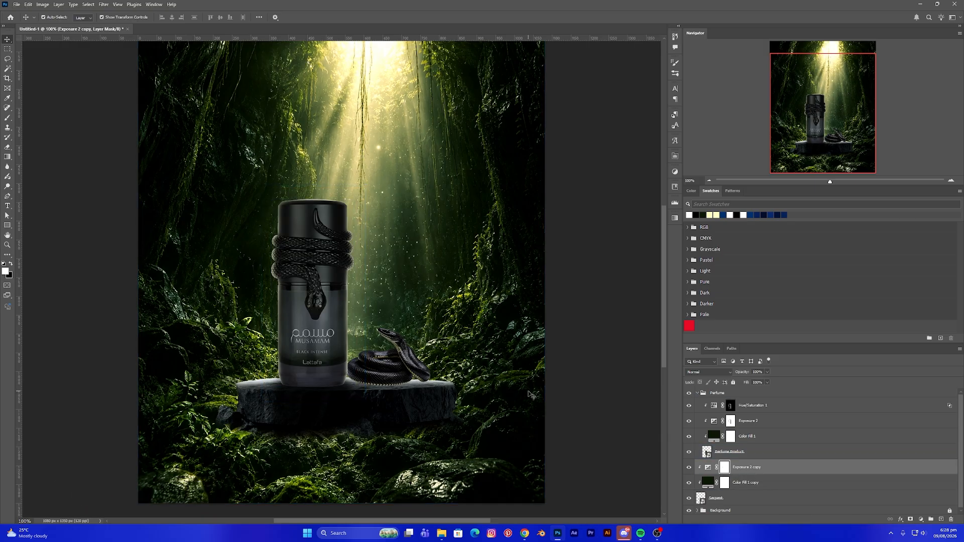
# - Zoom in on the serpent with a resized Brush tool and toggle the Exposure 2 copy layer off and on to compare
pyautogui.hotkey('ctrl', '+')
pyautogui.hotkey('ctrl', '+')
pyautogui.moveTo(501, 387); pyautogui.dragTo(423, 161)
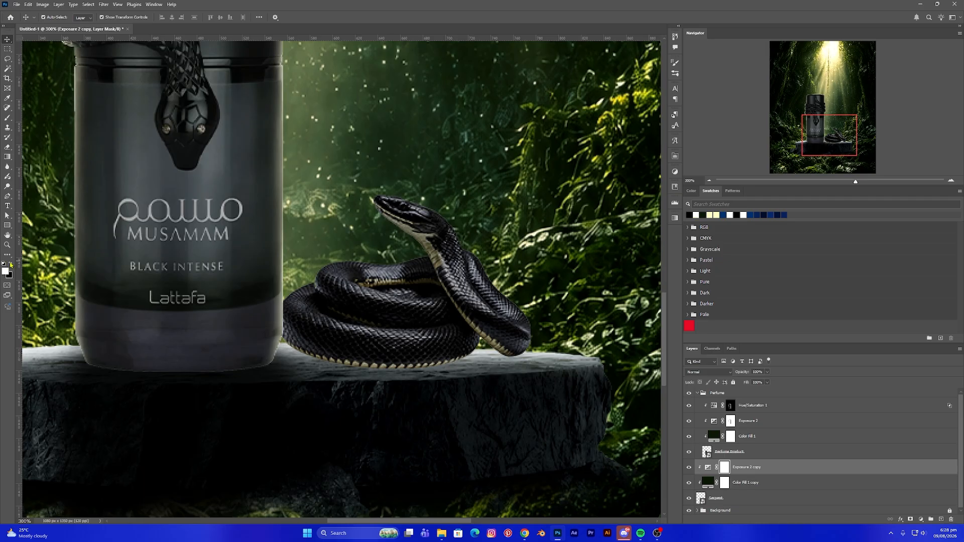
pyautogui.click(8, 117)
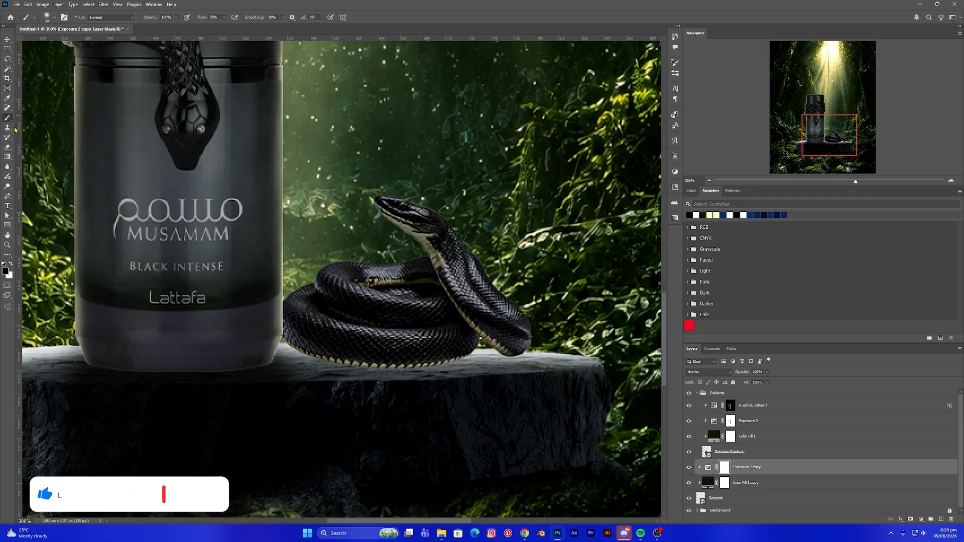
pyautogui.scroll(1, 452, 232)
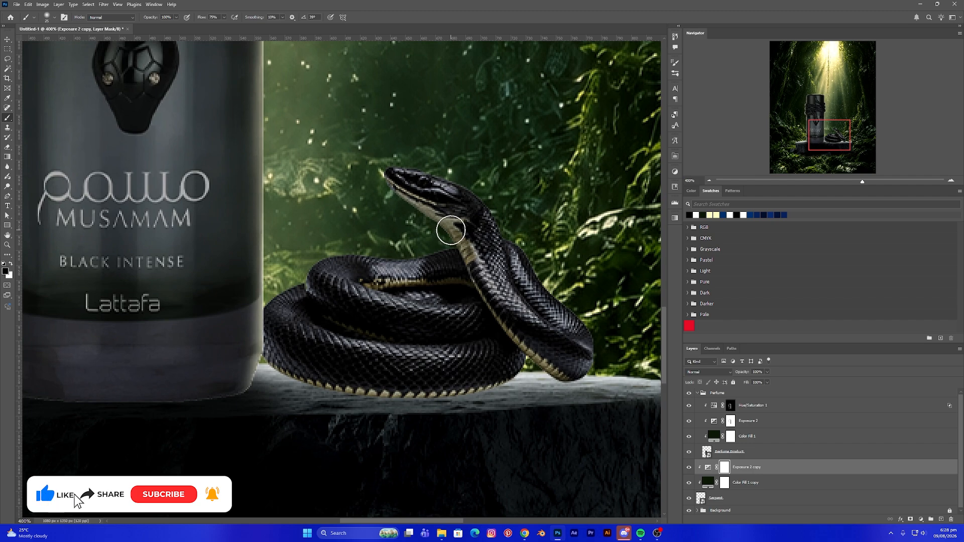
pyautogui.press(']')
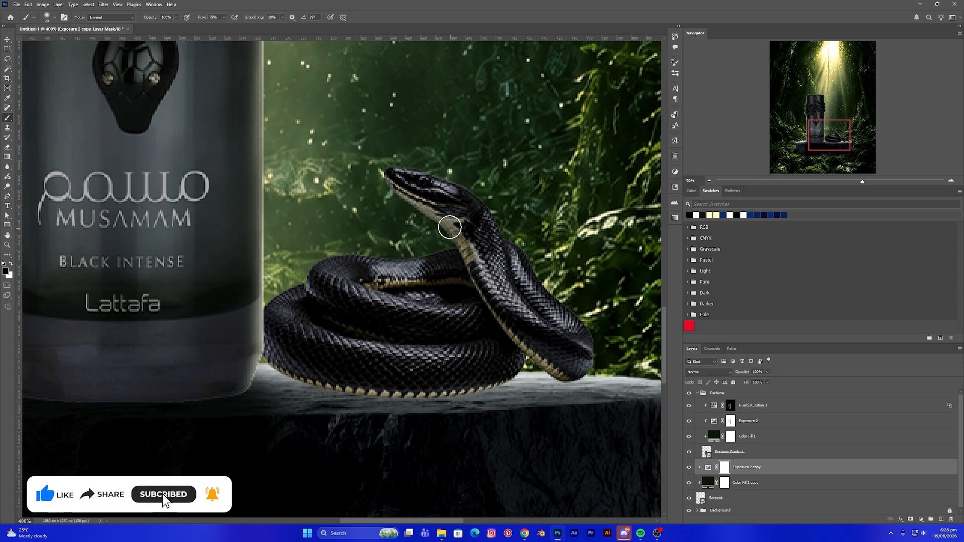
pyautogui.press('[')
pyautogui.press('[')
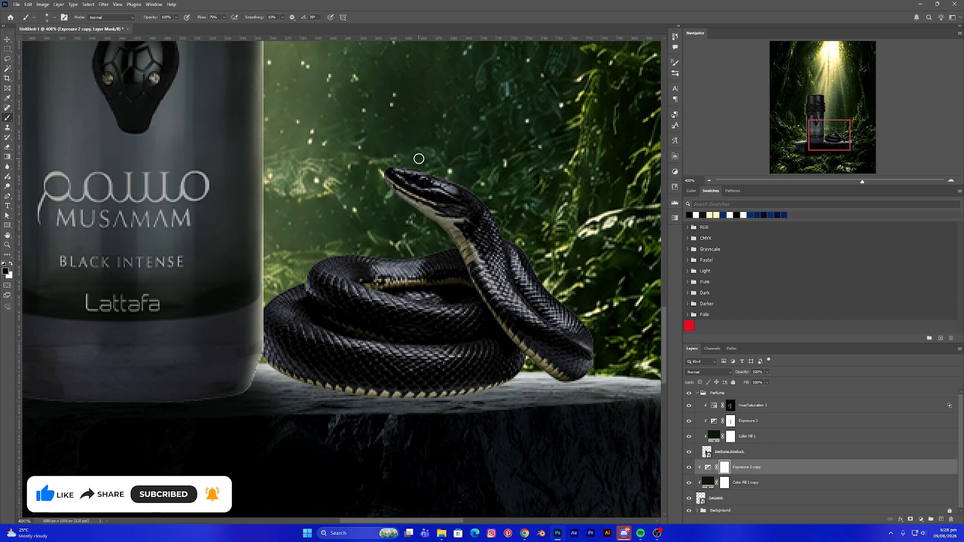
pyautogui.press(']')
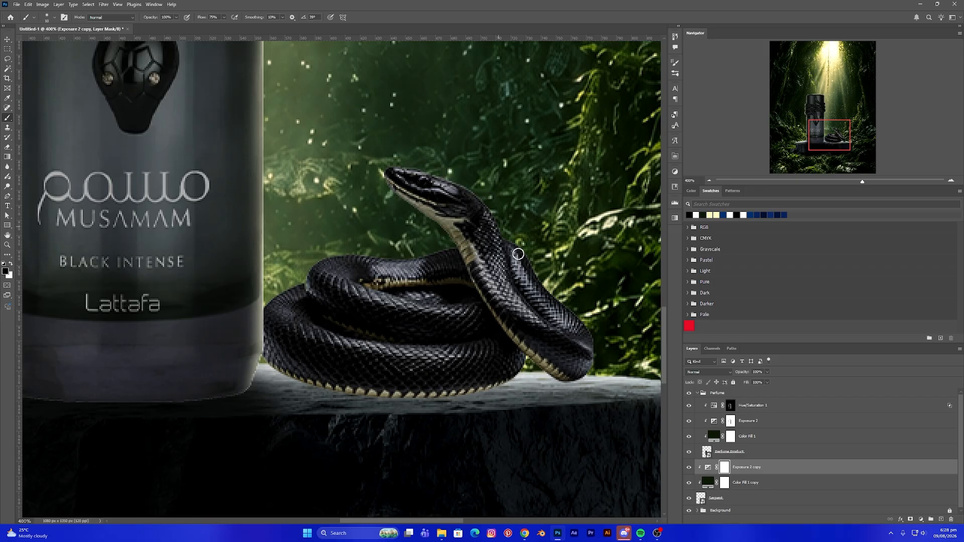
pyautogui.click(689, 468)
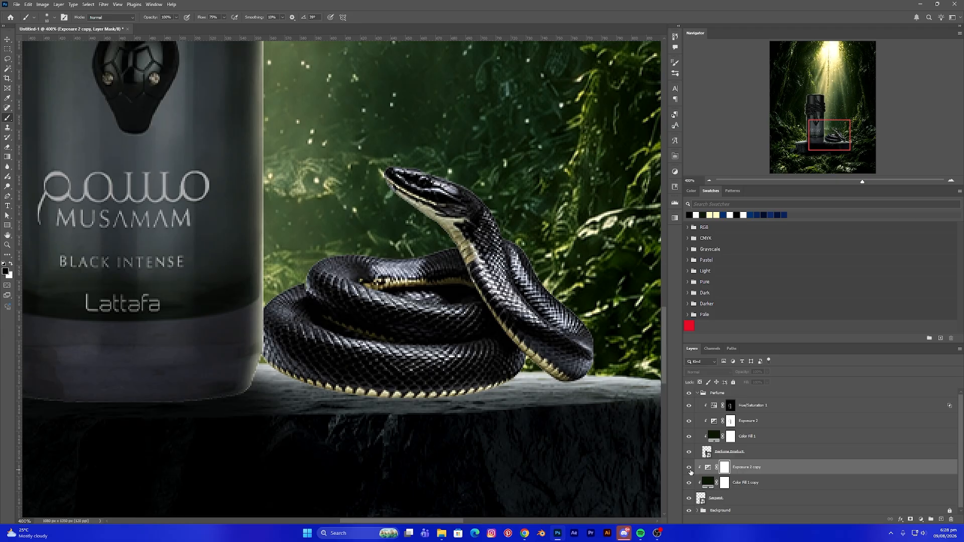
pyautogui.click(689, 468)
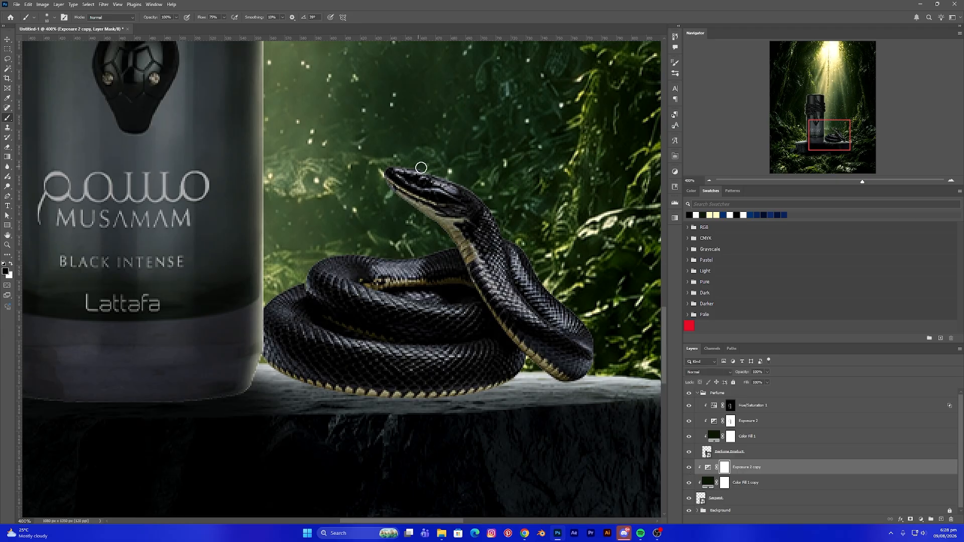
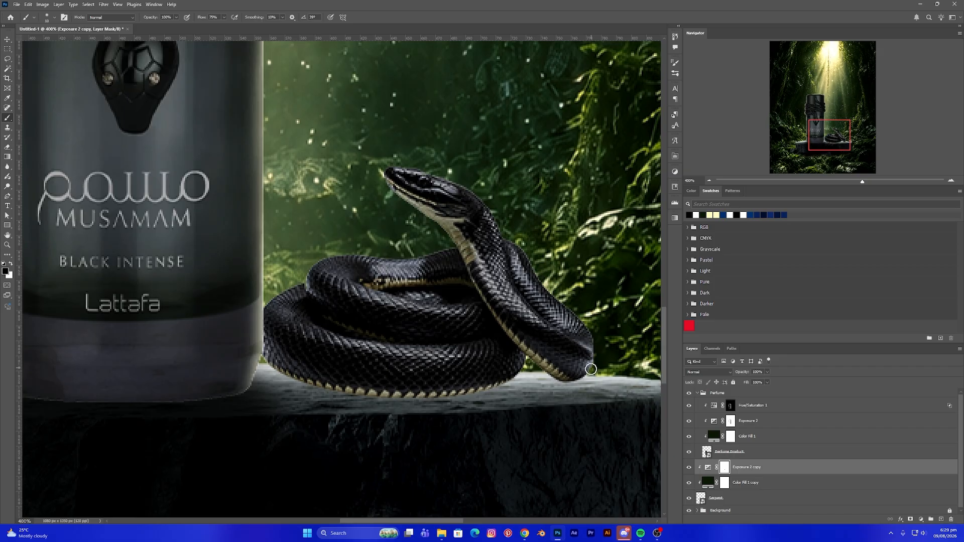
# - Collapse the Perfume group and add a clipped Hue/Saturation adjustment layer above the serpent's Exposure 2 copy layer
pyautogui.click(8, 40)
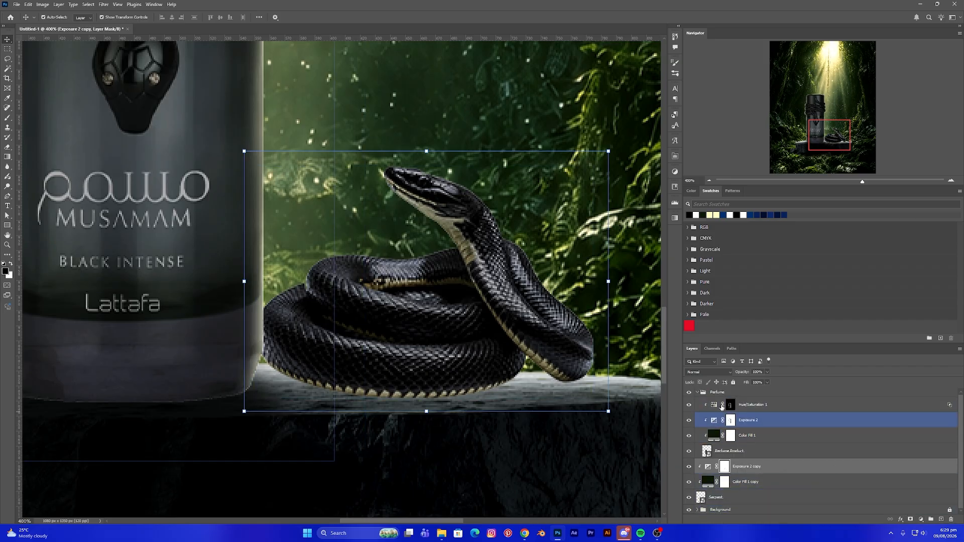
pyautogui.click(697, 392)
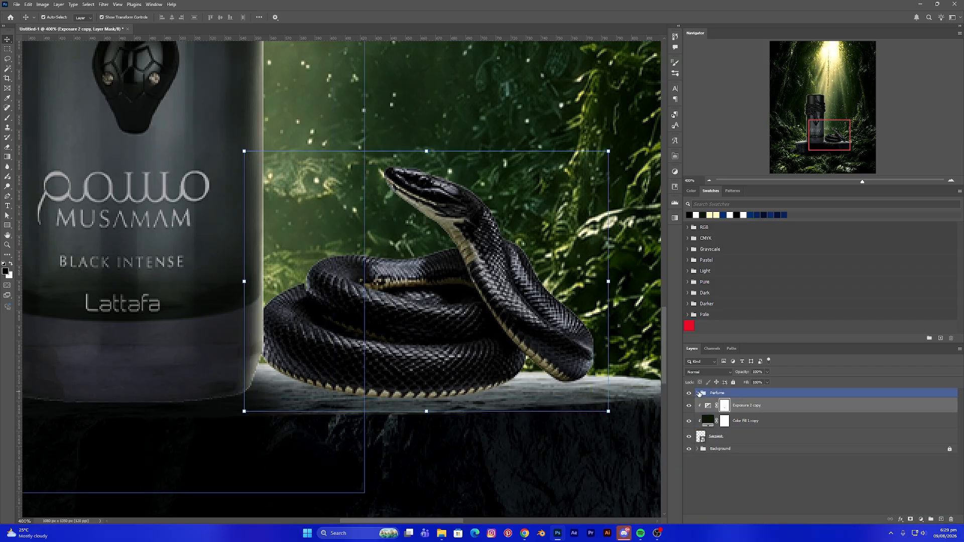
pyautogui.click(921, 519)
pyautogui.click(921, 444)
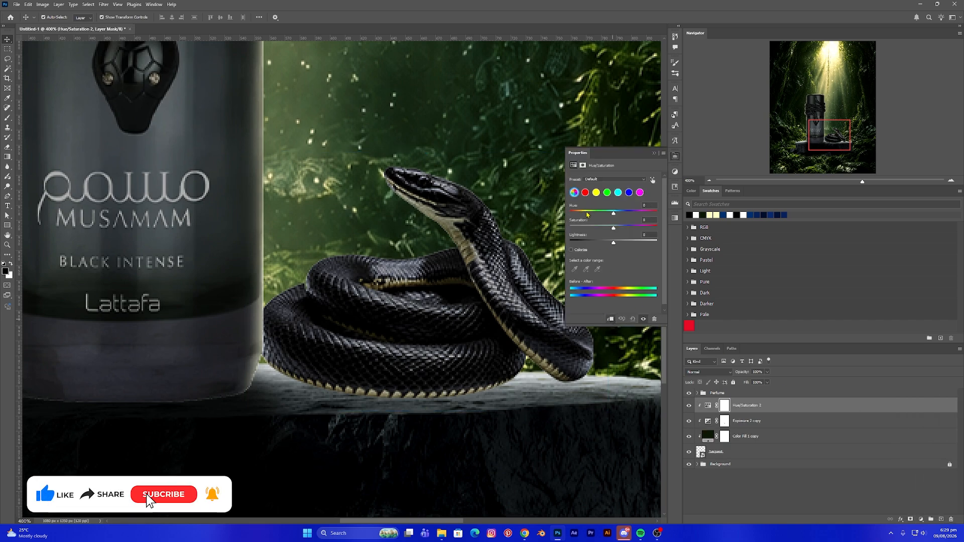
# - Enable Colorize and set the Hue/Saturation to about hue 34, saturation 17 and lightness +45
pyautogui.click(571, 250)
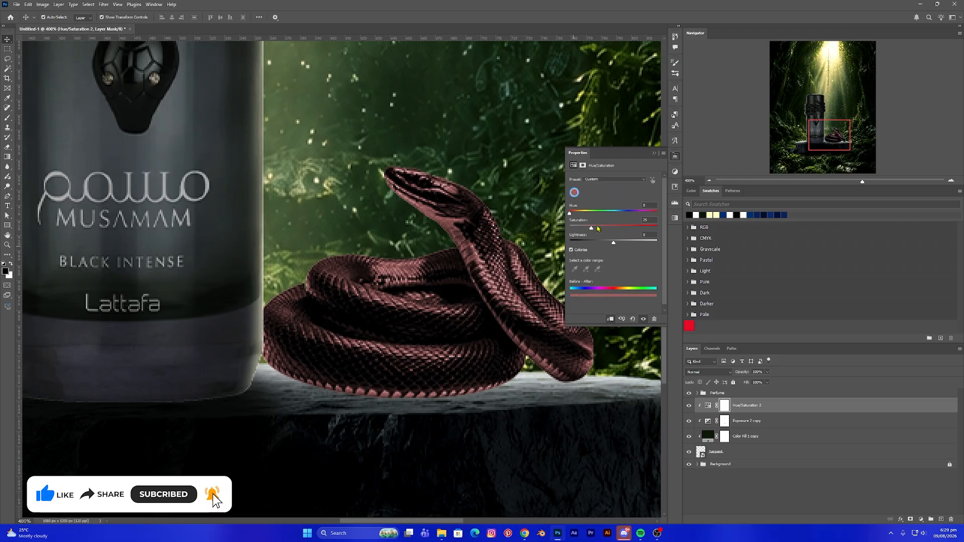
pyautogui.moveTo(573, 216); pyautogui.dragTo(584, 216)
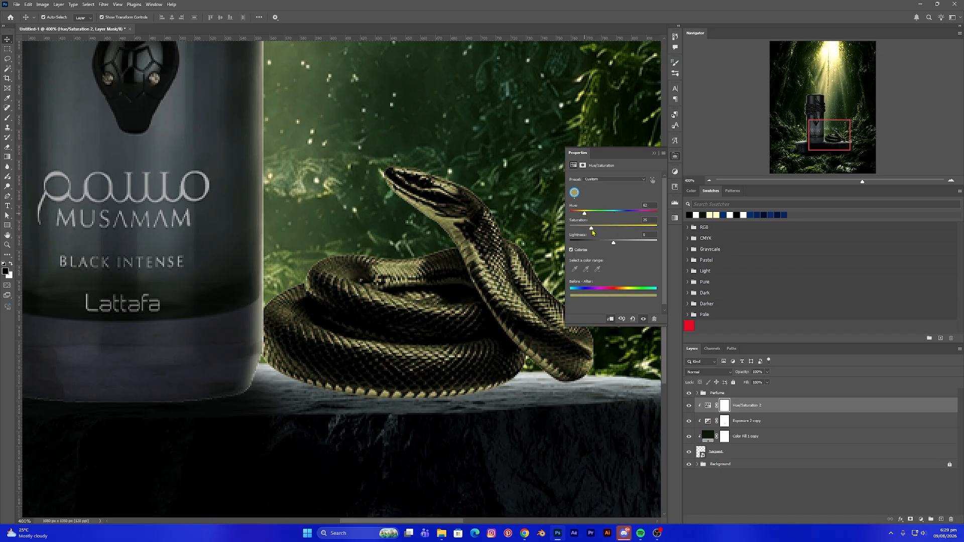
pyautogui.moveTo(583, 217); pyautogui.dragTo(634, 247)
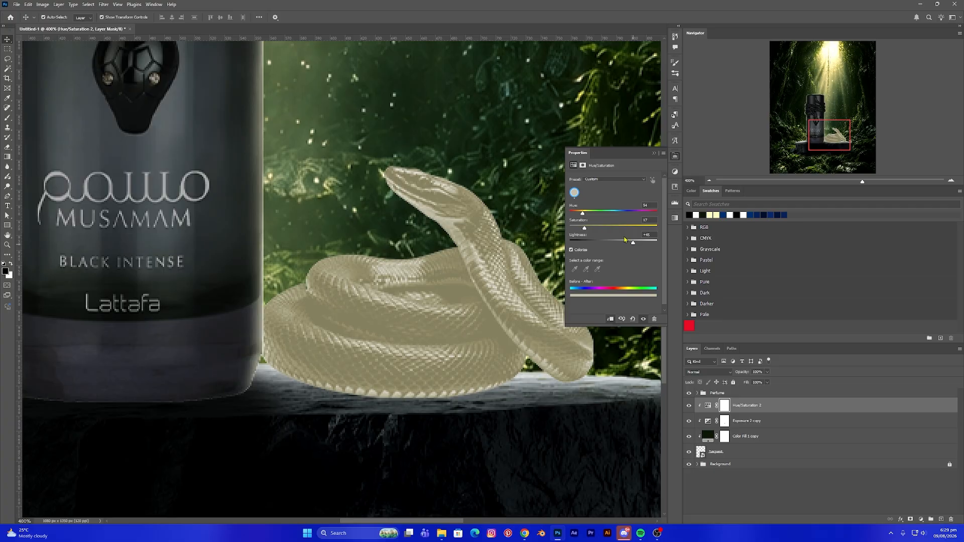
pyautogui.moveTo(583, 217)
pyautogui.mouseDown()
pyautogui.moveTo(586, 231)
pyautogui.moveTo(583, 216)
pyautogui.mouseUp()
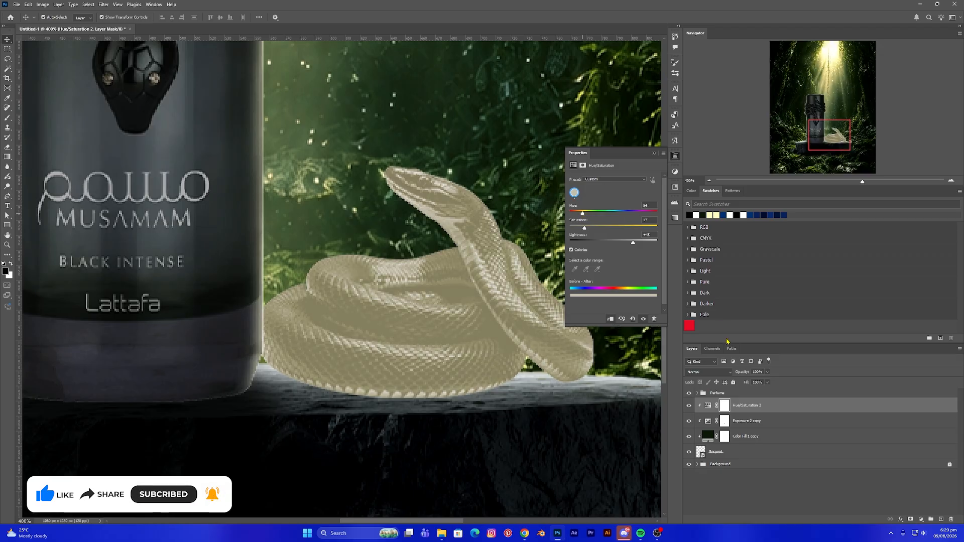
# - Set the Hue/Saturation 2 layer's blend mode to Linear Dodge (Add) and invert its mask to black
pyautogui.click(708, 406)
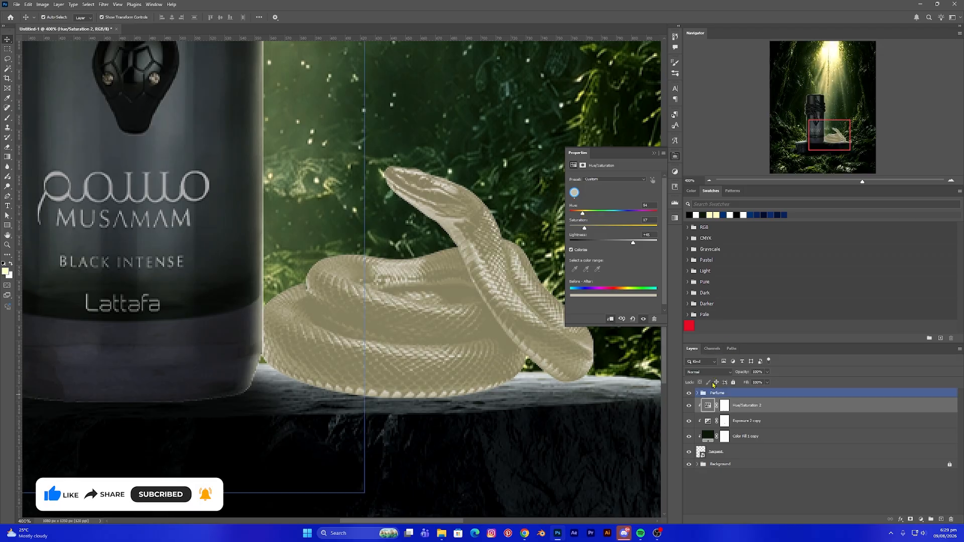
pyautogui.click(707, 372)
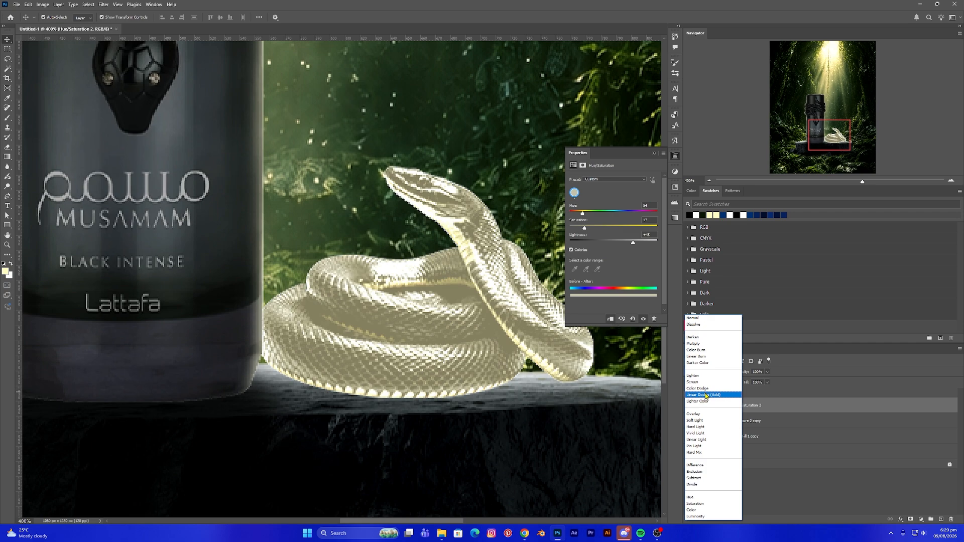
pyautogui.click(706, 394)
pyautogui.click(724, 408)
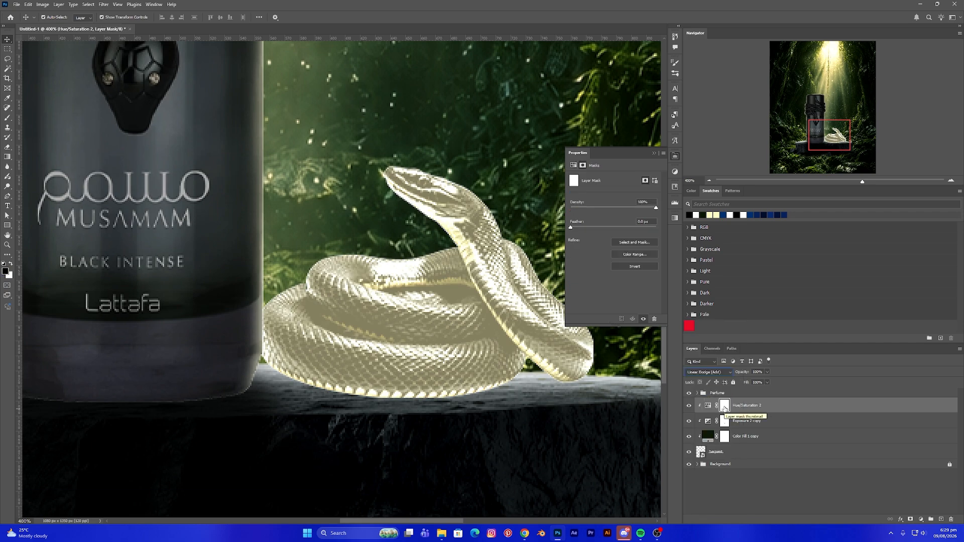
pyautogui.hotkey('ctrl', 'i')
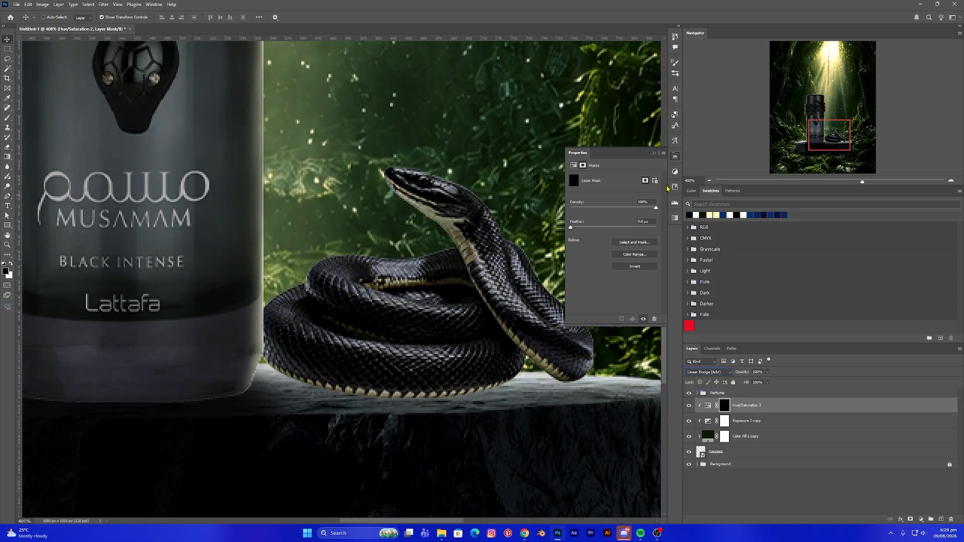
# - Paint white with the Brush tool on the Hue/Saturation 2 mask along the serpent's head and upper coils to add highlights
pyautogui.hotkey('ctrl', '-')
pyautogui.hotkey('ctrl', '-')
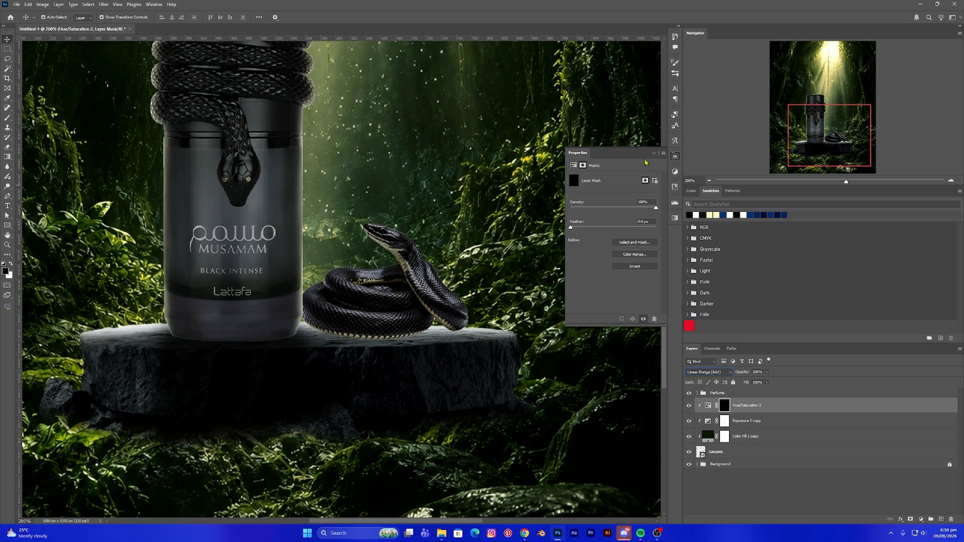
pyautogui.click(653, 152)
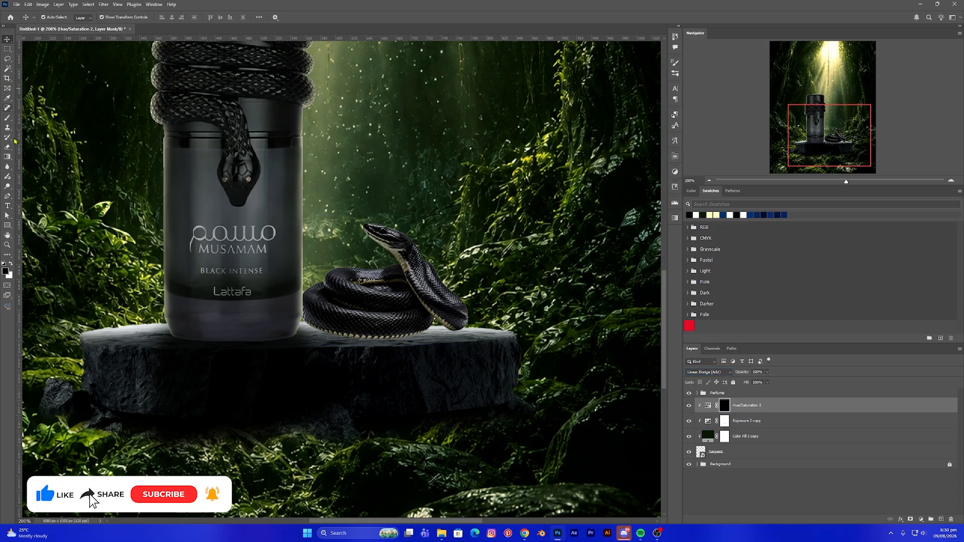
pyautogui.click(7, 117)
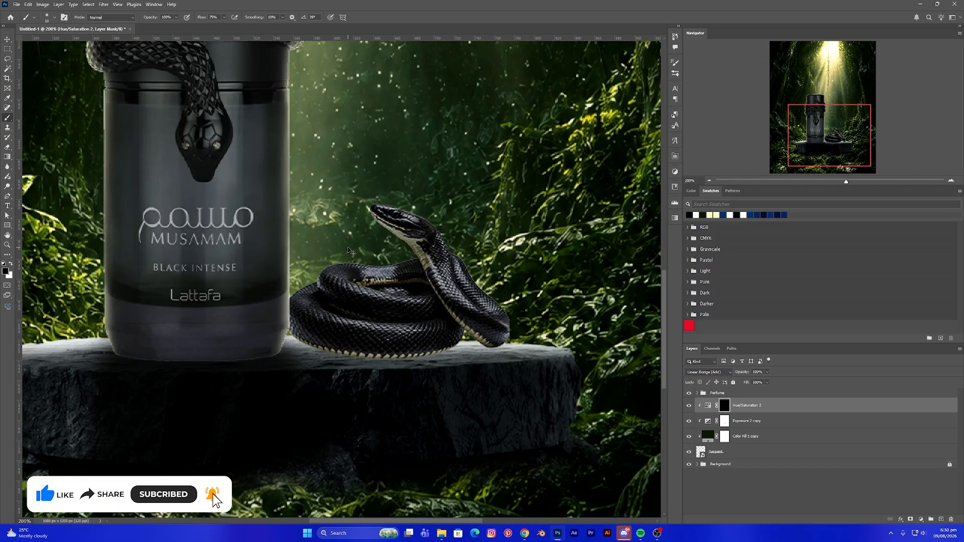
pyautogui.scroll(3, 348, 249)
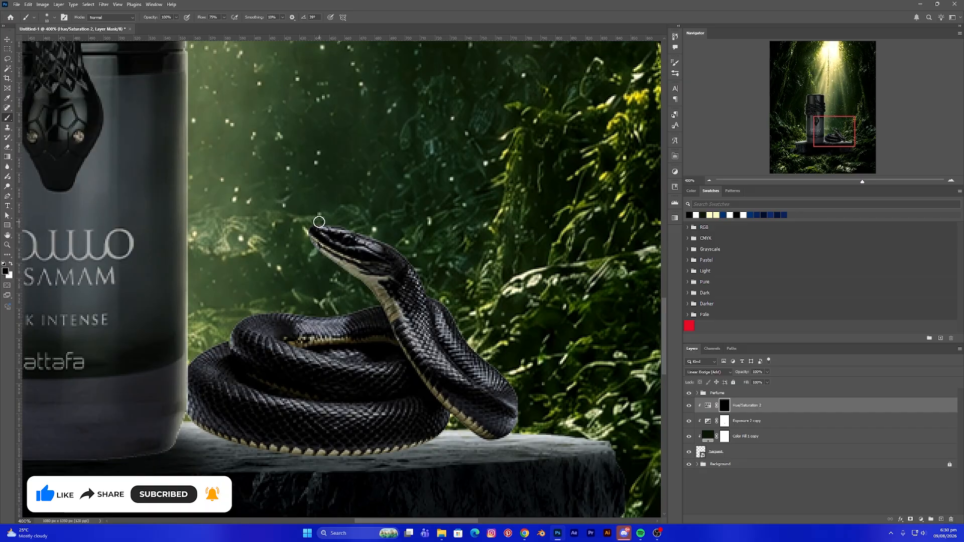
pyautogui.click(10, 265)
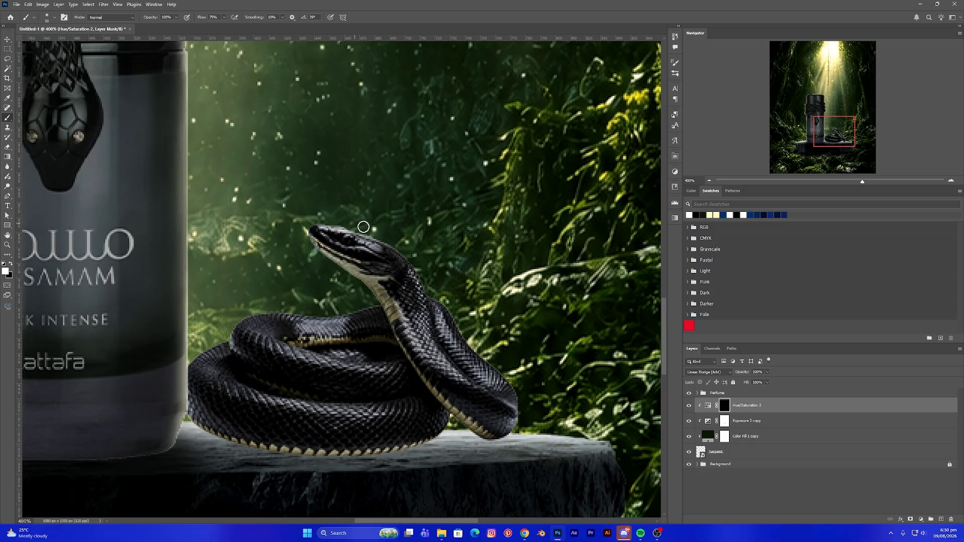
pyautogui.moveTo(410, 257); pyautogui.dragTo(521, 406)
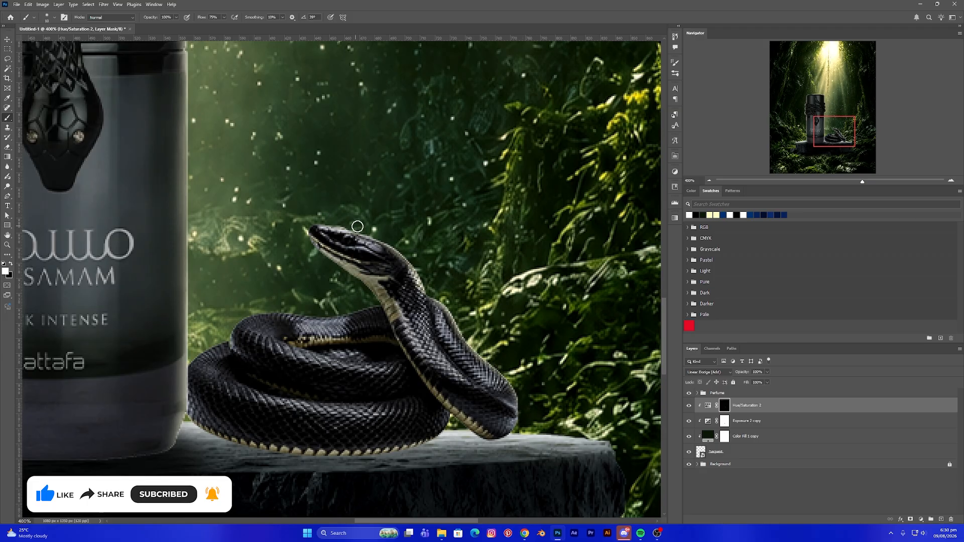
pyautogui.moveTo(356, 224)
pyautogui.mouseDown()
pyautogui.moveTo(411, 260)
pyautogui.moveTo(468, 341)
pyautogui.moveTo(512, 380)
pyautogui.mouseUp()
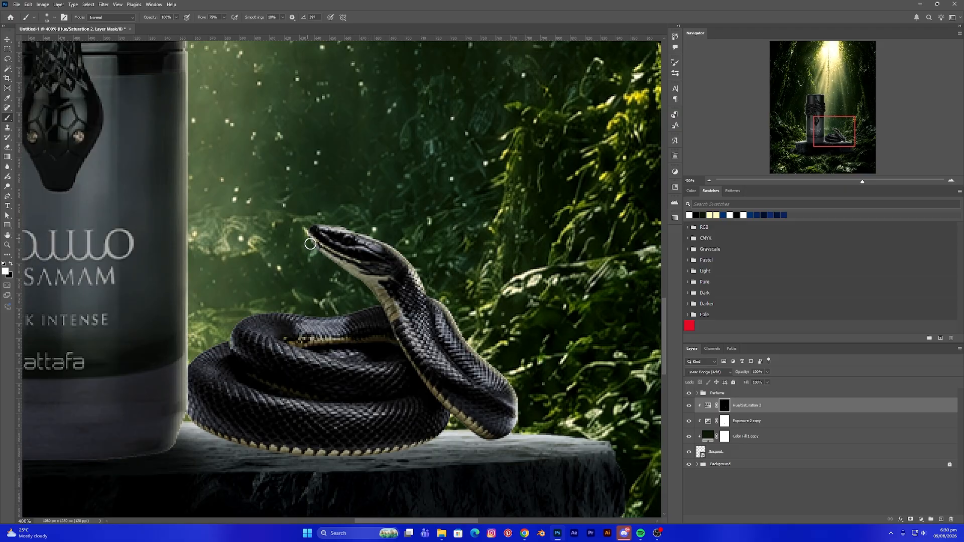
pyautogui.moveTo(310, 243)
pyautogui.mouseDown()
pyautogui.moveTo(375, 304)
pyautogui.moveTo(244, 319)
pyautogui.mouseUp()
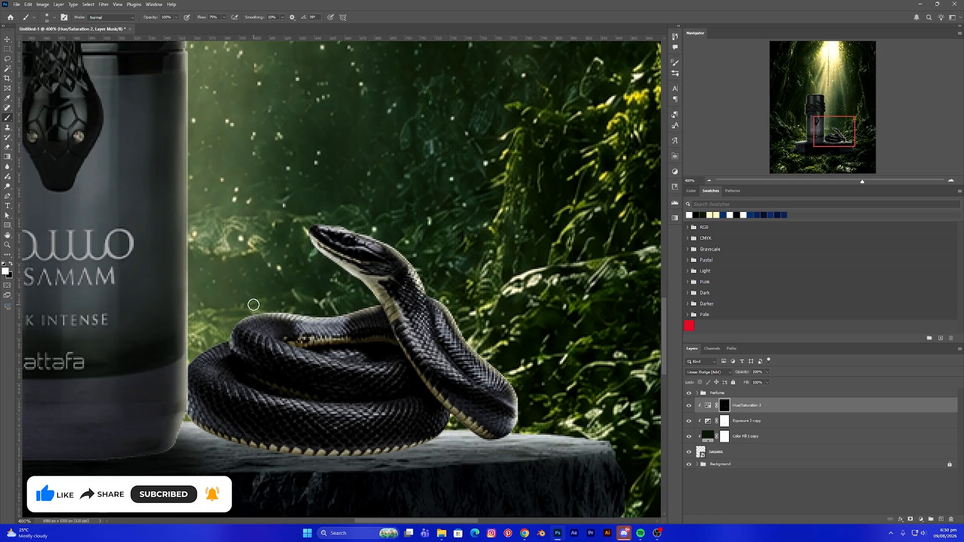
pyautogui.press(']')
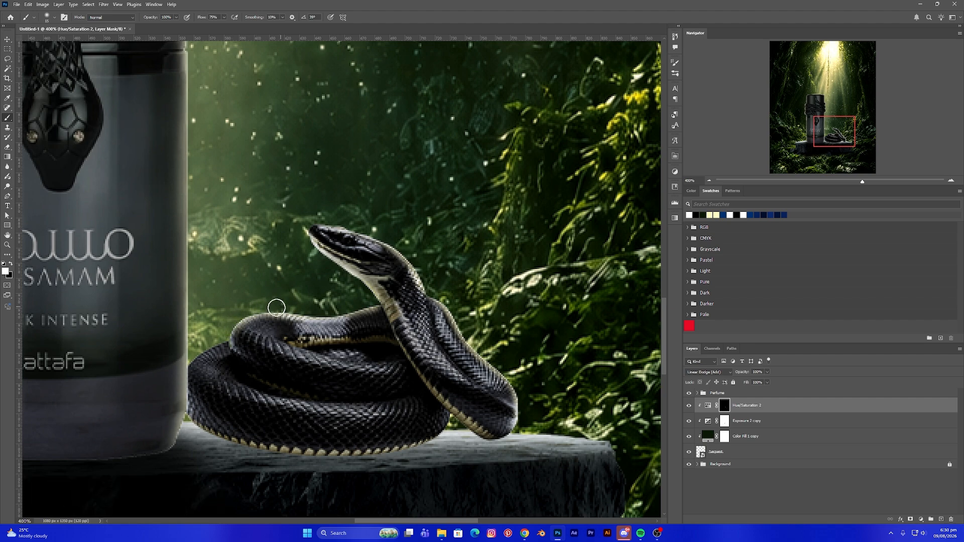
pyautogui.moveTo(281, 308)
pyautogui.mouseDown()
pyautogui.moveTo(177, 395)
pyautogui.moveTo(189, 443)
pyautogui.moveTo(202, 433)
pyautogui.moveTo(180, 406)
pyautogui.moveTo(182, 367)
pyautogui.moveTo(208, 312)
pyautogui.moveTo(194, 333)
pyautogui.moveTo(190, 355)
pyautogui.moveTo(236, 320)
pyautogui.mouseUp()
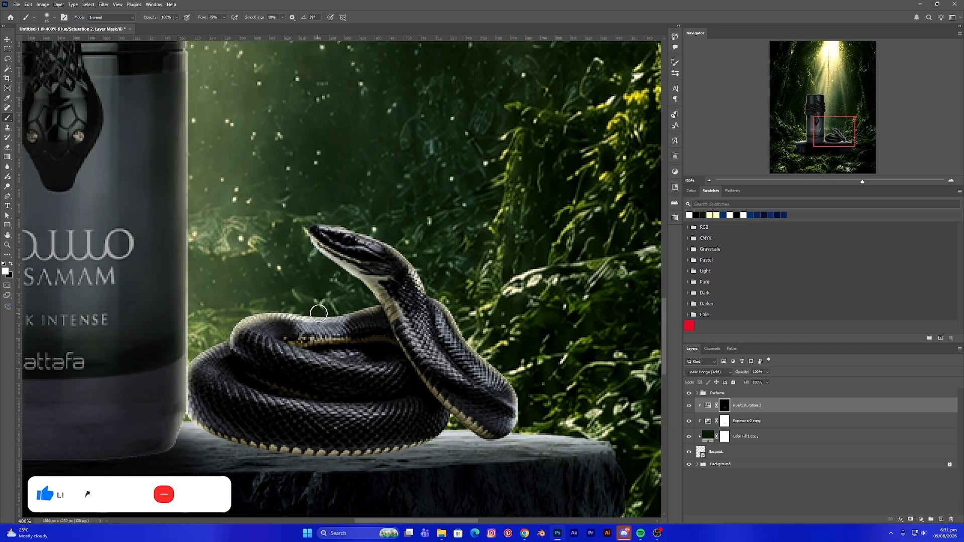
pyautogui.moveTo(353, 291); pyautogui.dragTo(296, 224)
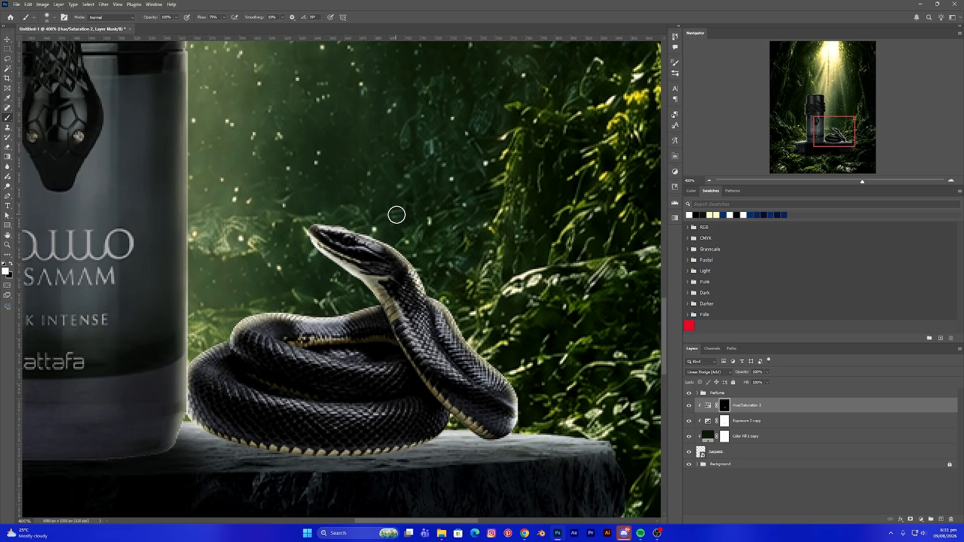
# - Open the Hue/Saturation 2 blending options and split the Underlying Layer black Blend If slider to soften the highlight
pyautogui.hotkey('ctrl', '0')
pyautogui.scroll(-3, 396, 215)
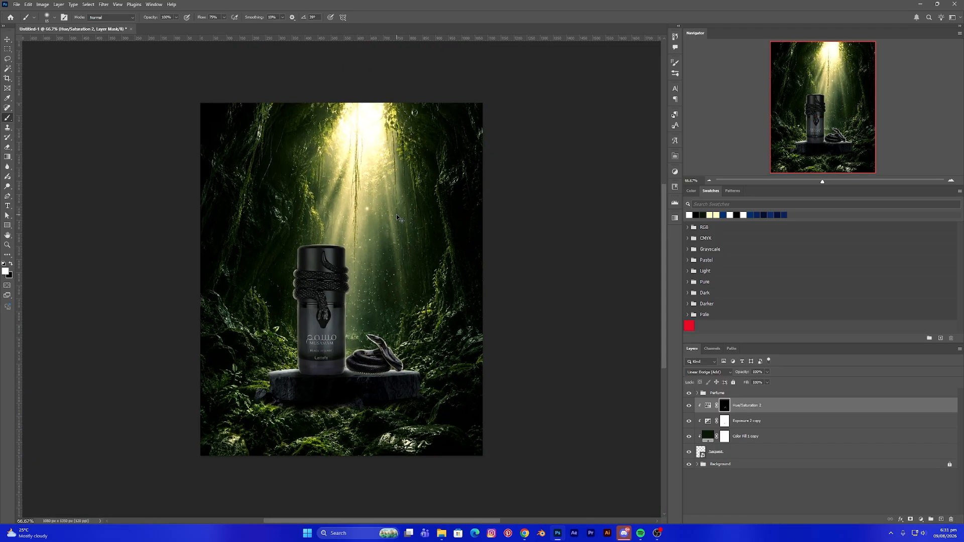
pyautogui.hotkey('ctrl', '1')
pyautogui.scroll(1, 350, 350)
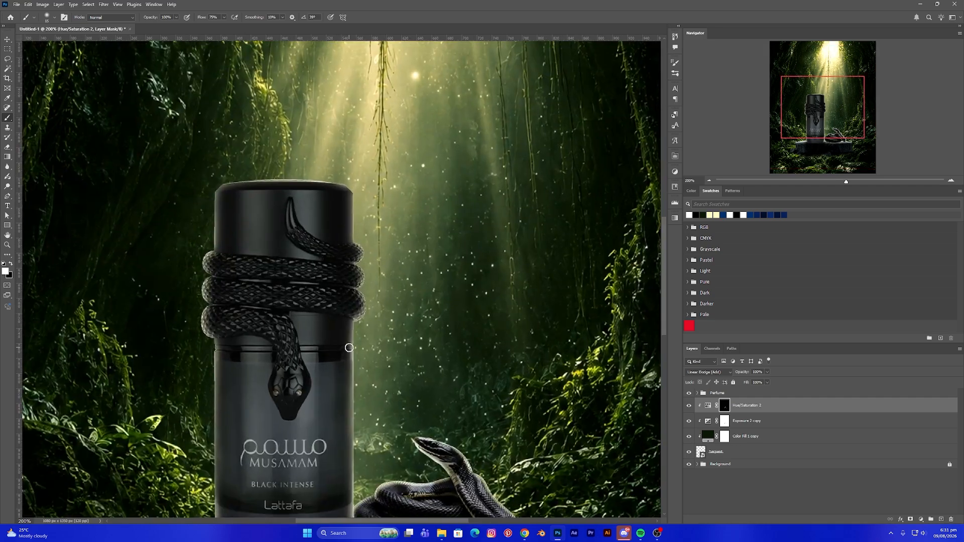
pyautogui.moveTo(379, 367); pyautogui.dragTo(348, 214)
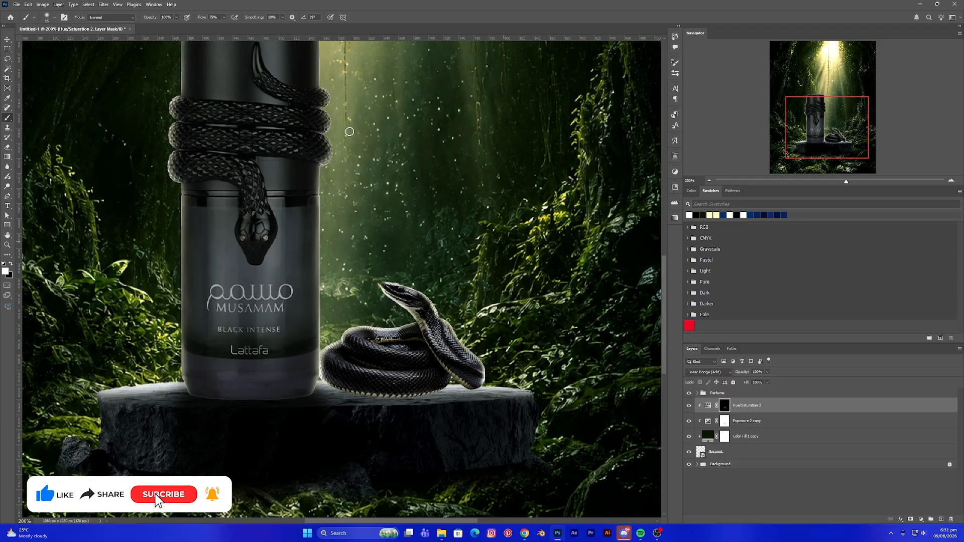
pyautogui.click(7, 39)
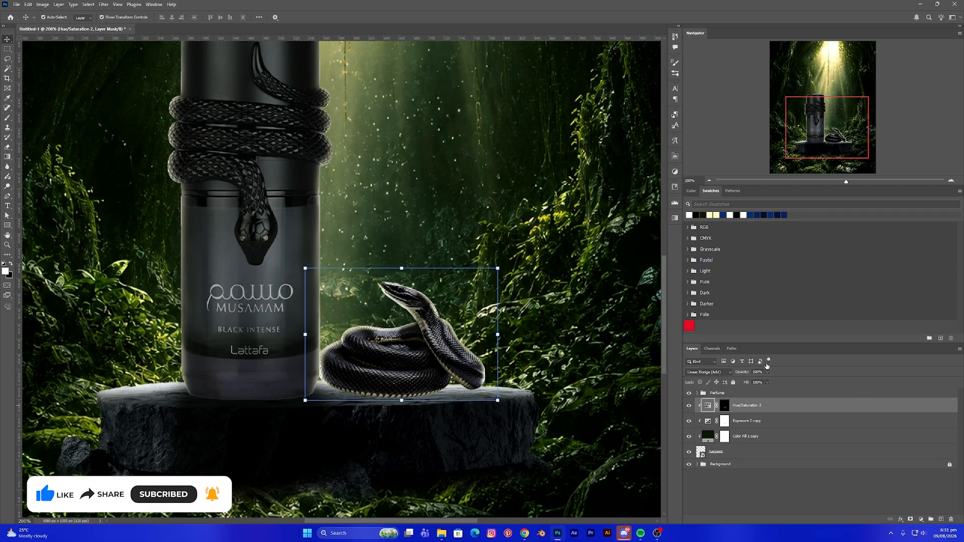
pyautogui.doubleClick(775, 405)
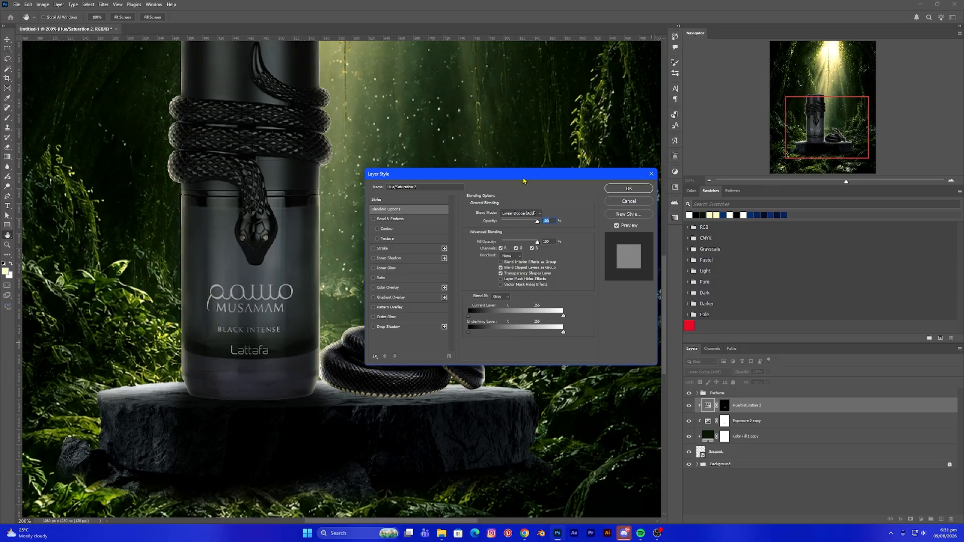
pyautogui.moveTo(523, 181); pyautogui.dragTo(716, 170)
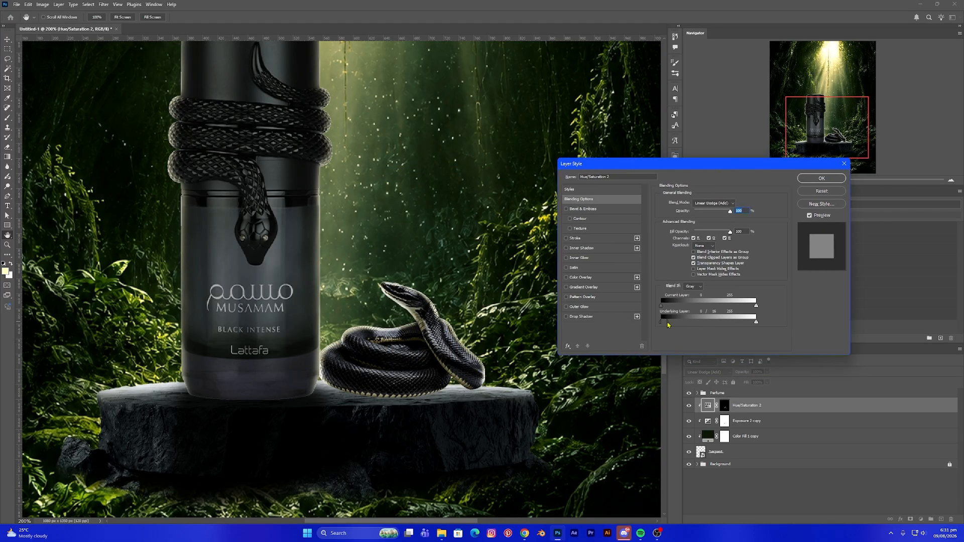
pyautogui.moveTo(668, 325); pyautogui.dragTo(685, 325)
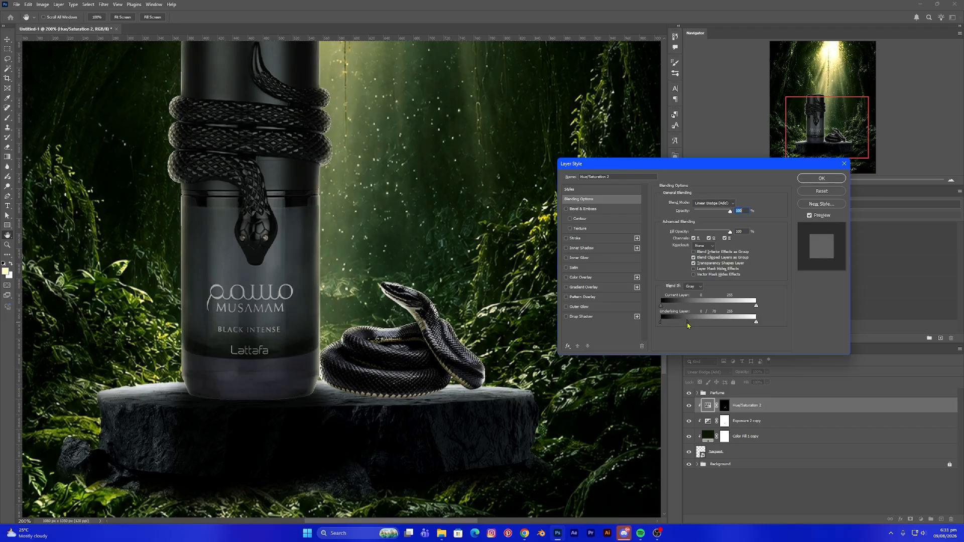
pyautogui.click(821, 179)
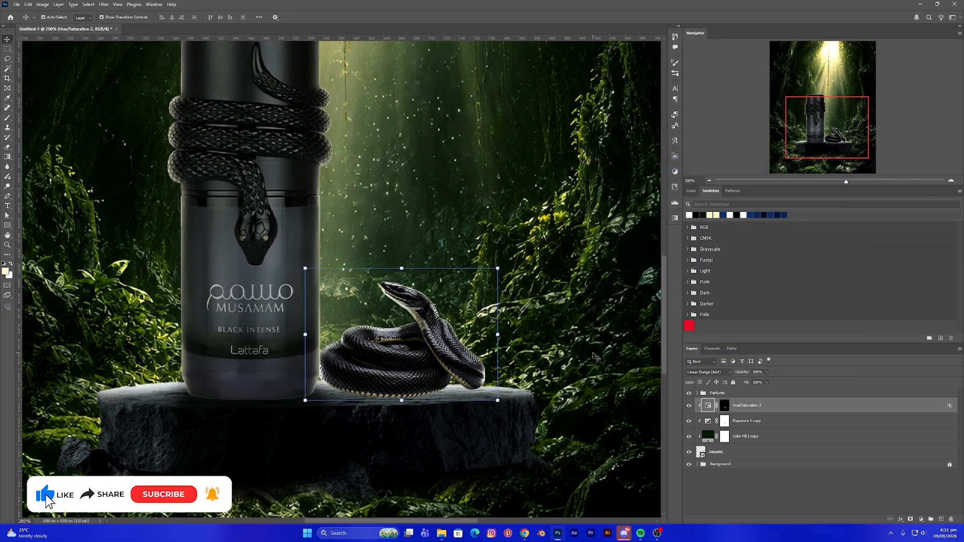
# - Group the serpent layer together with its Color Fill, Exposure and Hue/Saturation adjustment layers
pyautogui.hotkey('ctrl', '0')
pyautogui.hotkey('ctrl', '-')
pyautogui.click(572, 344)
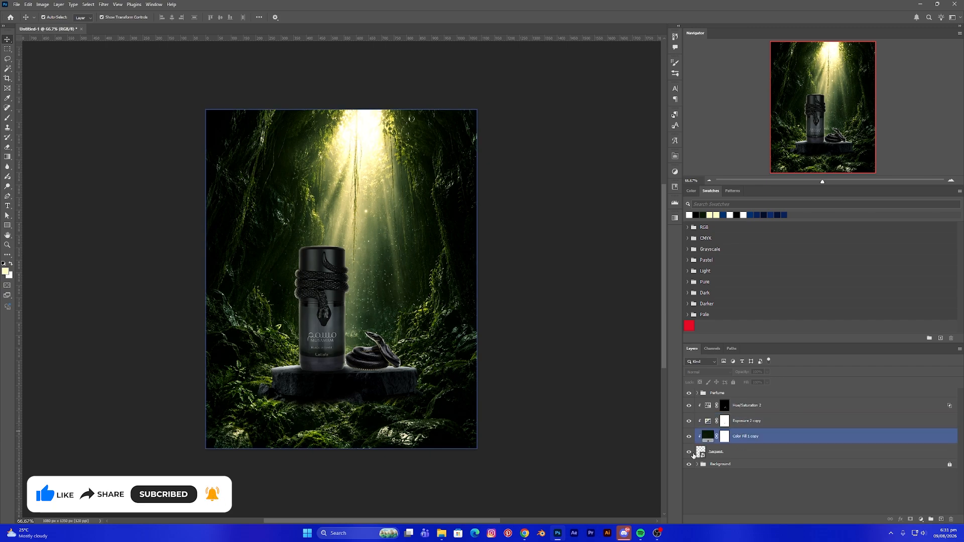
pyautogui.click(751, 406)
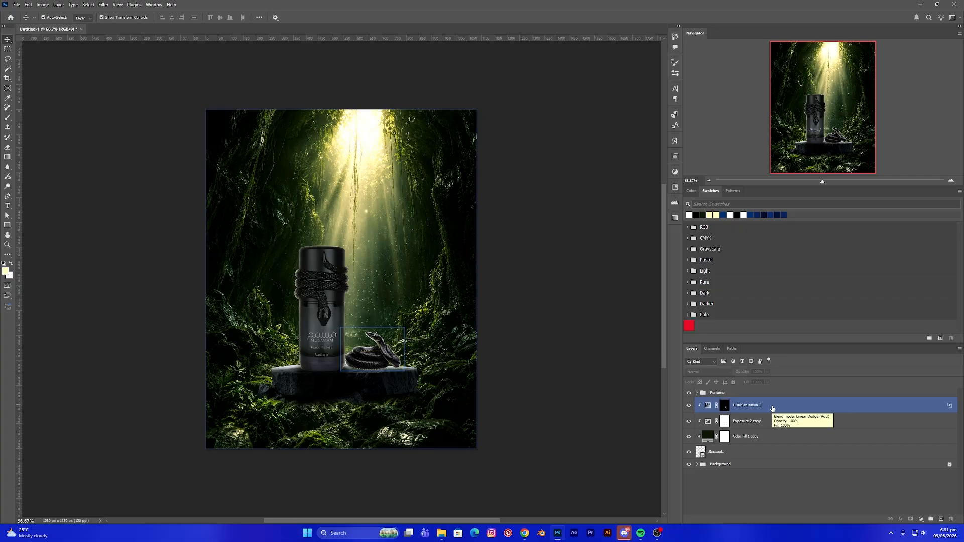
pyautogui.keyDown('shift'); pyautogui.click(770, 424); pyautogui.keyUp('shift')
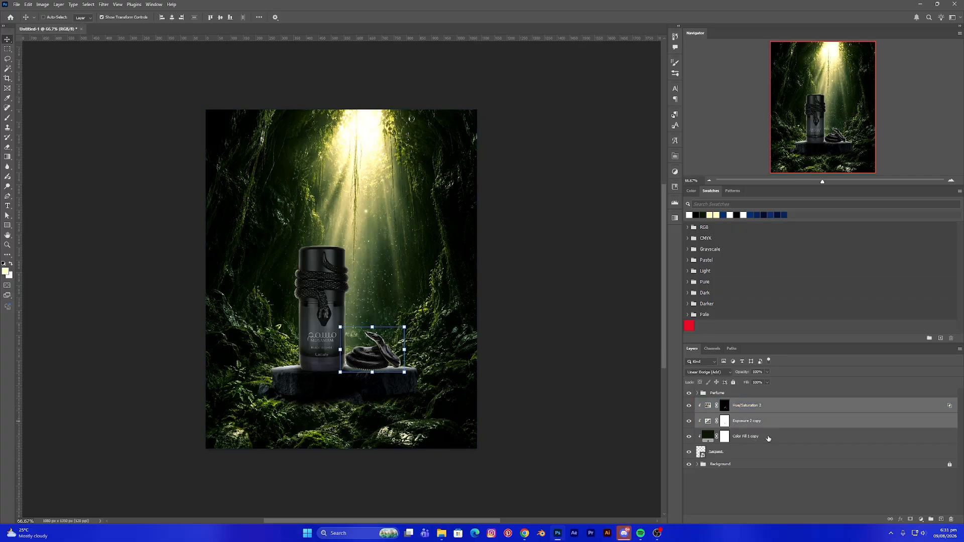
pyautogui.keyDown('shift'); pyautogui.click(764, 440); pyautogui.keyUp('shift')
pyautogui.keyDown('shift'); pyautogui.click(737, 455); pyautogui.keyUp('shift')
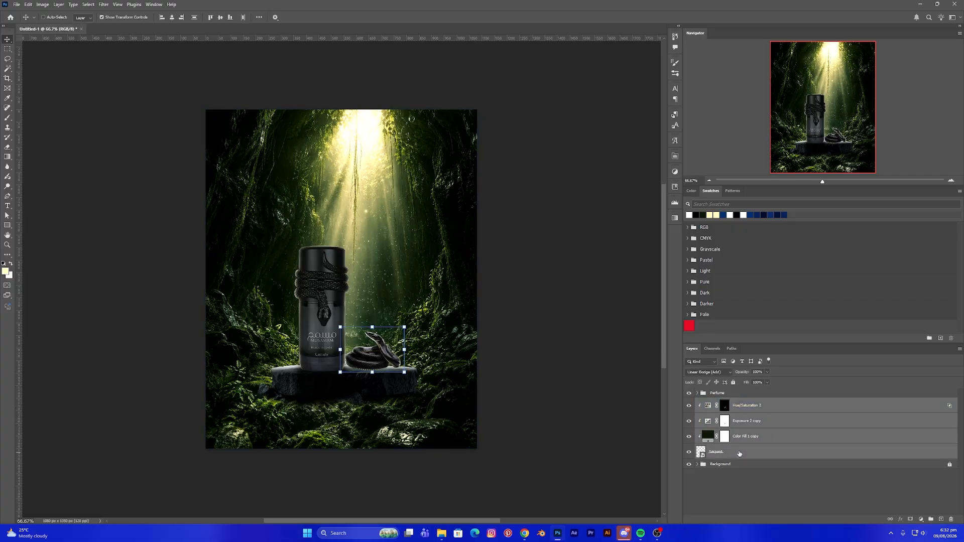
pyautogui.hotkey('ctrl', 'g')
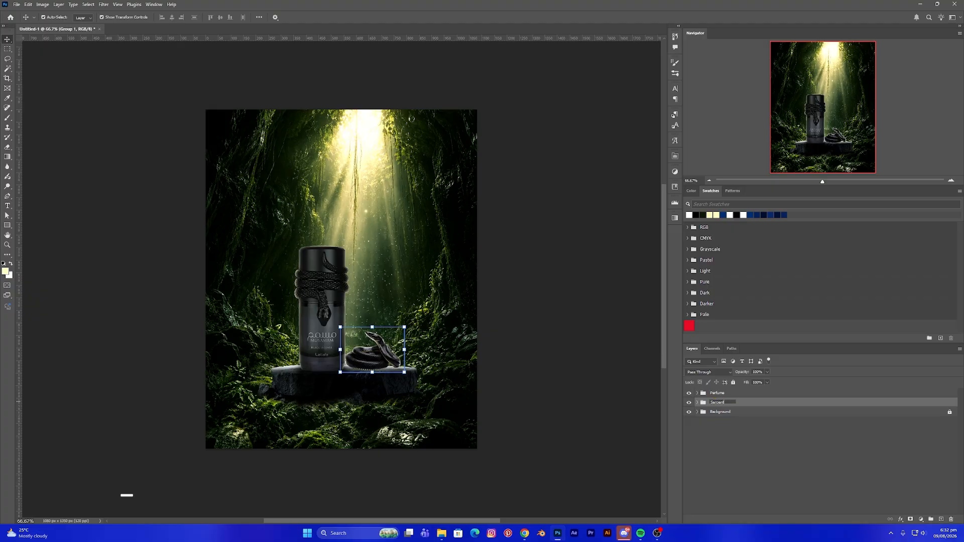
# - Paint white on the Exposure 2 layer mask beneath the rock podium with an enlarged brush to deepen its base shadow
pyautogui.press('Return')
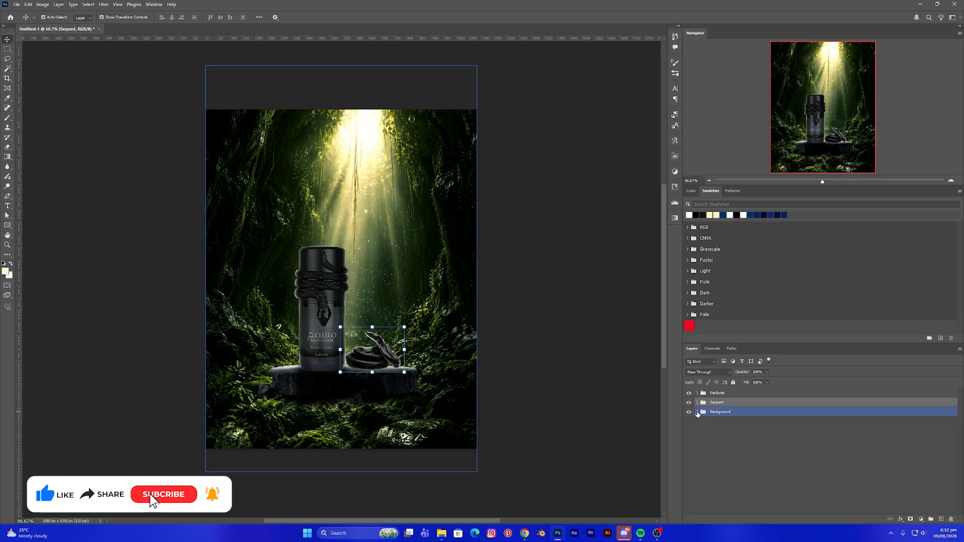
pyautogui.click(697, 412)
pyautogui.click(755, 426)
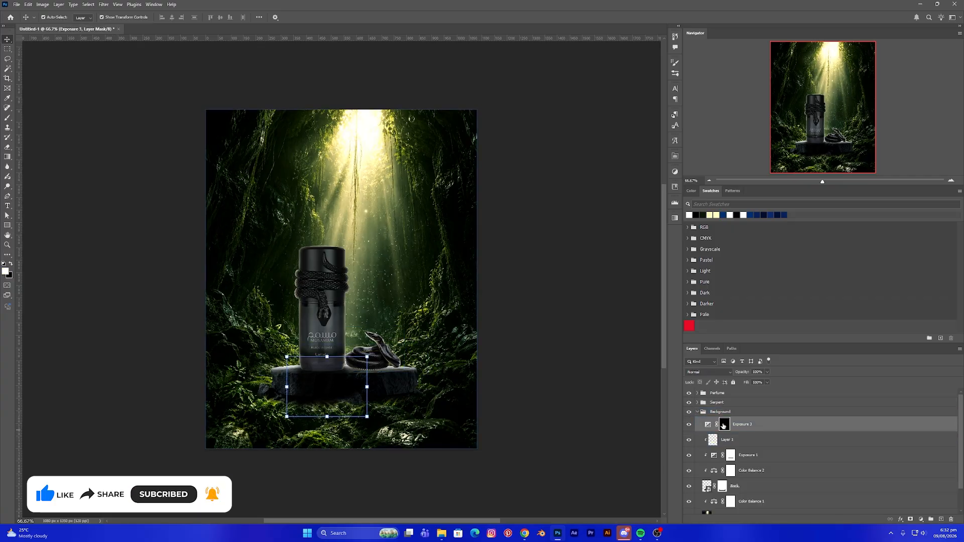
pyautogui.press('b')
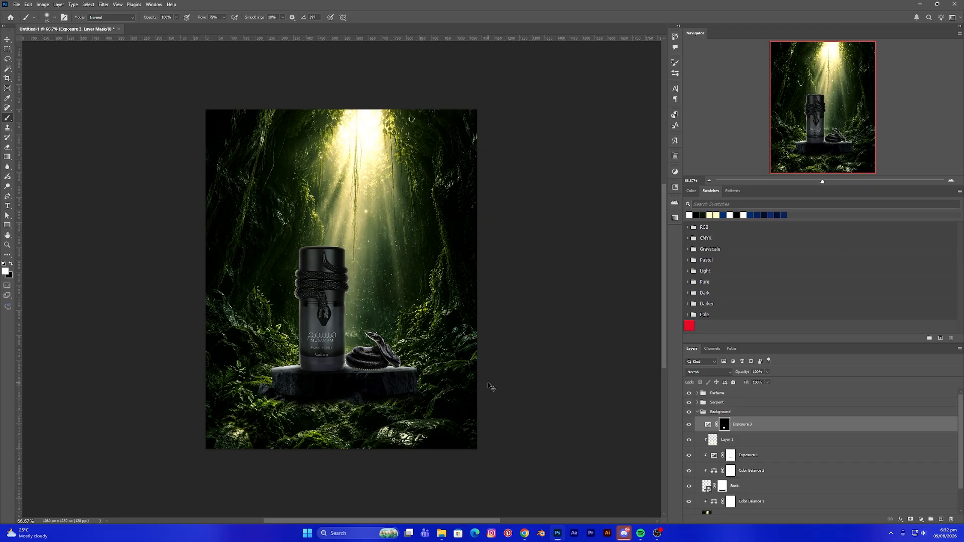
pyautogui.hotkey('ctrl', '+')
pyautogui.hotkey('ctrl', '+')
pyautogui.moveTo(468, 382); pyautogui.dragTo(441, 300)
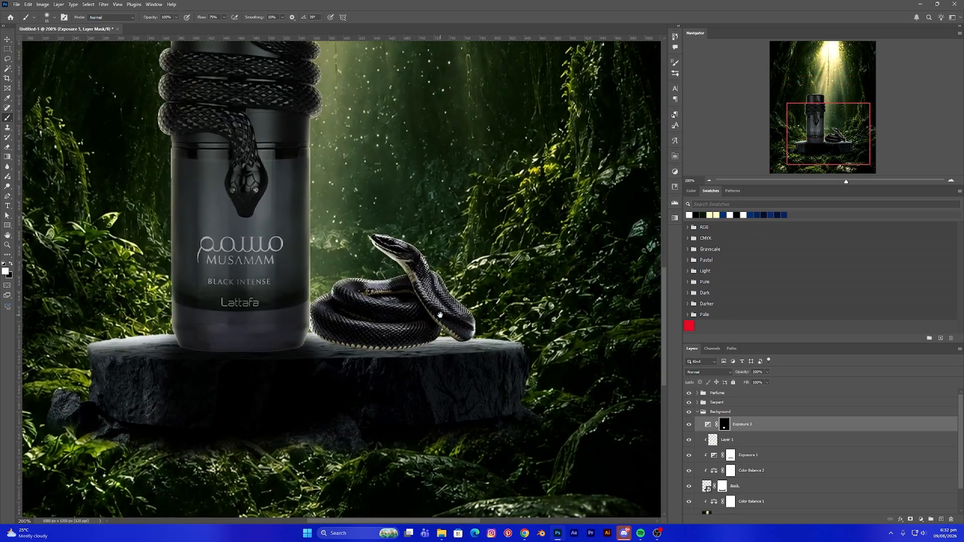
pyautogui.press(']')
pyautogui.press(']')
pyautogui.press(']')
pyautogui.press(']')
pyautogui.press(']')
pyautogui.moveTo(344, 357)
pyautogui.mouseDown()
pyautogui.moveTo(462, 343)
pyautogui.moveTo(431, 374)
pyautogui.moveTo(428, 435)
pyautogui.moveTo(336, 356)
pyautogui.moveTo(413, 358)
pyautogui.moveTo(304, 358)
pyautogui.moveTo(376, 425)
pyautogui.moveTo(426, 406)
pyautogui.moveTo(341, 393)
pyautogui.moveTo(418, 382)
pyautogui.moveTo(321, 372)
pyautogui.mouseUp()
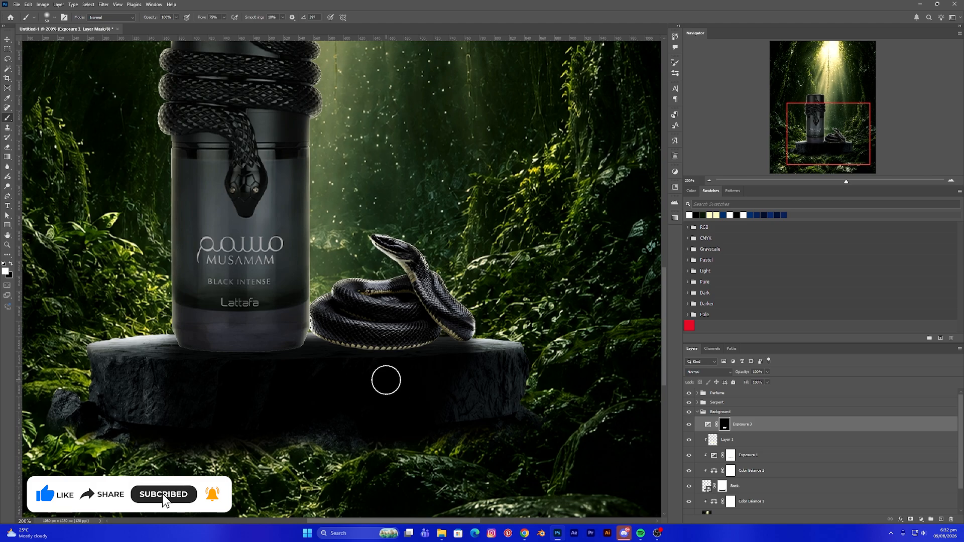
# - Collapse the Background group and stamp all visible layers into a new merged layer above the groups
pyautogui.hotkey('ctrl', '-')
pyautogui.hotkey('ctrl', '-')
pyautogui.hotkey('ctrl', '+')
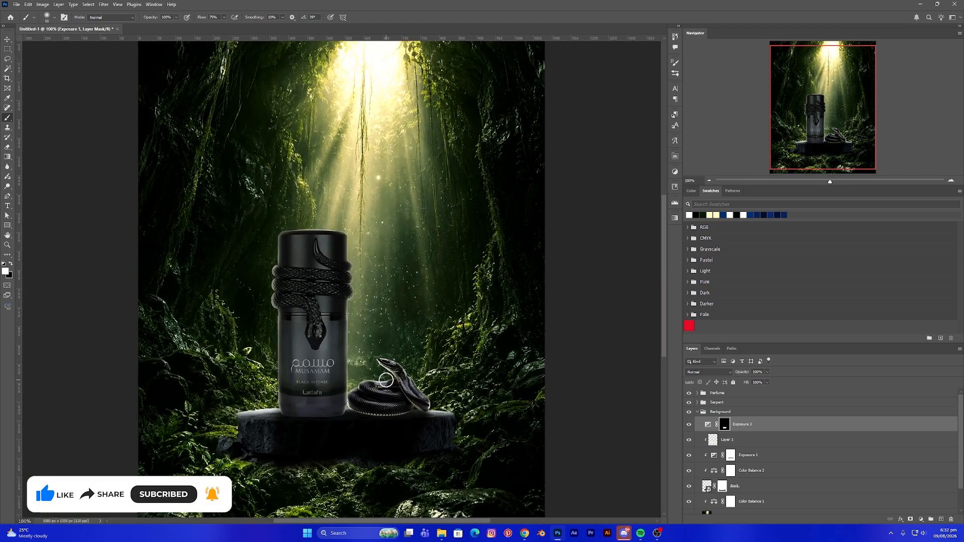
pyautogui.click(10, 40)
pyautogui.click(92, 135)
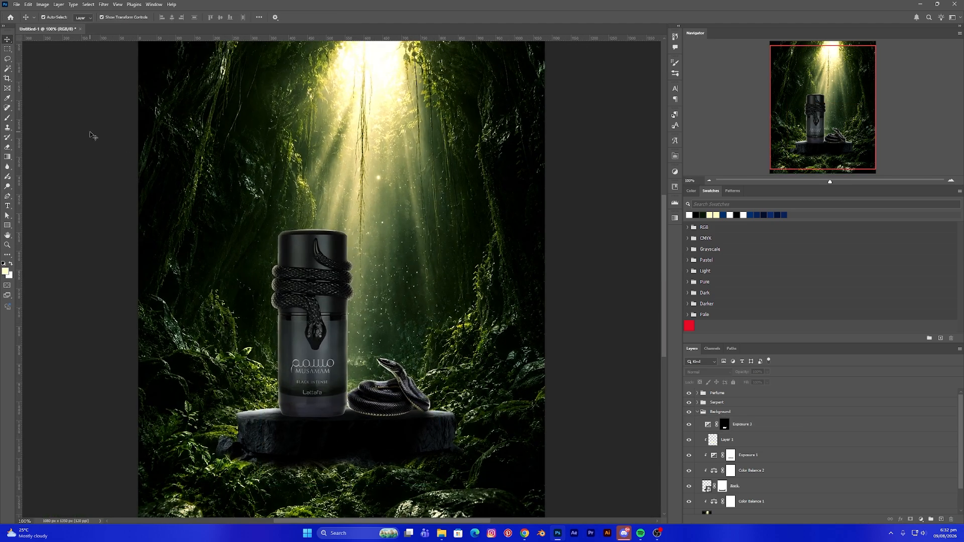
pyautogui.hotkey('ctrl', '-')
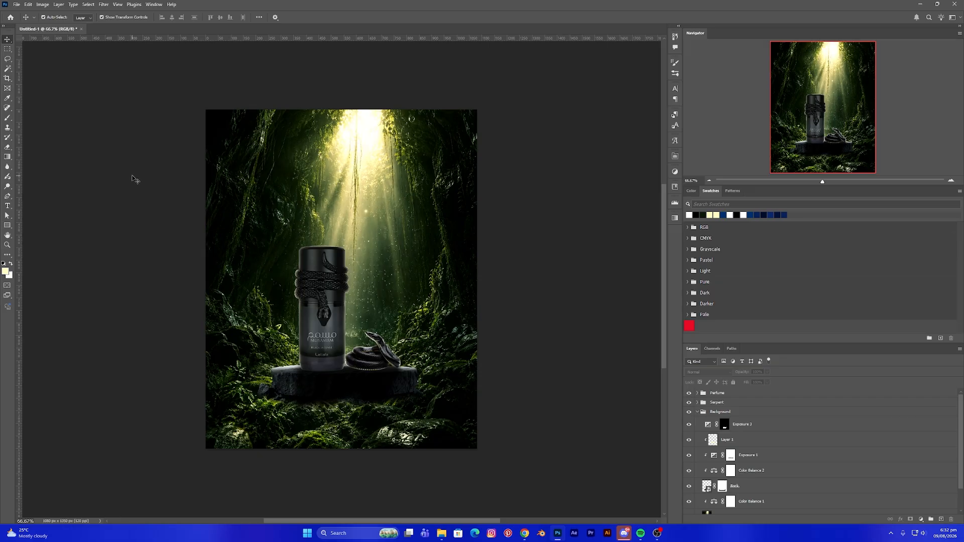
pyautogui.scroll(-2, 288, 262)
pyautogui.scroll(3, 289, 263)
pyautogui.scroll(1, 290, 266)
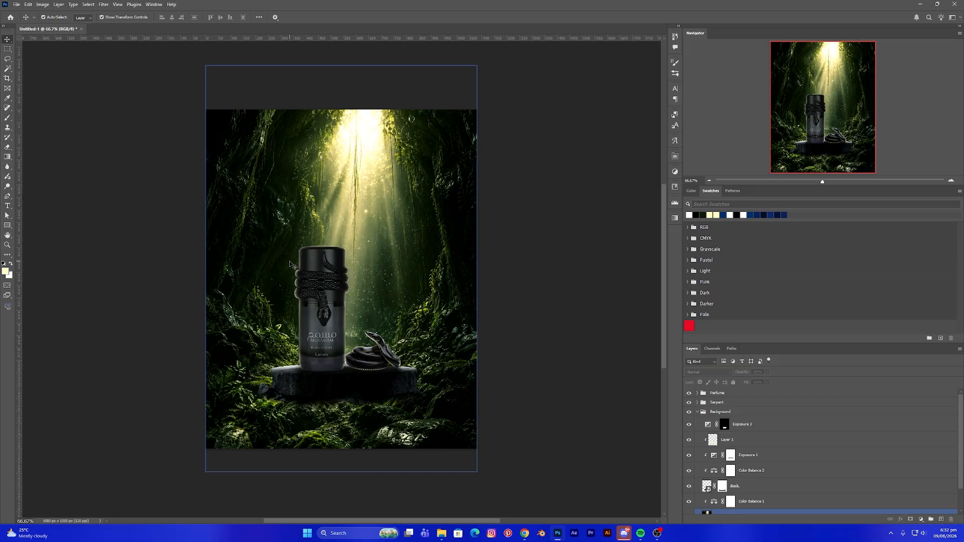
pyautogui.scroll(-2, 201, 262)
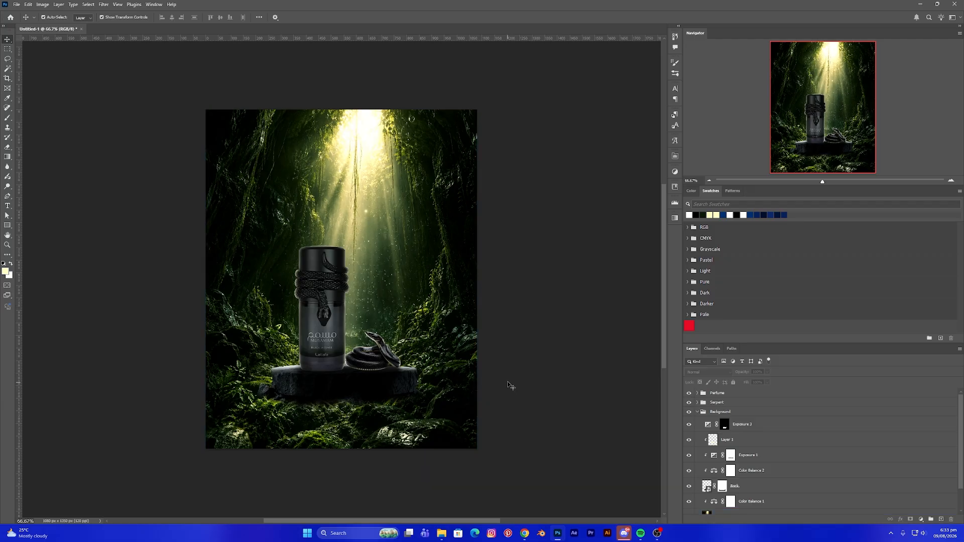
pyautogui.click(712, 412)
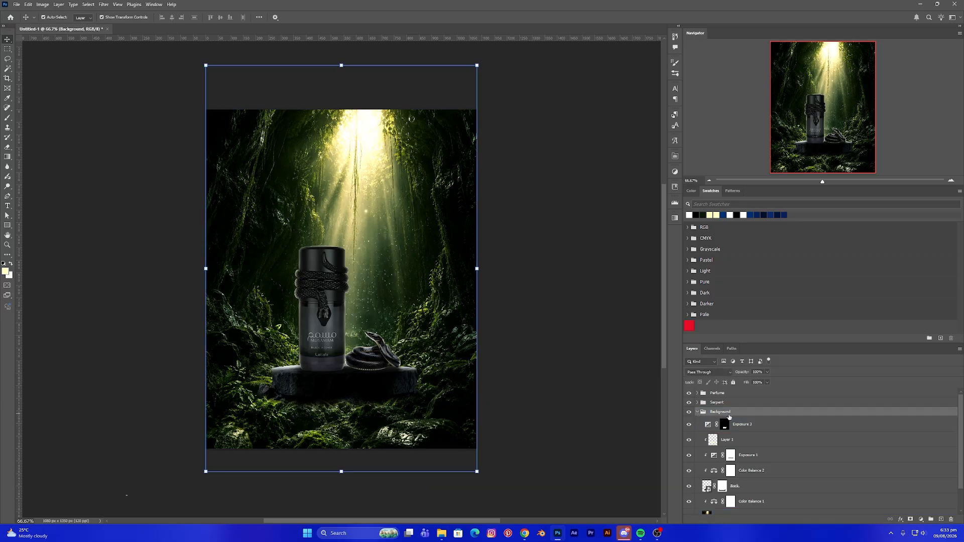
pyautogui.click(697, 412)
pyautogui.click(734, 383)
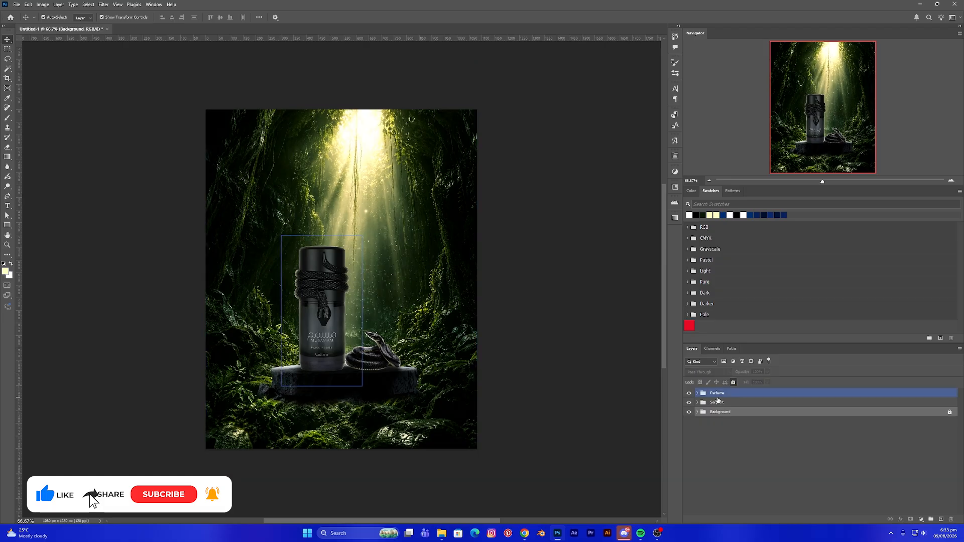
pyautogui.click(721, 396)
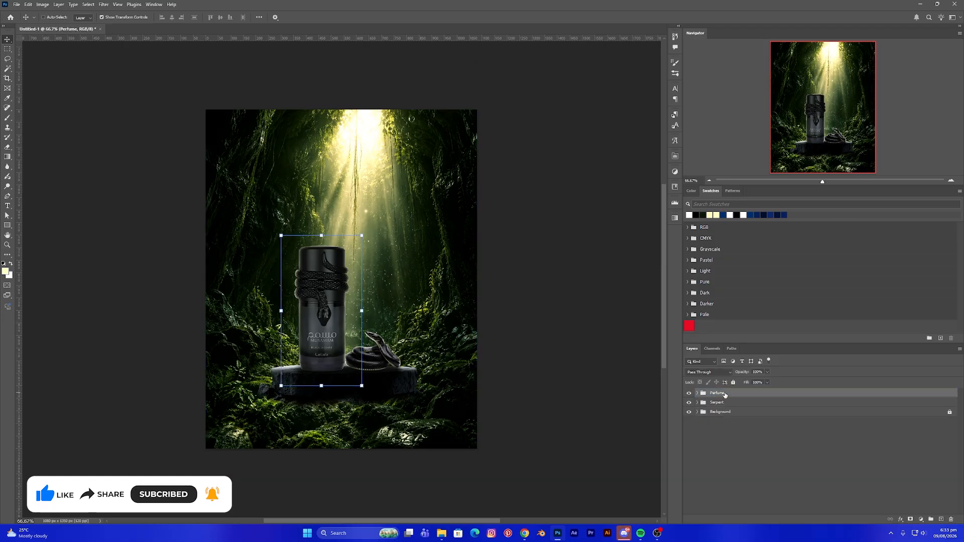
pyautogui.hotkey('ctrl', 'shift', 'alt', 'e')
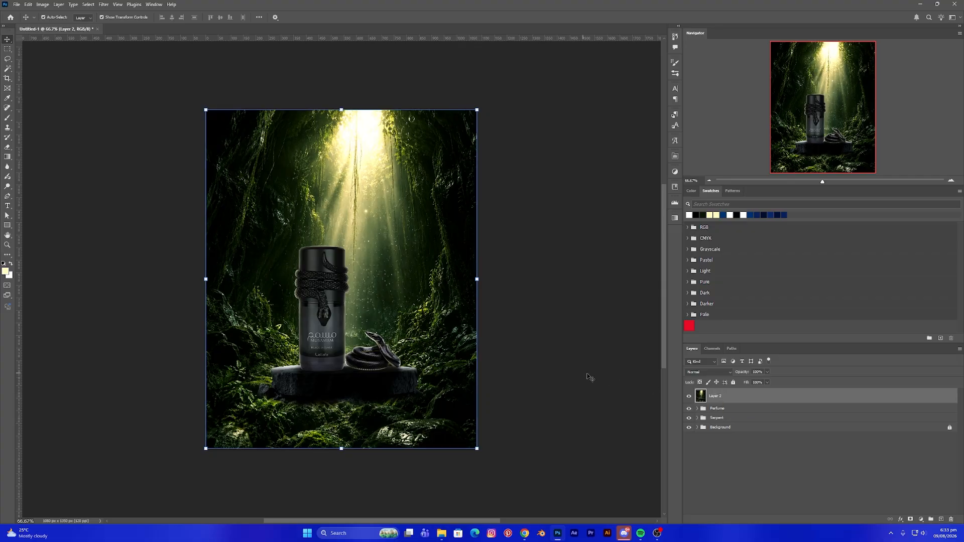
# - Open the Camera Raw Filter on the merged layer and set Exposure +0.20, Contrast +10, Highlights +5, Shadows +5, Blacks -8, Texture +15, Clarity +10
pyautogui.click(103, 4)
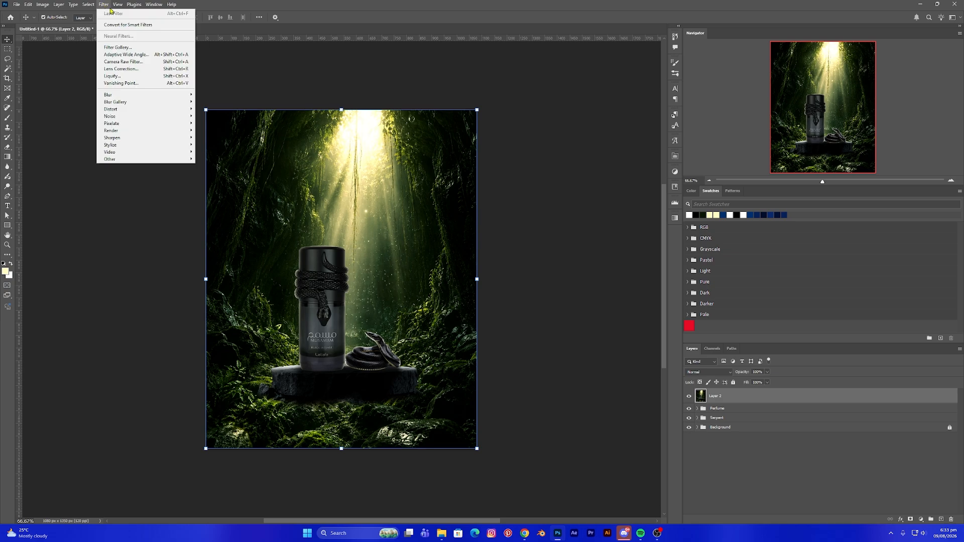
pyautogui.click(135, 63)
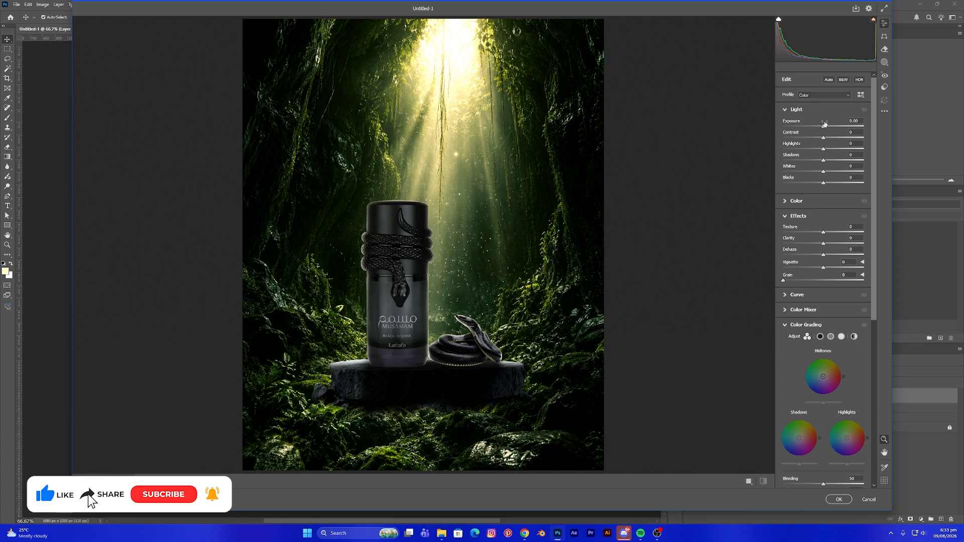
pyautogui.moveTo(823, 127); pyautogui.dragTo(828, 142)
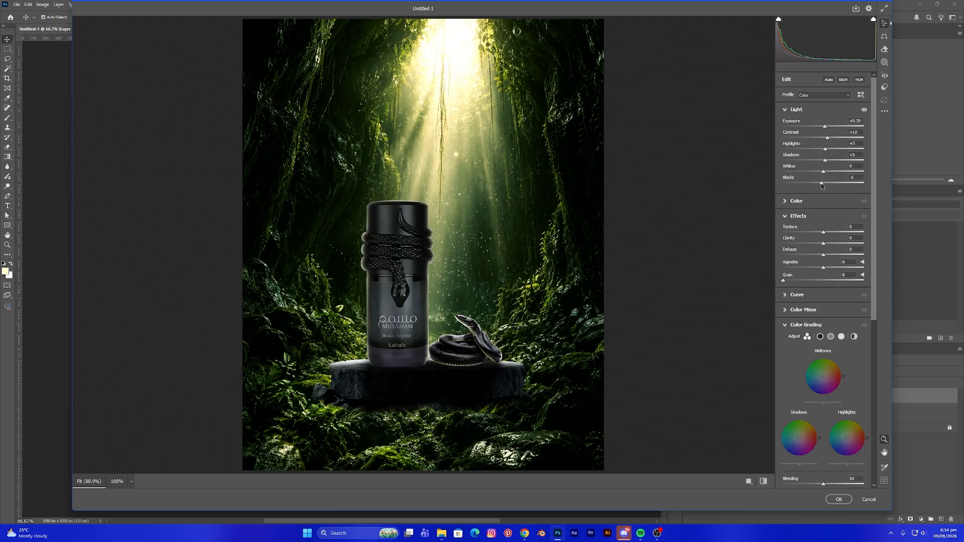
pyautogui.moveTo(822, 185); pyautogui.dragTo(820, 184)
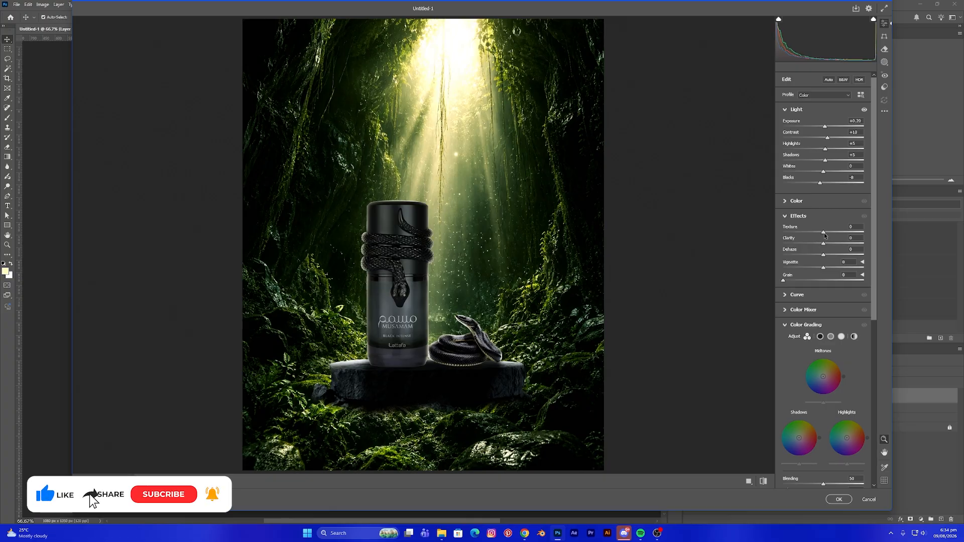
pyautogui.moveTo(823, 234); pyautogui.dragTo(828, 246)
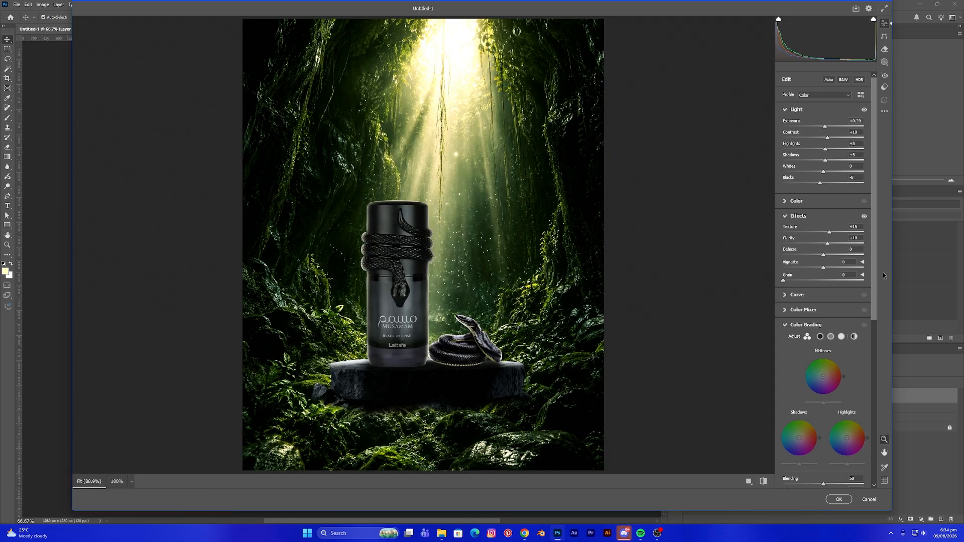
pyautogui.moveTo(871, 300); pyautogui.dragTo(875, 339)
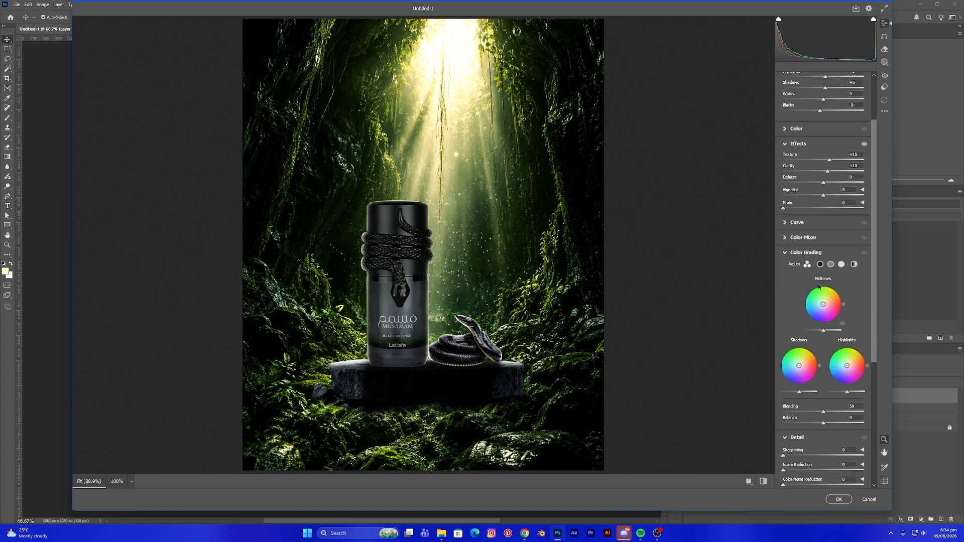
# - Tint the shadows and midtones toward a yellow-green hue using the Color Grading wheels
pyautogui.click(820, 264)
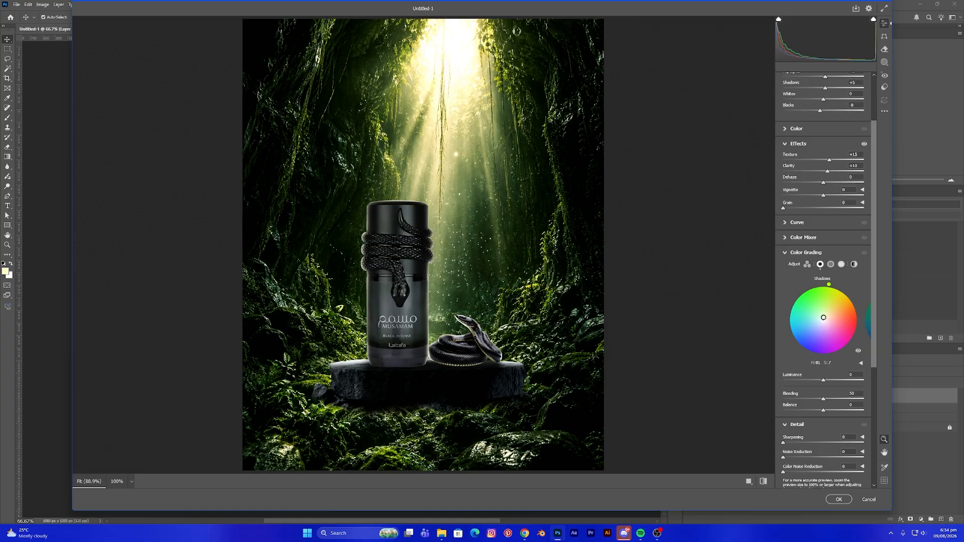
pyautogui.moveTo(823, 317); pyautogui.dragTo(825, 317)
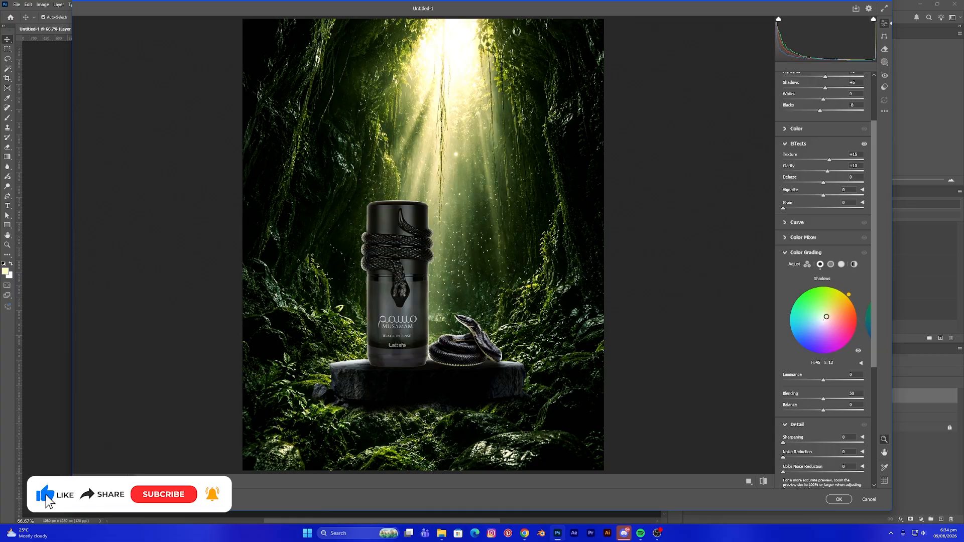
pyautogui.moveTo(826, 317); pyautogui.dragTo(826, 313)
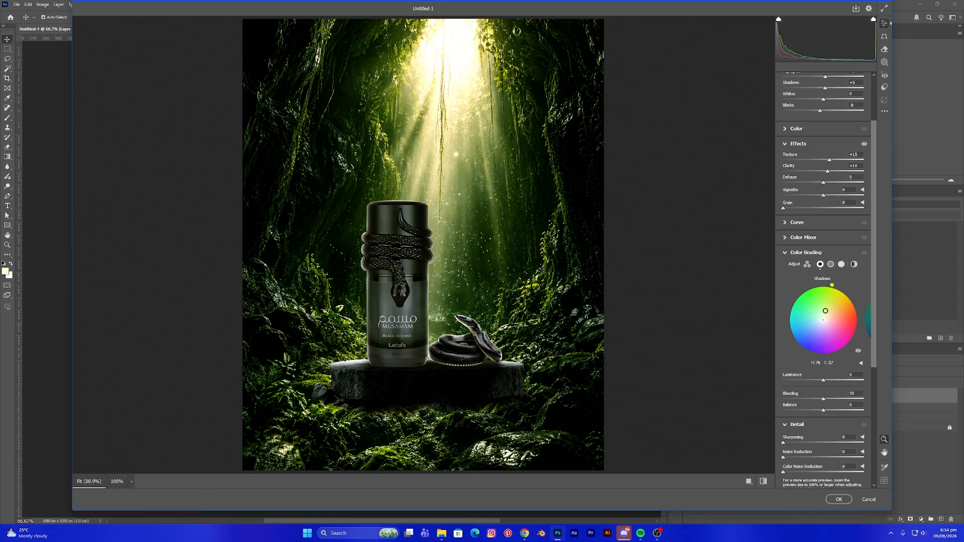
pyautogui.moveTo(825, 311); pyautogui.dragTo(815, 326)
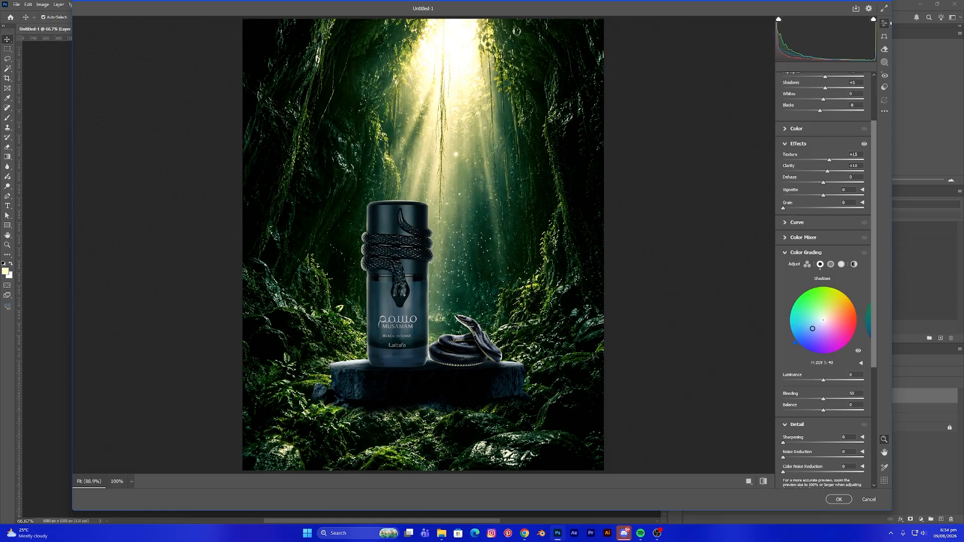
pyautogui.click(831, 265)
pyautogui.moveTo(824, 313); pyautogui.dragTo(826, 311)
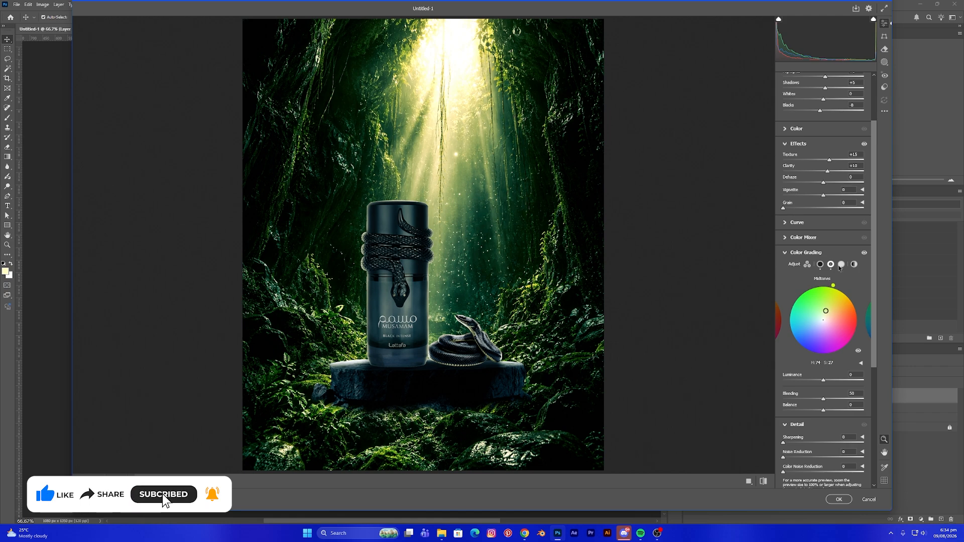
# - Grade the highlights to hue 50, saturation 35, with Luminance +10, Blending 60 and Balance +5
pyautogui.click(841, 265)
pyautogui.moveTo(838, 292); pyautogui.dragTo(832, 310)
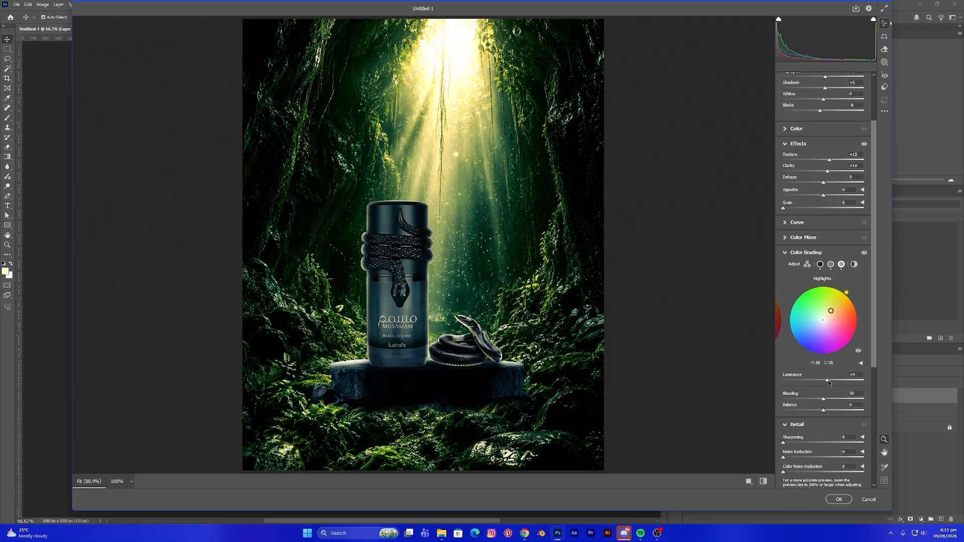
pyautogui.moveTo(828, 380); pyautogui.dragTo(829, 380)
pyautogui.scroll(-2, 848, 397)
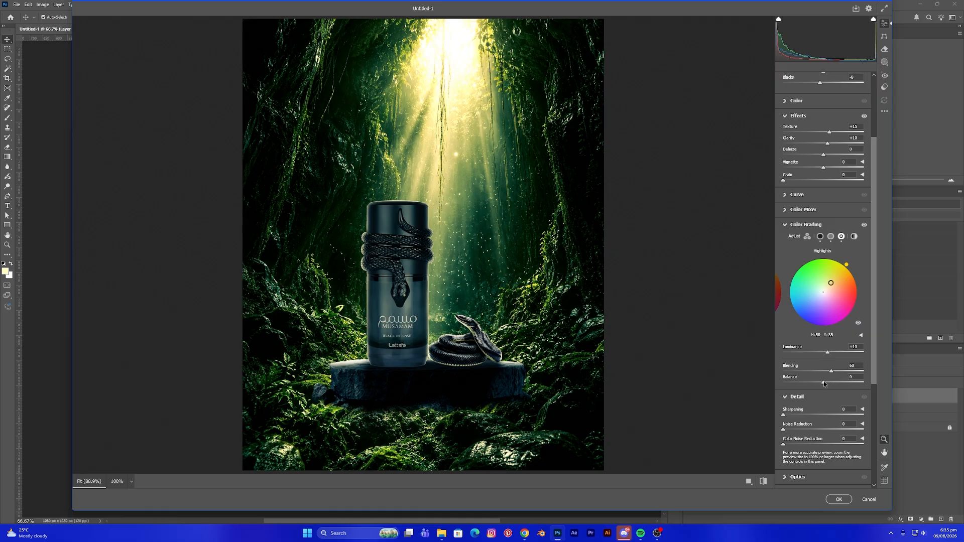
pyautogui.moveTo(824, 383); pyautogui.dragTo(826, 383)
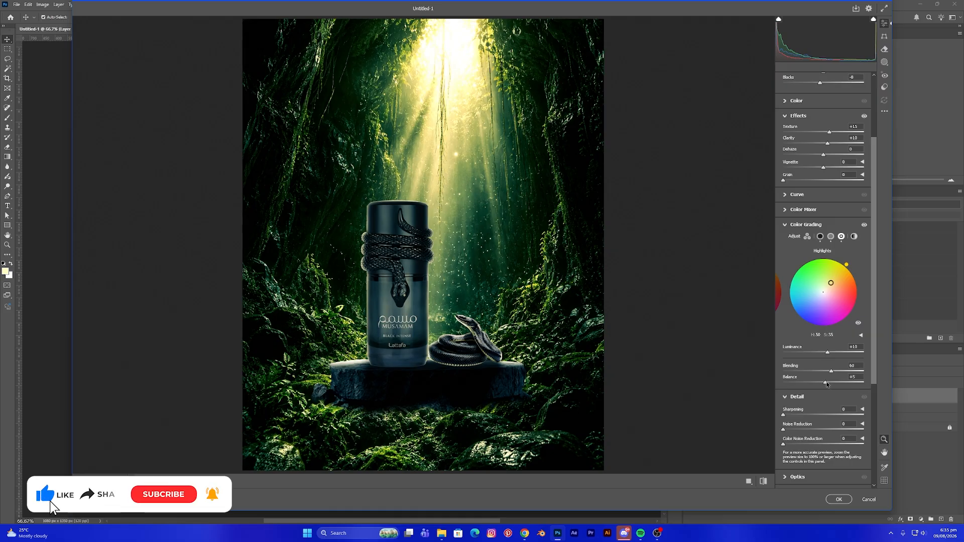
# - Set Sharpening to 20, Calibration Green Primary hue and saturation to +6, Blue Primary saturation to +5, and apply the filter
pyautogui.scroll(-2, 804, 384)
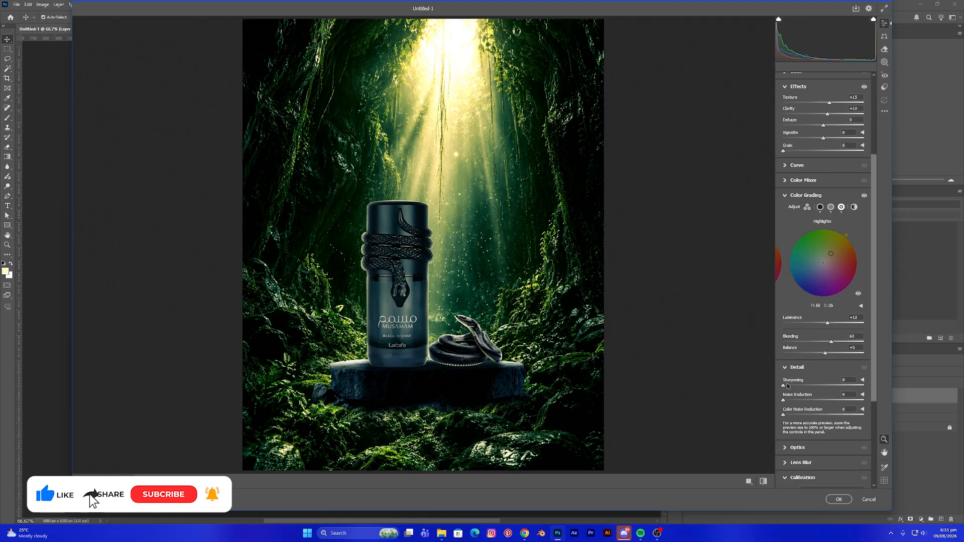
pyautogui.moveTo(786, 387); pyautogui.dragTo(795, 386)
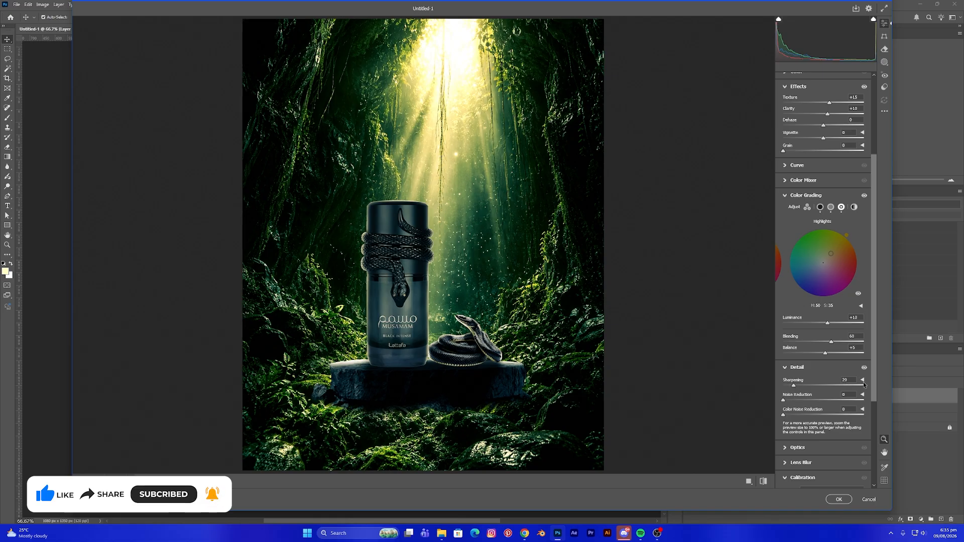
pyautogui.moveTo(876, 387); pyautogui.dragTo(868, 458)
pyautogui.scroll(-1, 826, 395)
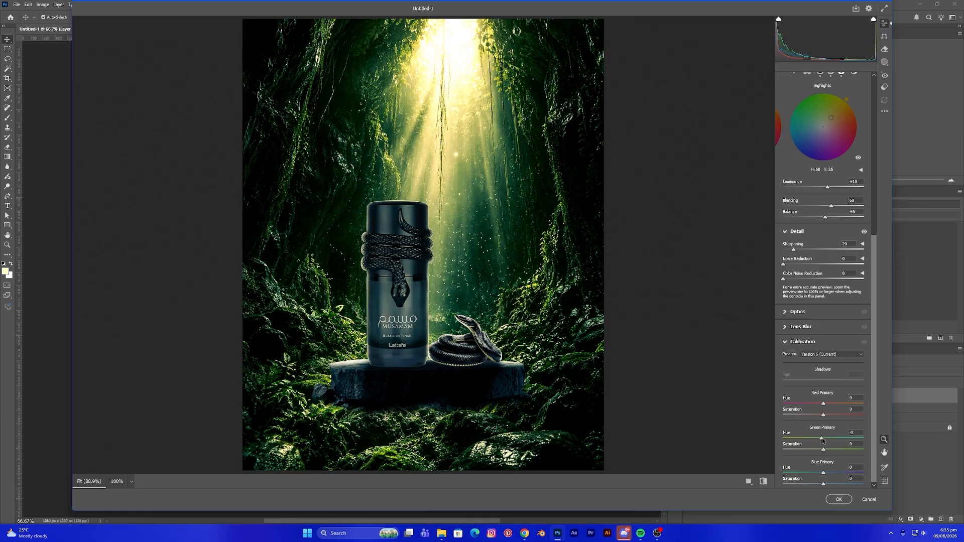
pyautogui.moveTo(822, 440); pyautogui.dragTo(828, 451)
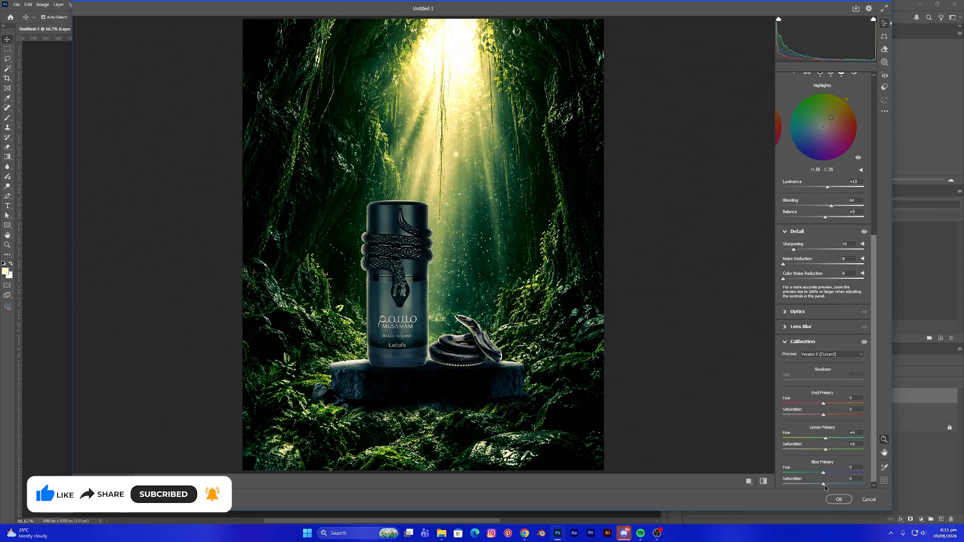
pyautogui.moveTo(827, 486); pyautogui.dragTo(826, 486)
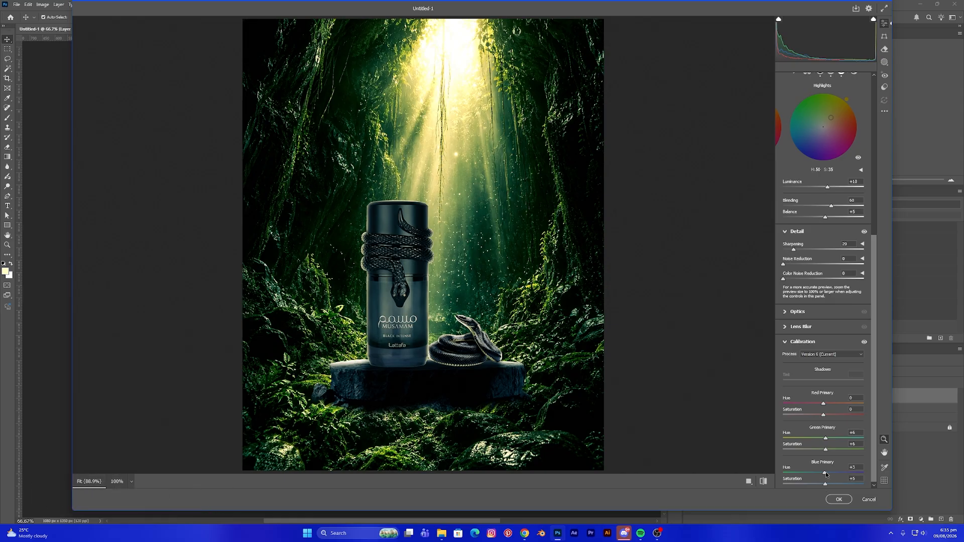
pyautogui.moveTo(874, 402); pyautogui.dragTo(867, 236)
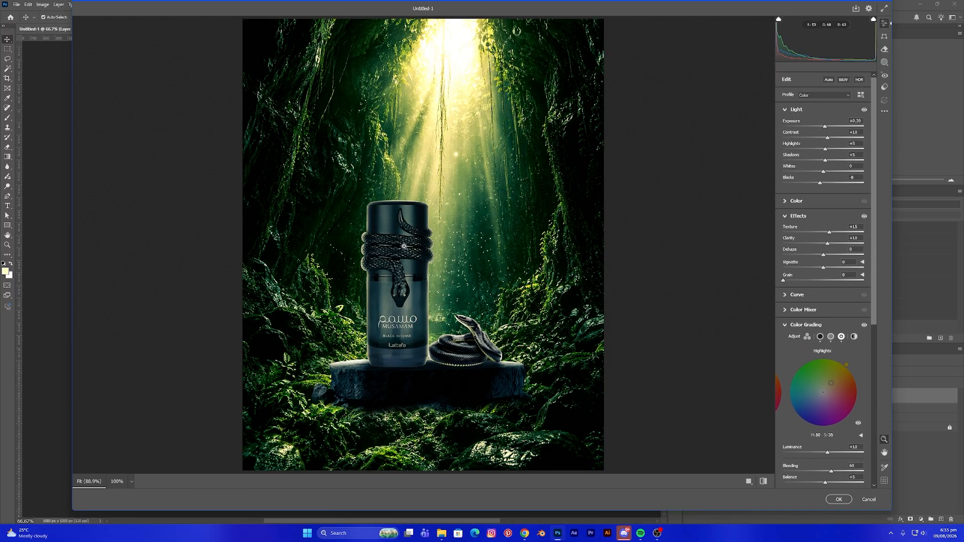
pyautogui.click(838, 500)
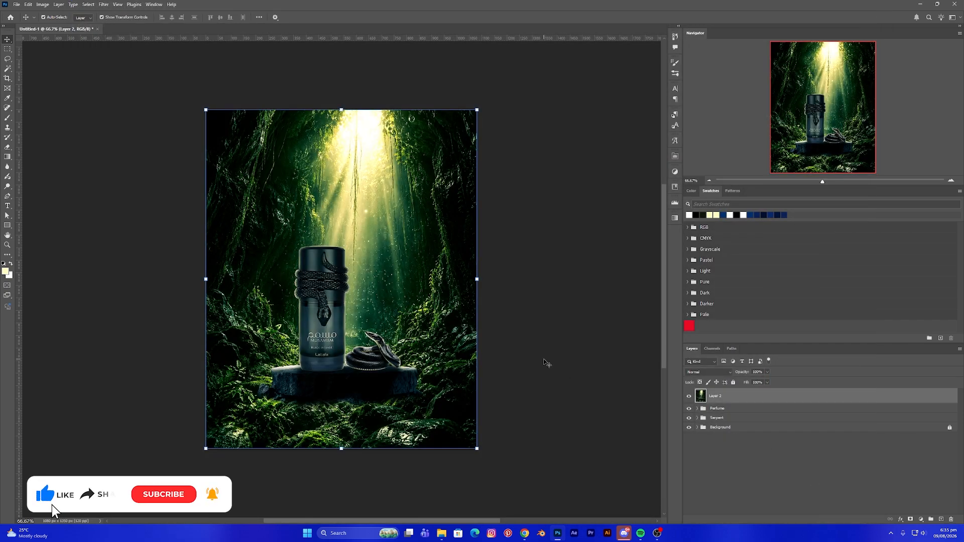
# - Toggle the graded merged layer's visibility on and off to compare the image before and after the grade
pyautogui.click(688, 396)
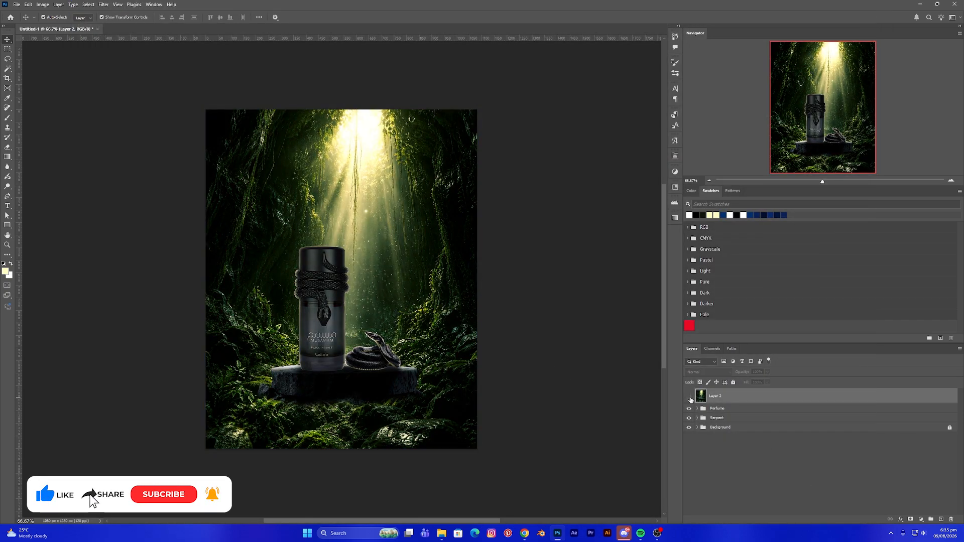
pyautogui.click(689, 396)
pyautogui.click(689, 396)
pyautogui.click(689, 396)
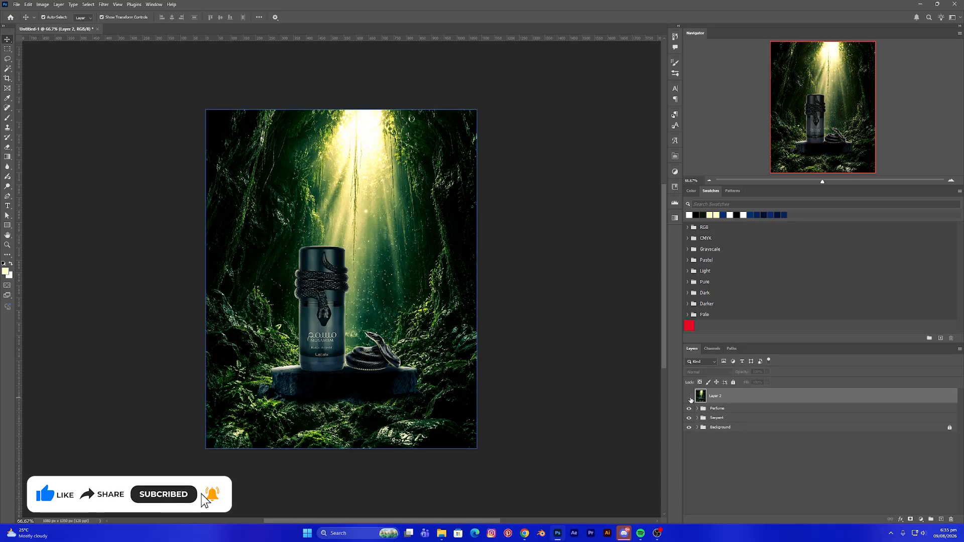
pyautogui.click(689, 396)
pyautogui.click(689, 396)
pyautogui.click(587, 387)
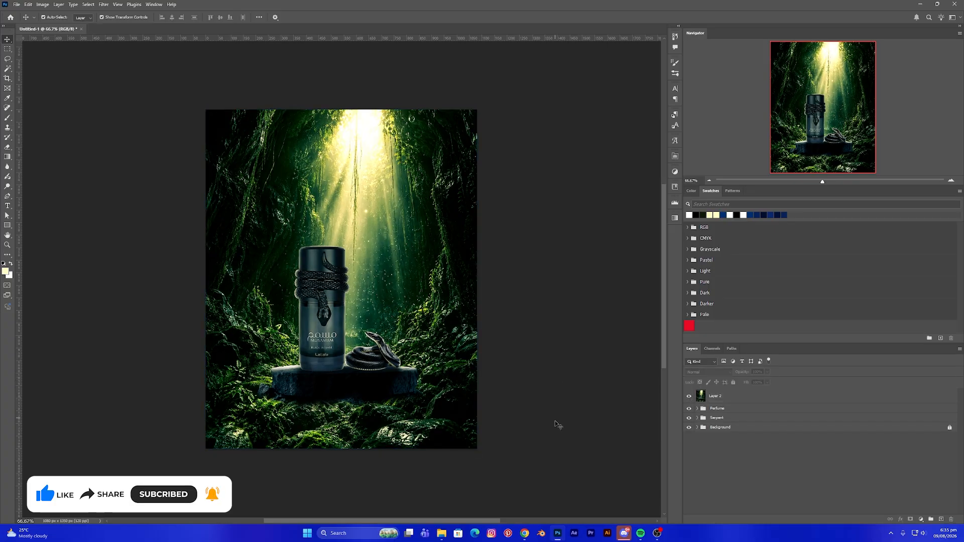
# - Place the Lattafa logo SVG from the project folder and scale it down into the canvas's top-left corner
pyautogui.click(441, 533)
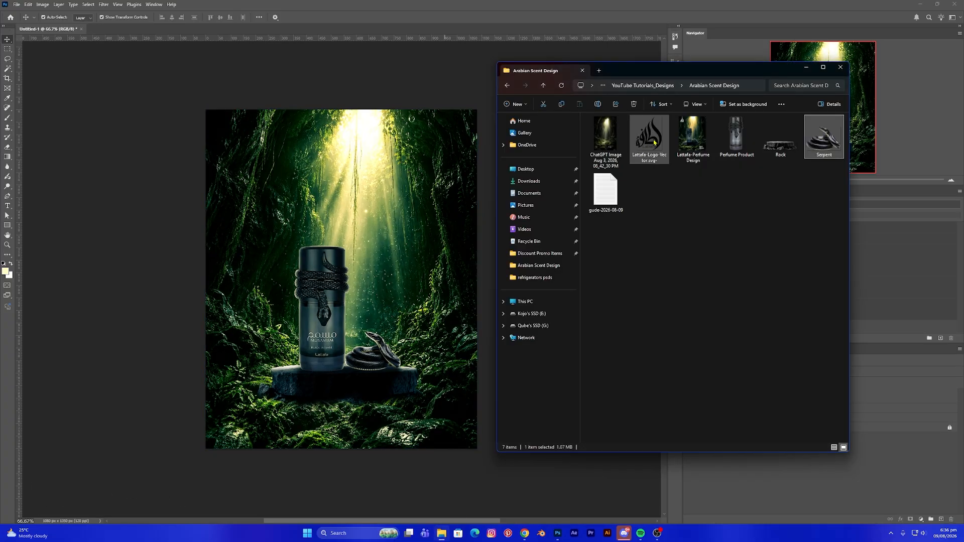
pyautogui.moveTo(655, 143); pyautogui.dragTo(329, 201)
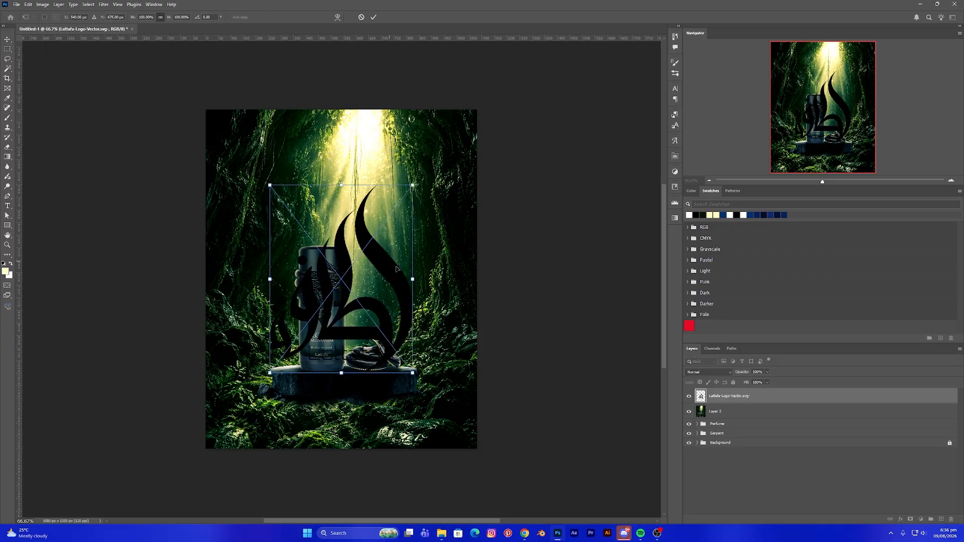
pyautogui.moveTo(413, 280); pyautogui.dragTo(273, 185)
pyautogui.moveTo(289, 229); pyautogui.dragTo(275, 211)
pyautogui.moveTo(256, 162)
pyautogui.mouseDown()
pyautogui.moveTo(246, 131)
pyautogui.moveTo(246, 146)
pyautogui.mouseUp()
pyautogui.press('Return')
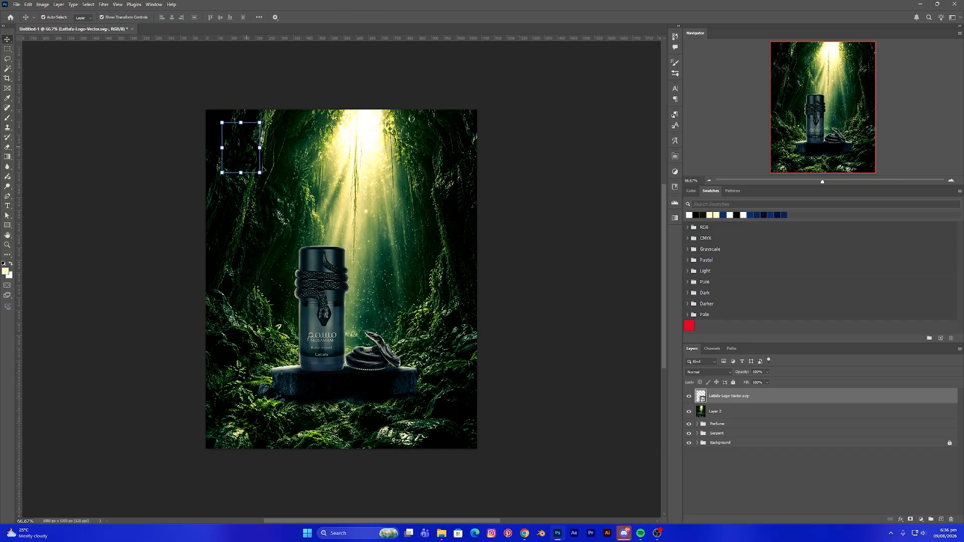
# - Add a white Color Overlay layer style to the logo layer
pyautogui.doubleClick(785, 397)
pyautogui.click(580, 277)
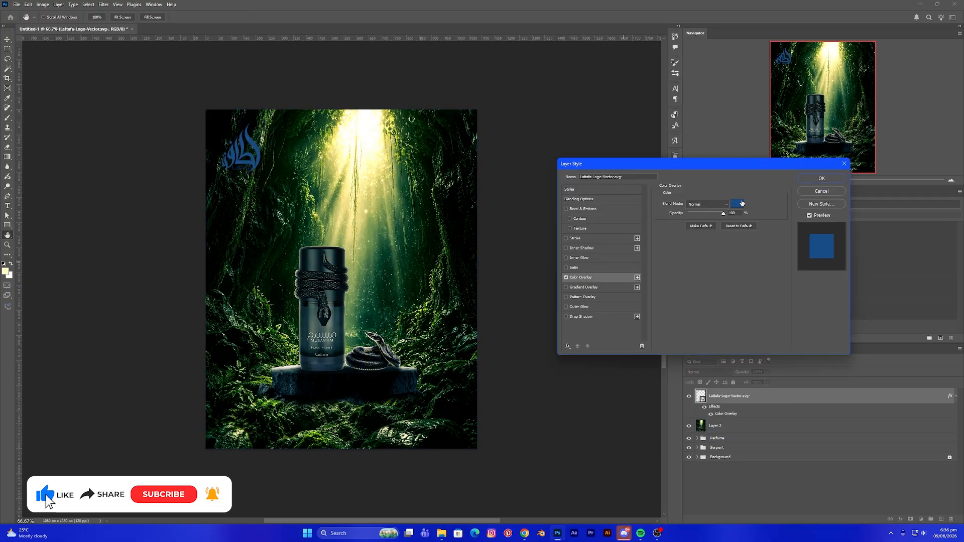
pyautogui.click(742, 203)
pyautogui.moveTo(465, 223); pyautogui.dragTo(451, 215)
pyautogui.click(625, 215)
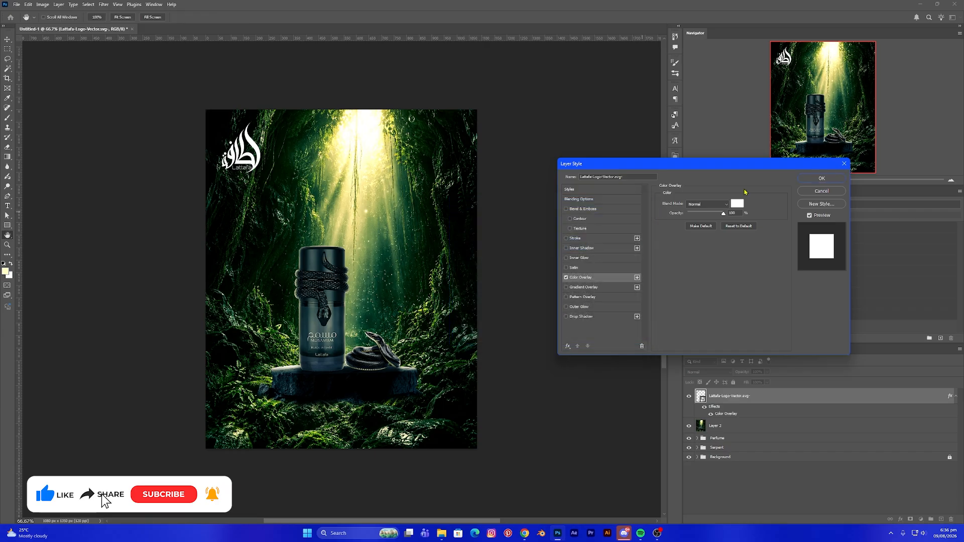
pyautogui.click(821, 178)
# - Create a text layer reading "Black Intense" on two lines in Qwize Regular near the bottom-right of the image
pyautogui.press('v')
pyautogui.click(371, 263)
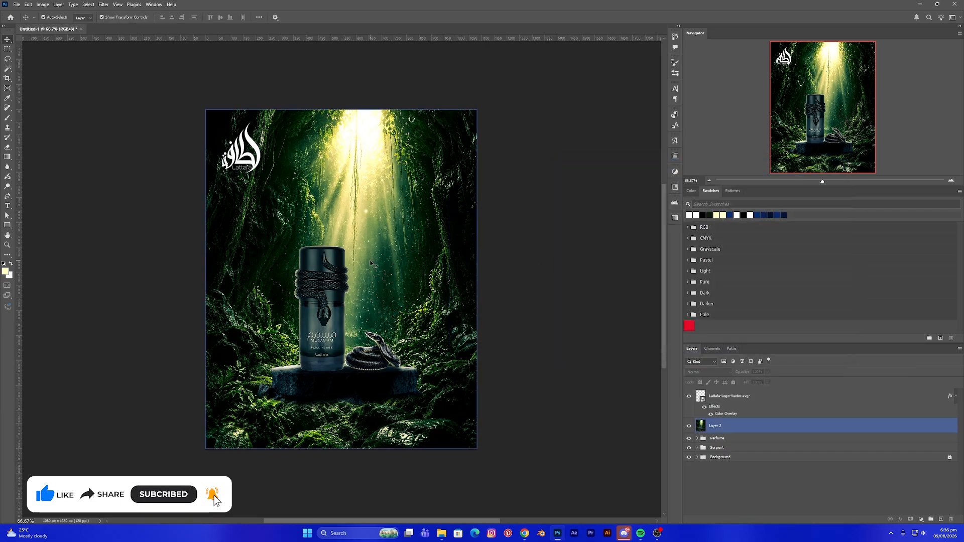
pyautogui.press('t')
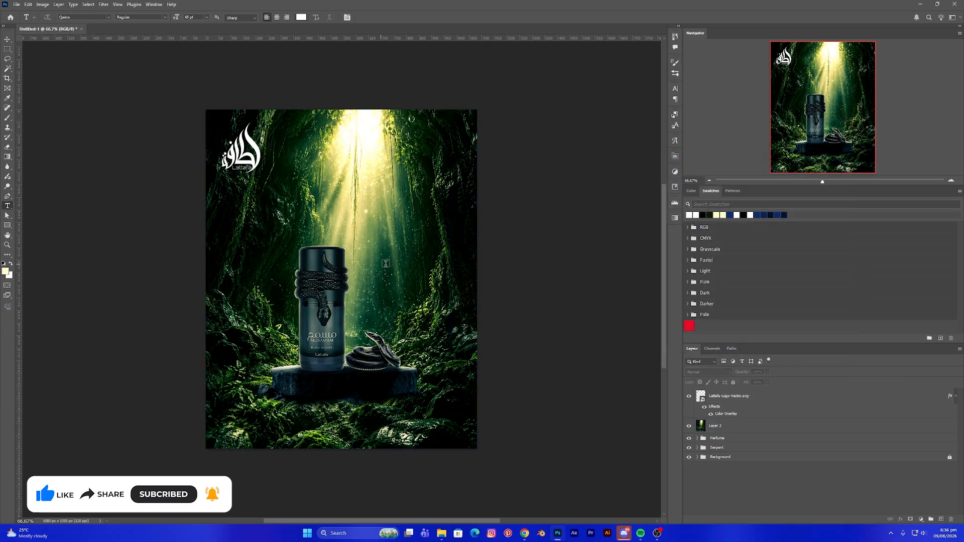
pyautogui.click(108, 18)
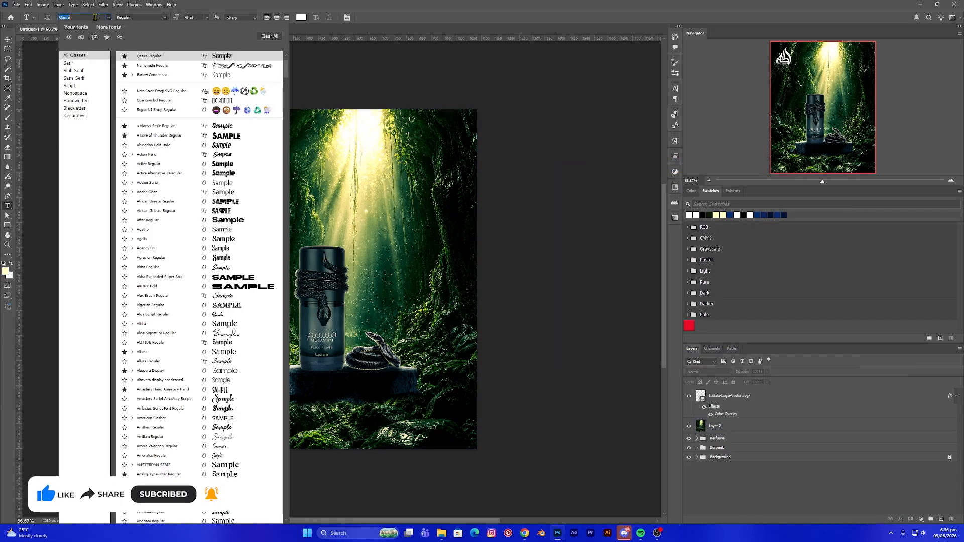
pyautogui.click(151, 56)
pyautogui.click(388, 408)
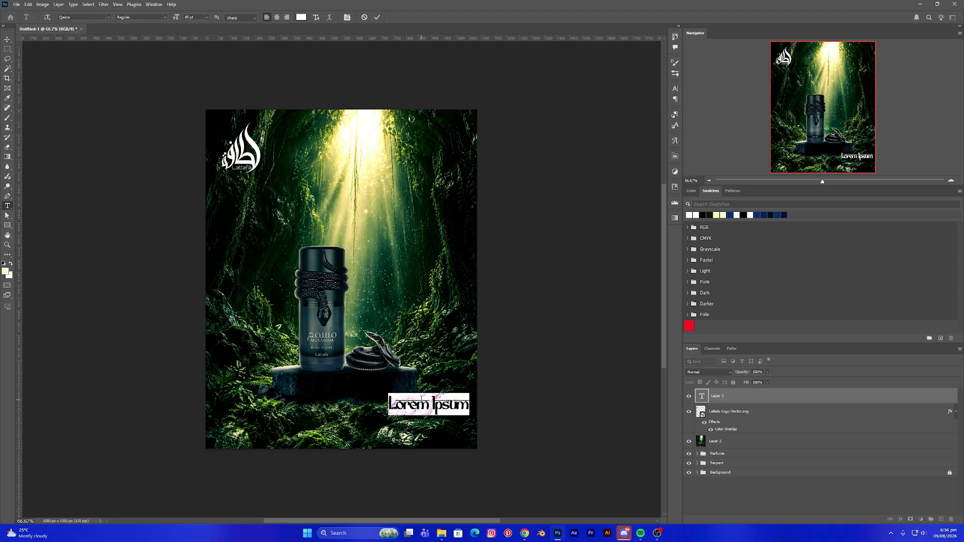
pyautogui.write('BL')
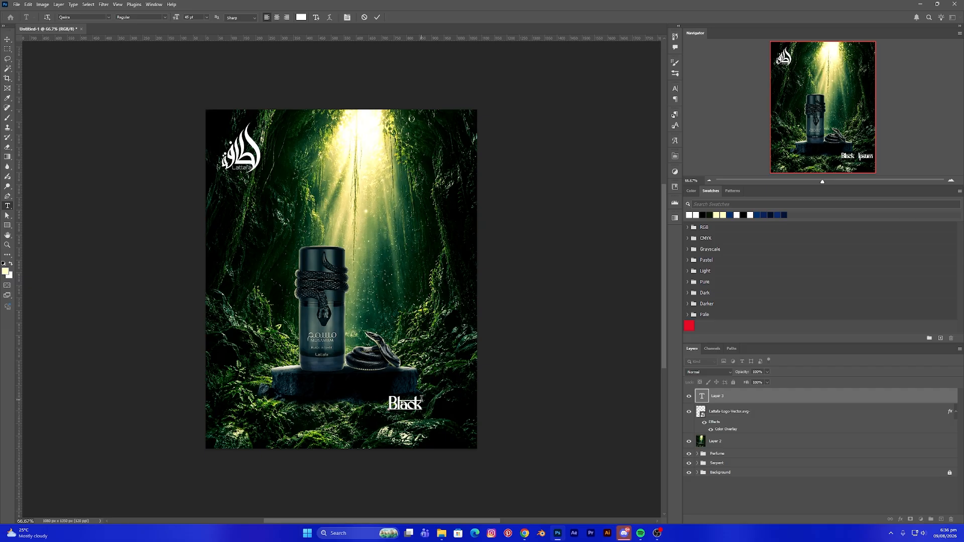
pyautogui.write('Intense')
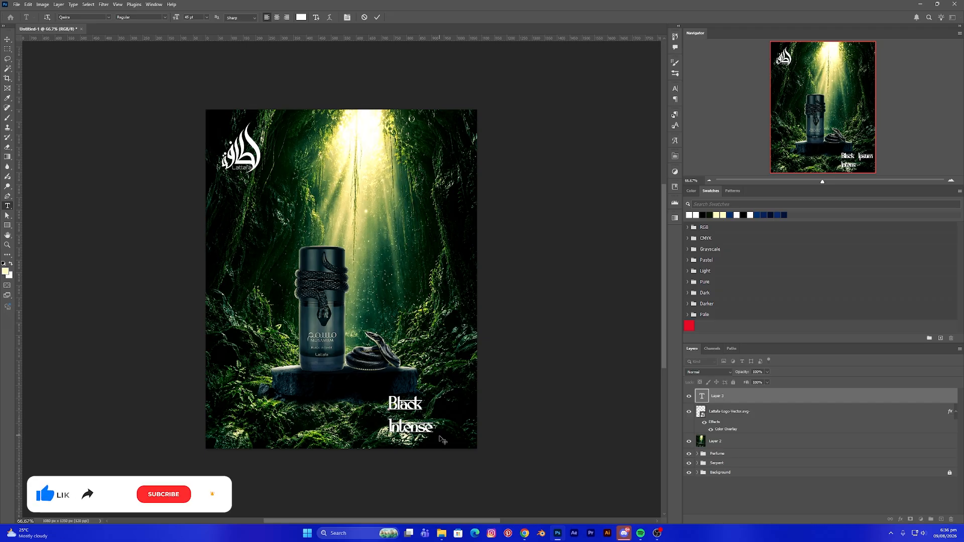
# - Select all the title text and set its leading to 36 pt
pyautogui.hotkey('ctrl', 'a')
pyautogui.click(347, 17)
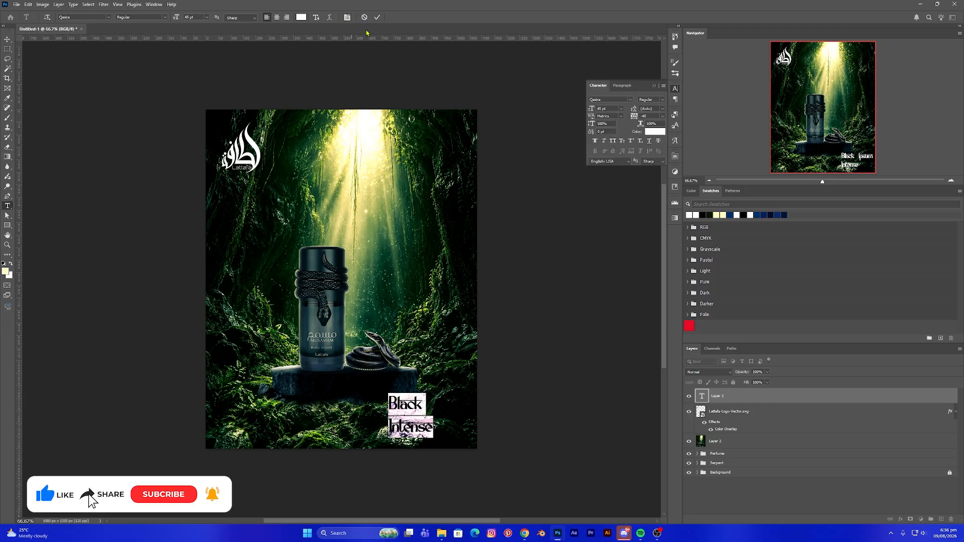
pyautogui.moveTo(633, 112); pyautogui.dragTo(624, 115)
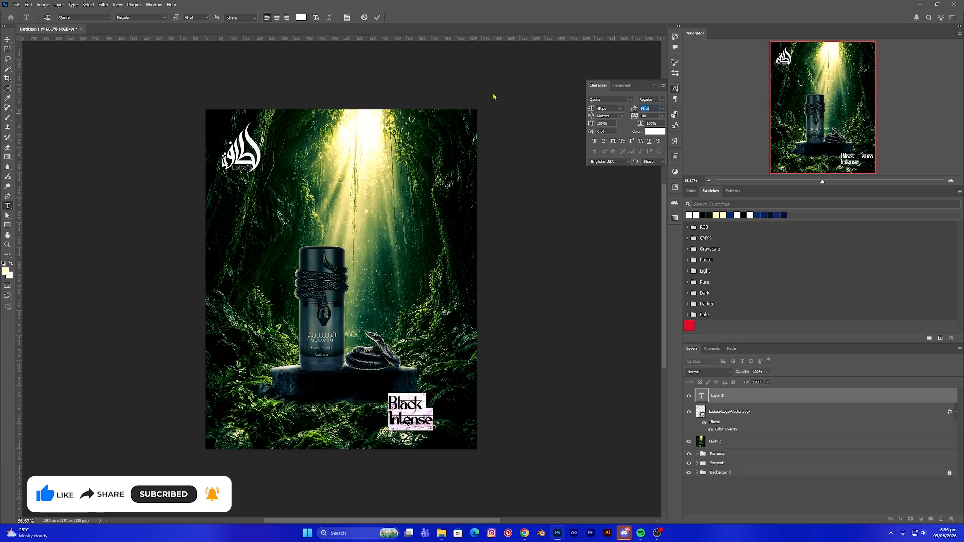
# - Enlarge the Black Intense title and move it into the bottom-right corner of the advert
pyautogui.click(7, 40)
pyautogui.click(445, 428)
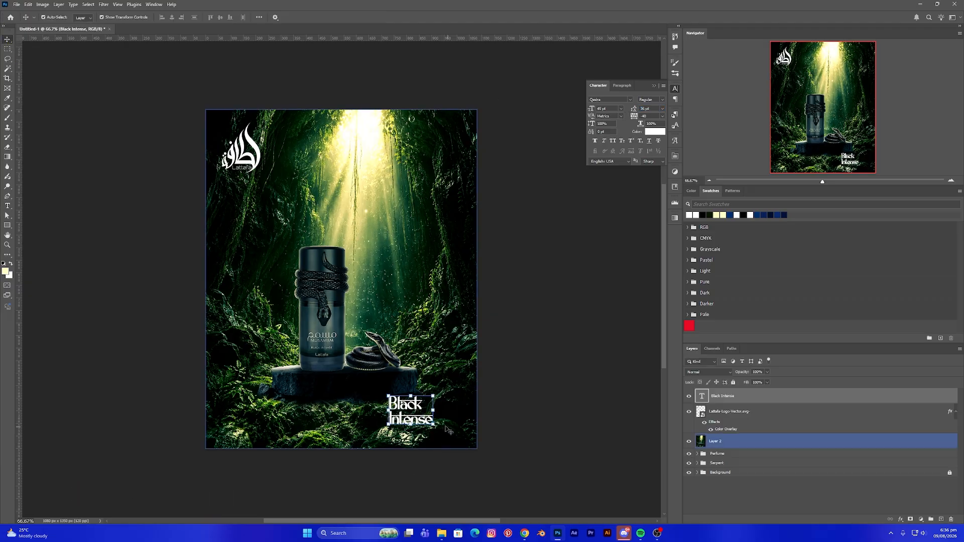
pyautogui.moveTo(434, 425)
pyautogui.mouseDown()
pyautogui.moveTo(439, 433)
pyautogui.moveTo(427, 413)
pyautogui.moveTo(448, 415)
pyautogui.moveTo(460, 400)
pyautogui.moveTo(444, 417)
pyautogui.mouseUp()
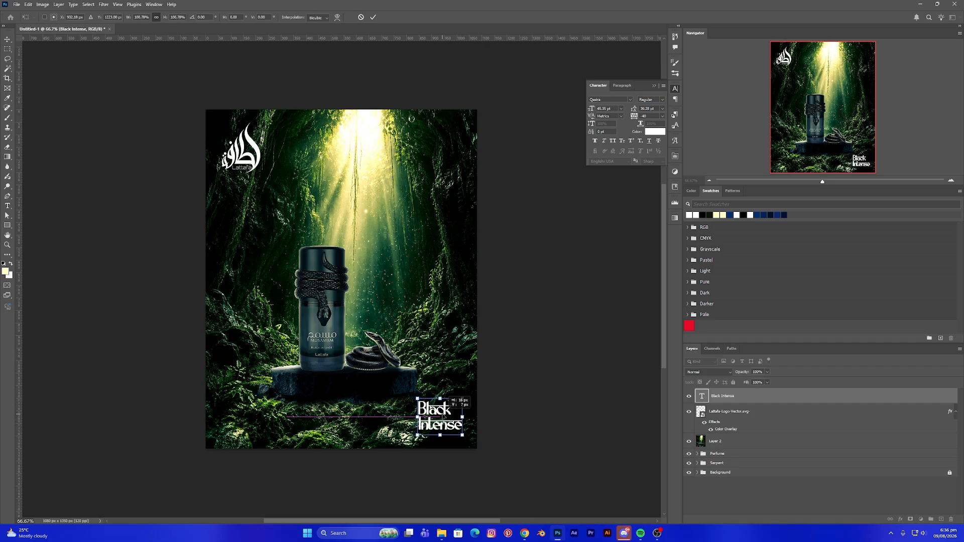
pyautogui.press('Return')
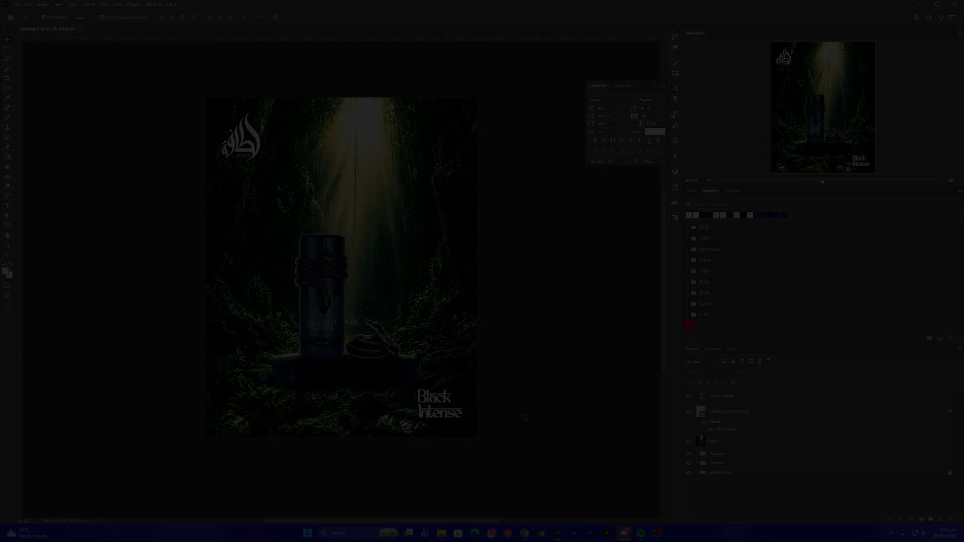